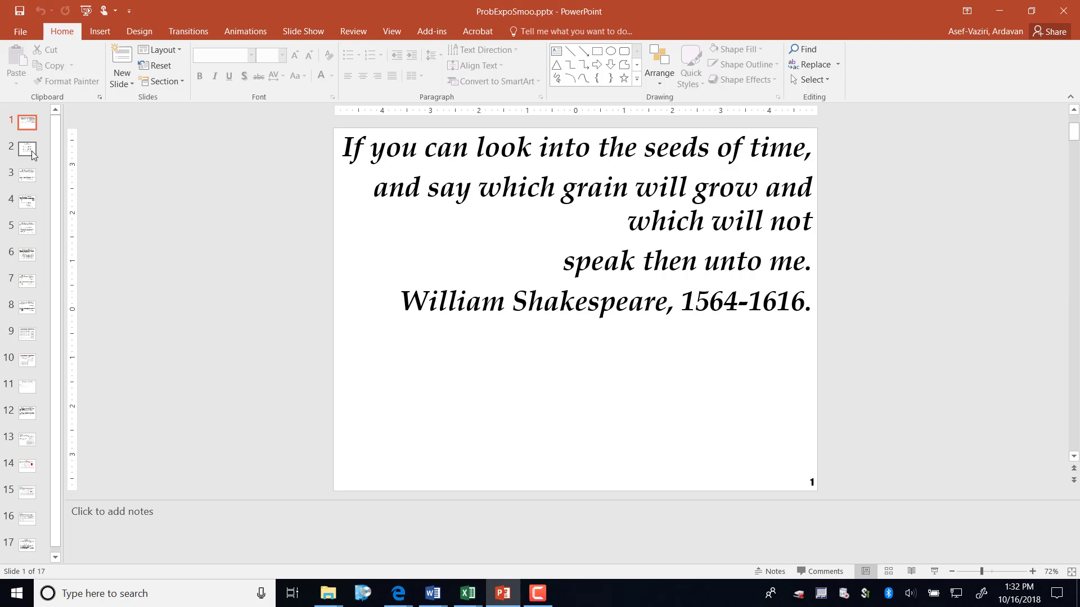
Advance the presentation to slide 9, the exponential smoothing alpha data-table example
key("Down")
key("Down")
key("Down")
key("Down")
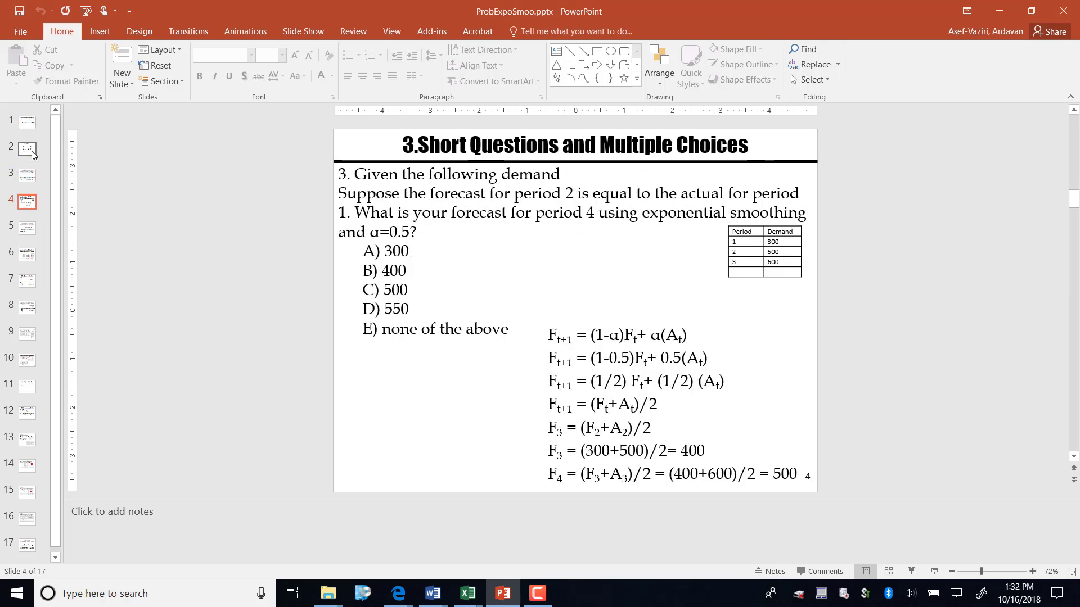
key("Down")
key("Down")
key("Down")
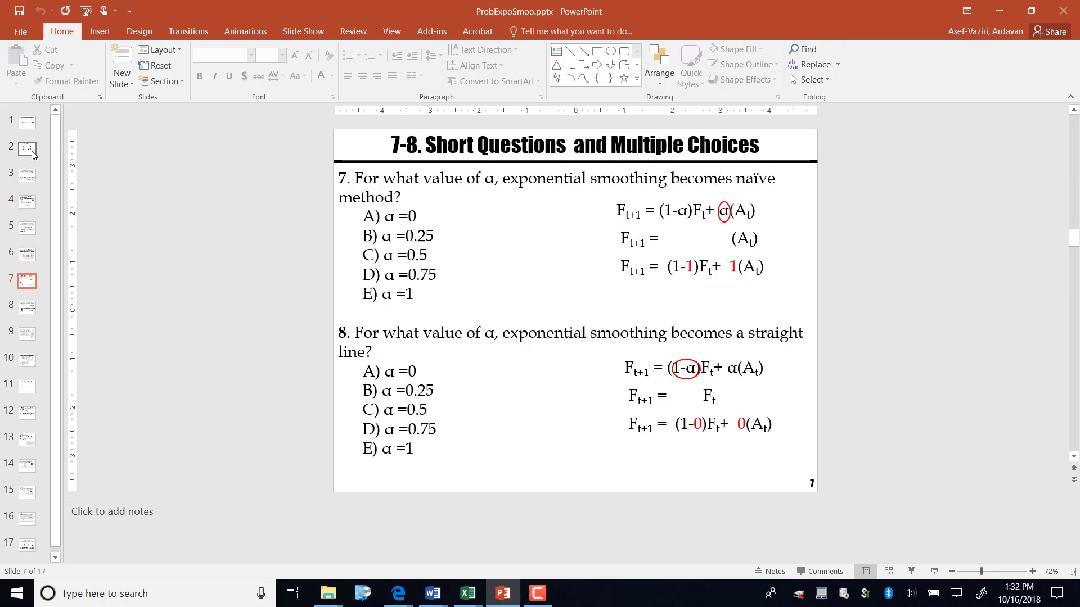
key("Down")
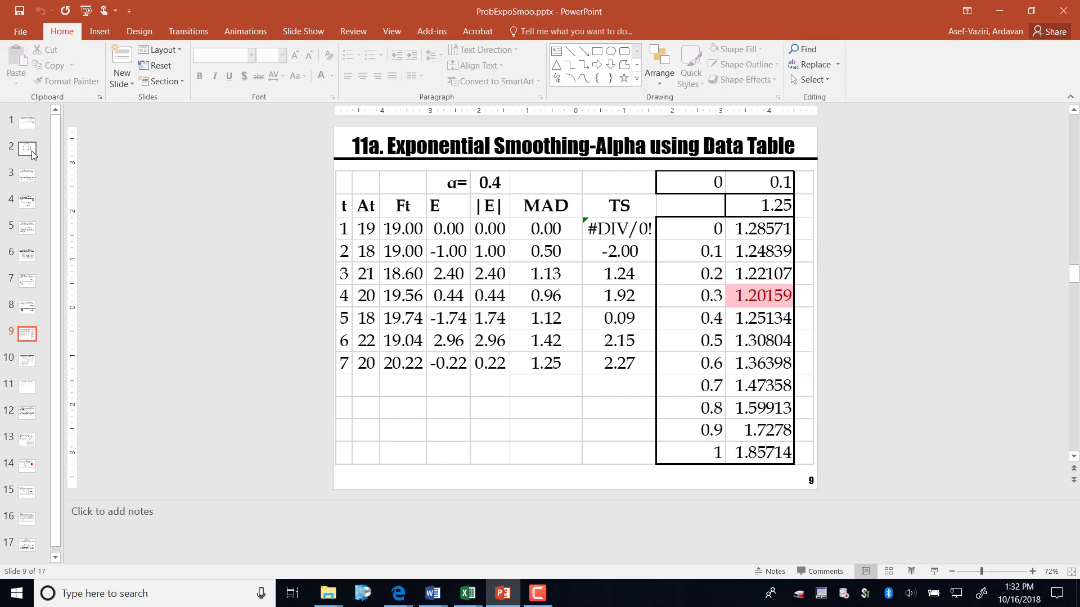
Open the slide's embedded RagMan worksheet object in its own Excel window
left_click(526, 262)
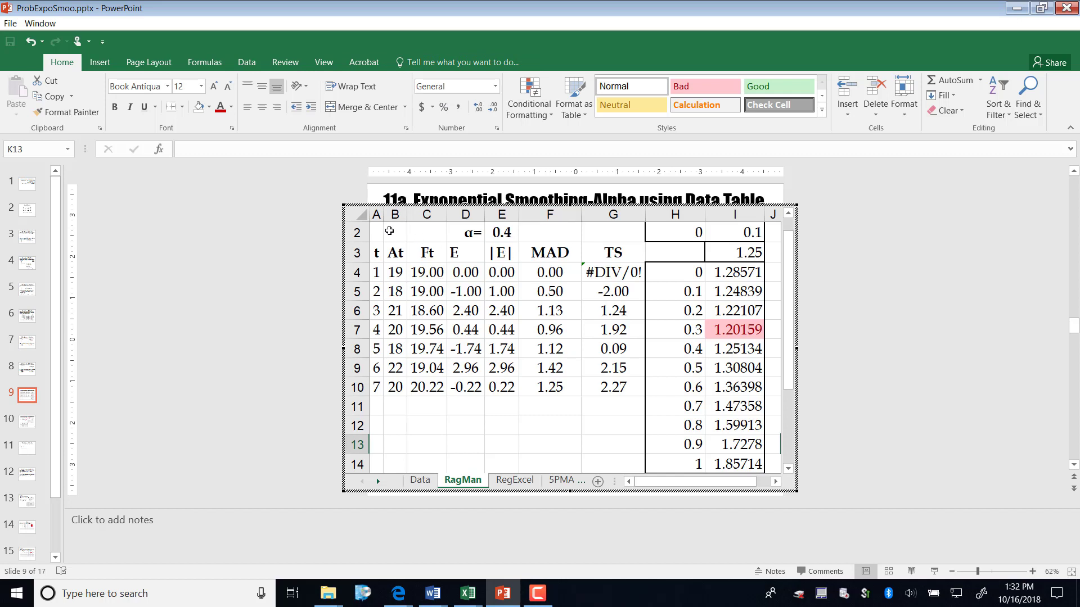
mouse_move(389, 231)
left_mouse_down()
mouse_move(467, 256)
mouse_move(640, 370)
left_mouse_up()
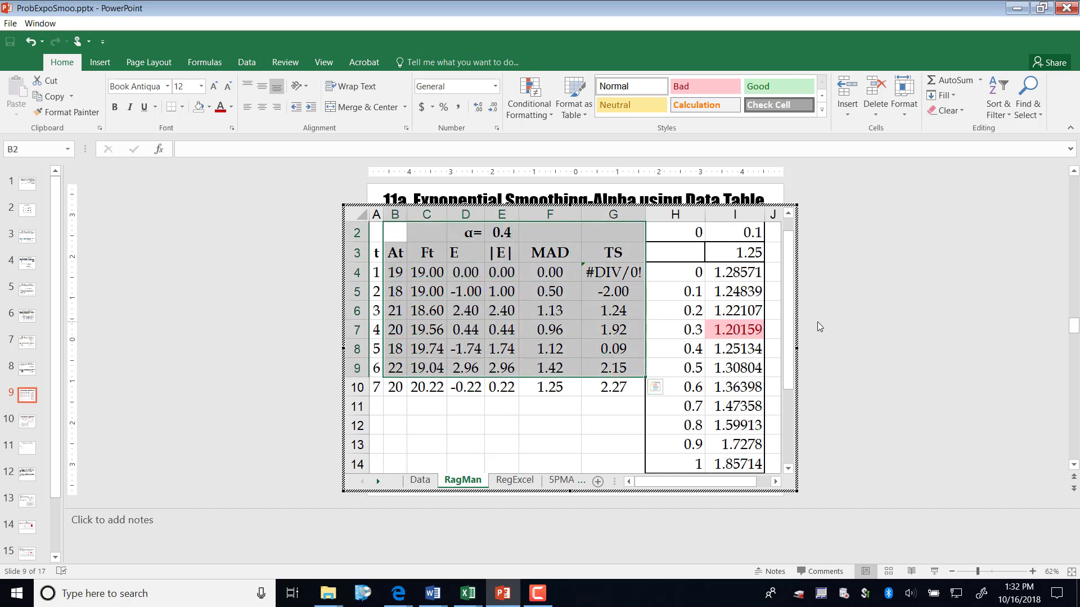
left_click(898, 330)
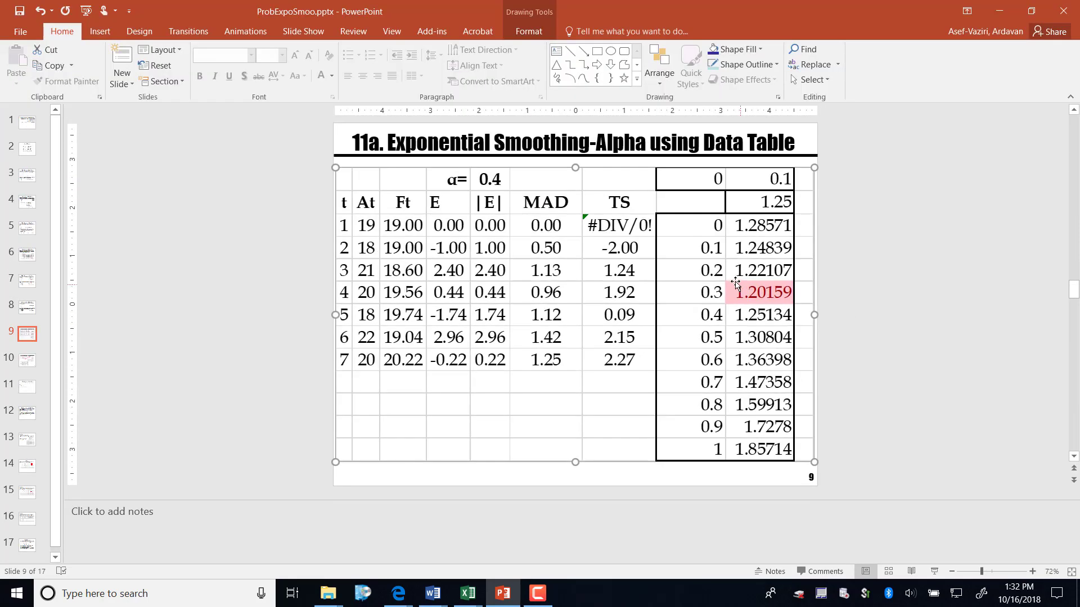
right_click(730, 275)
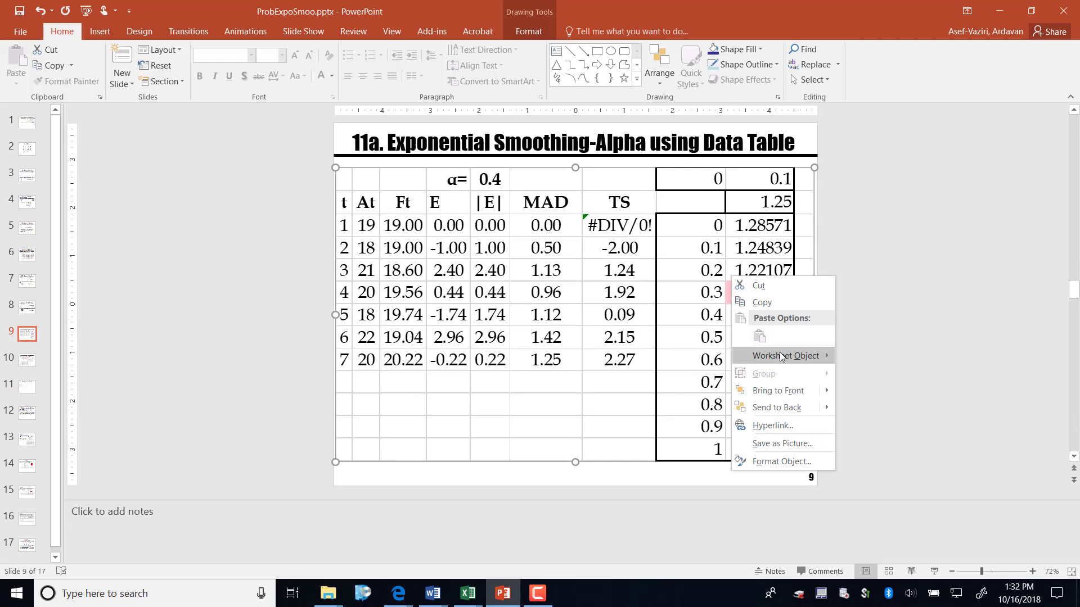
mouse_move(781, 354)
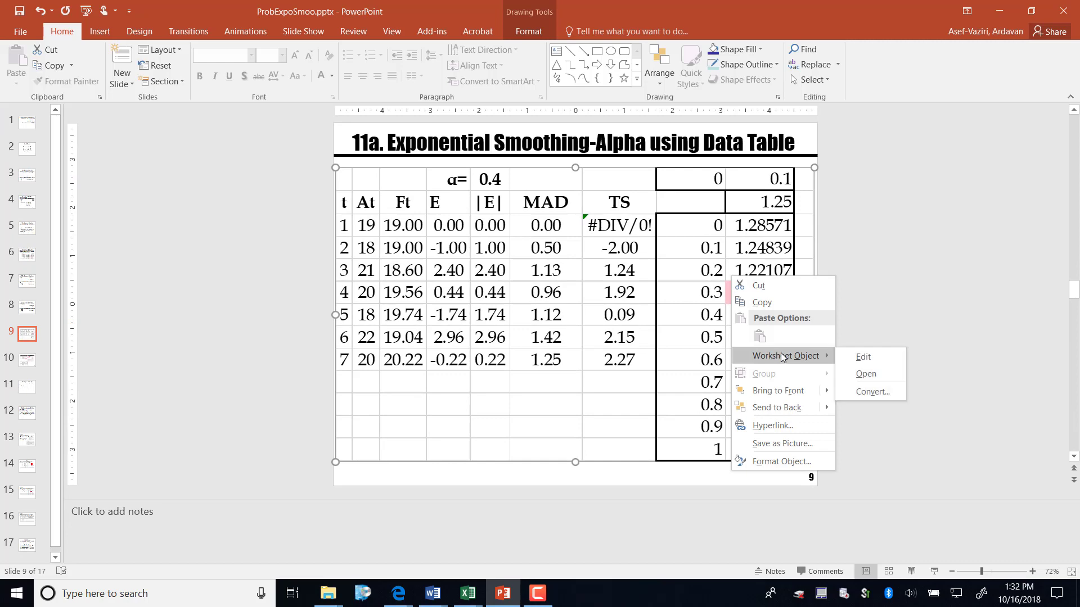
left_click(848, 375)
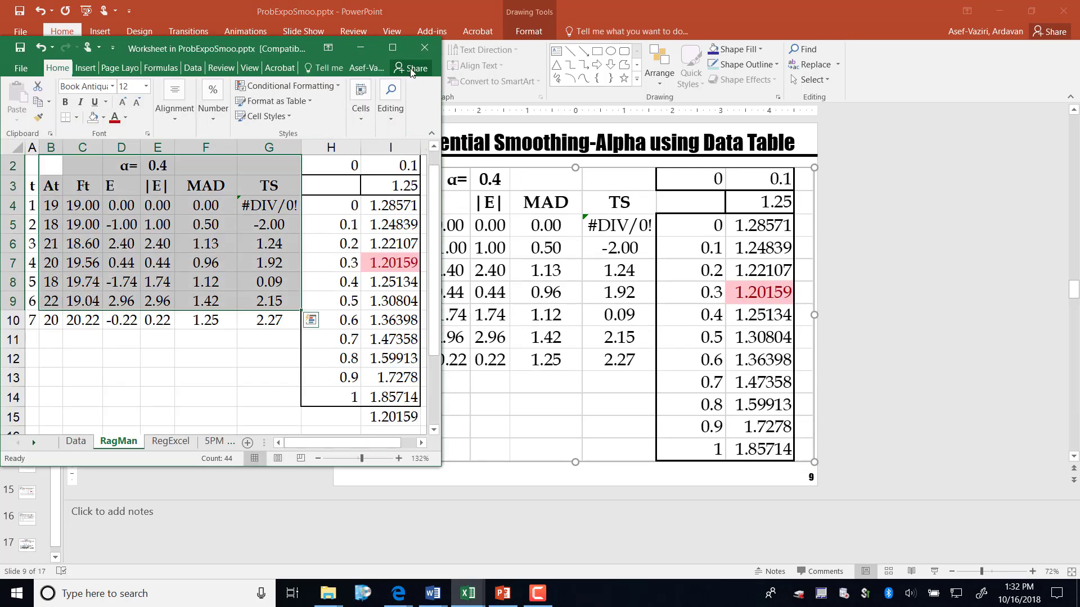
Maximize the Excel worksheet window to fill the screen
left_click(388, 51)
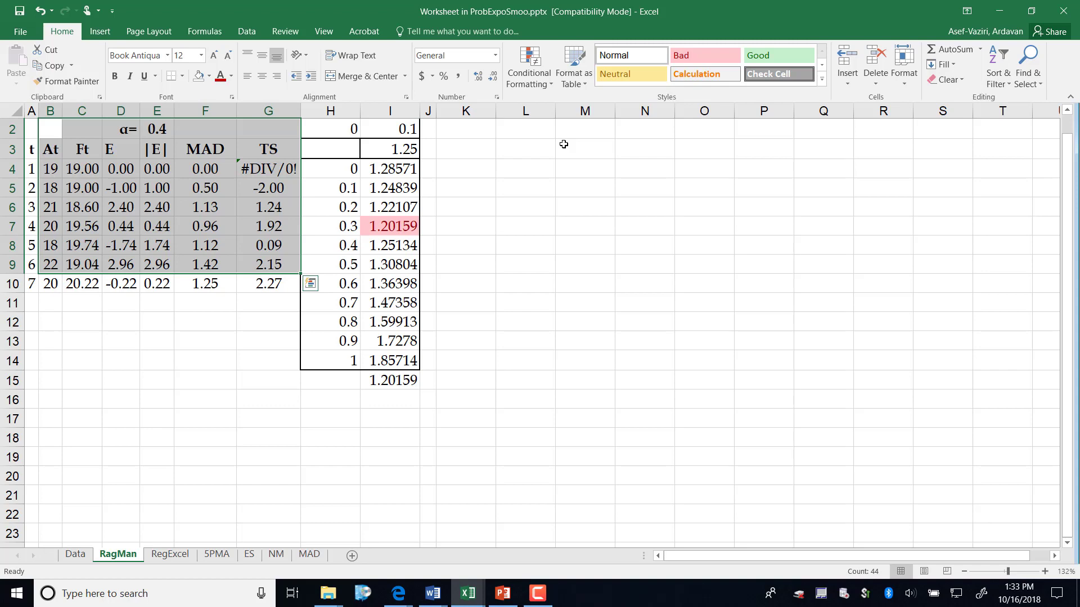
Undo to the empty Ft layout and set C4 to =B4, giving the first forecast 19
key("ctrl+z")
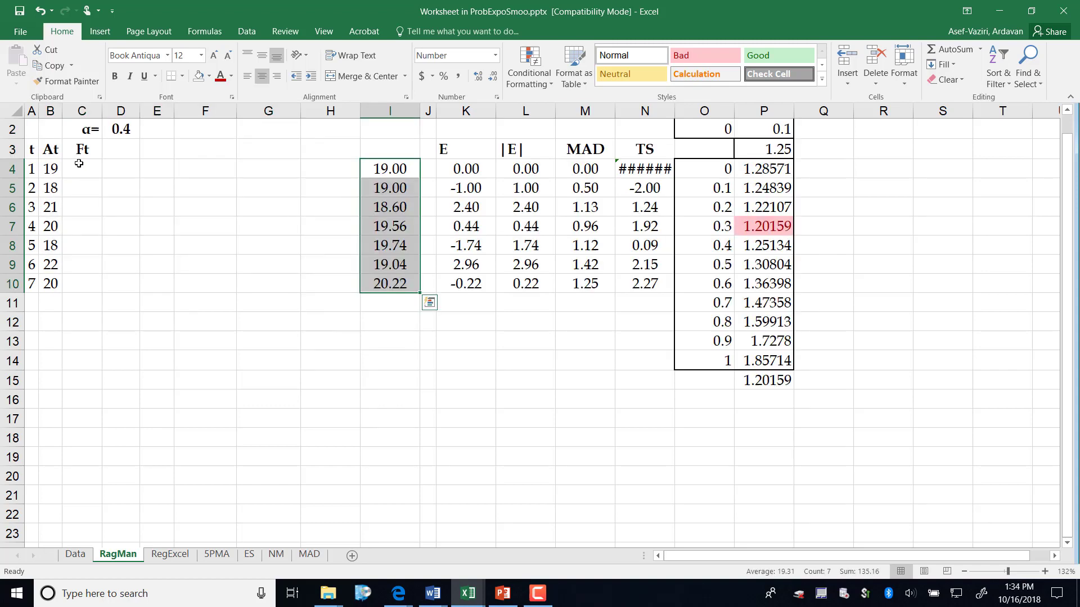
left_click(79, 164)
type("=")
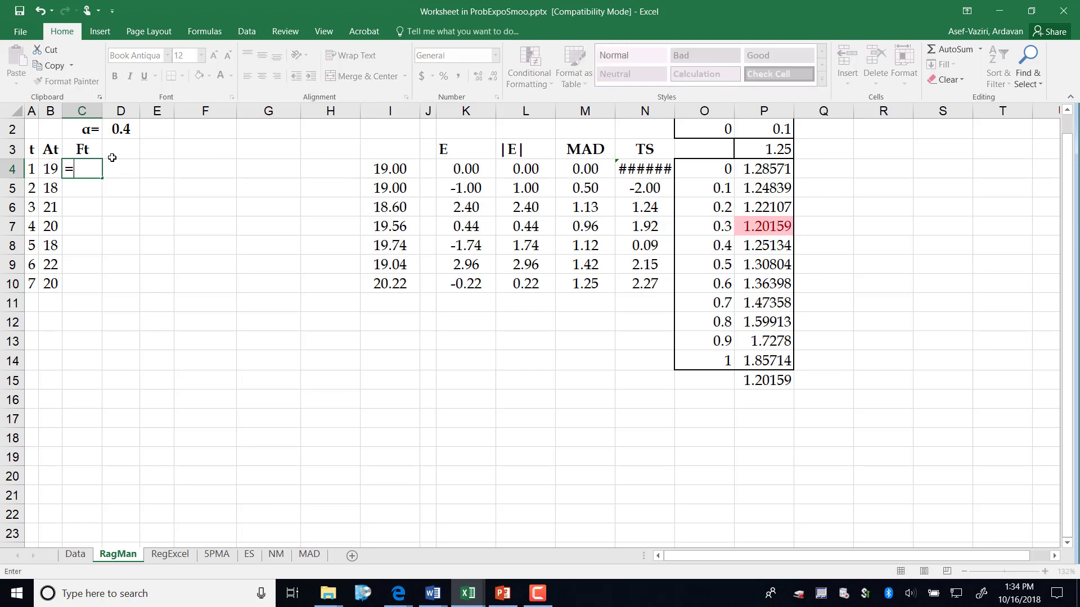
left_click(54, 169)
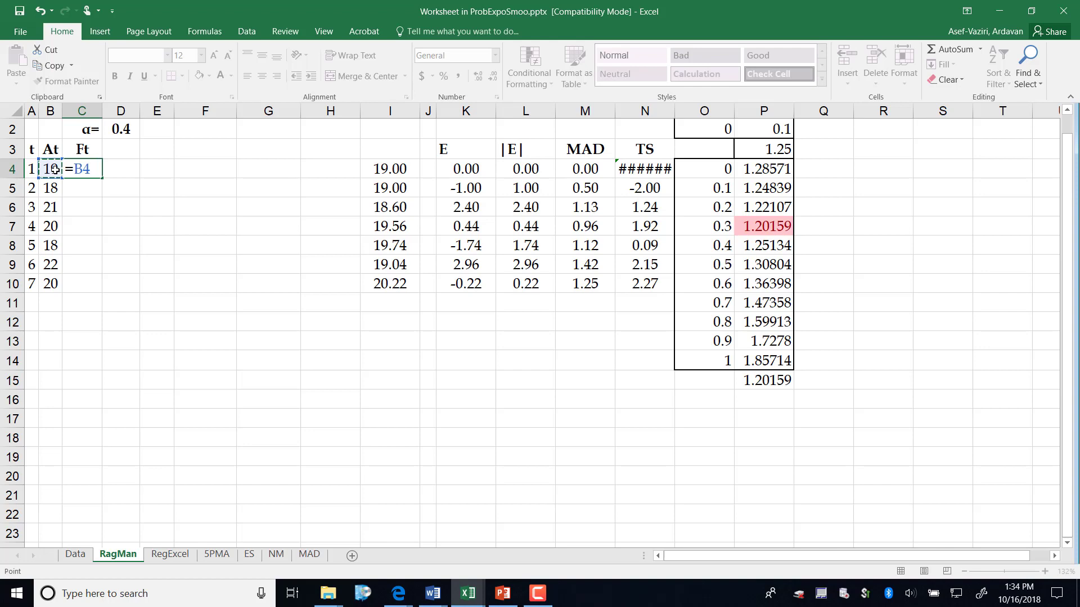
key("Return")
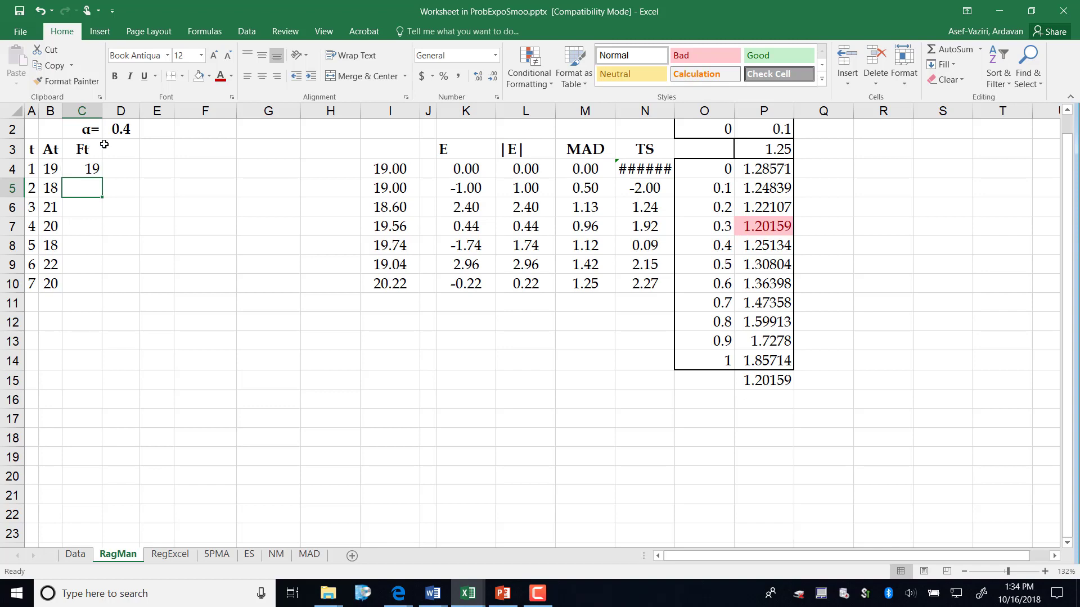
Build the smoothing formula =(1-$D$2)*C4+$D$2*B4 in C5
type("=")
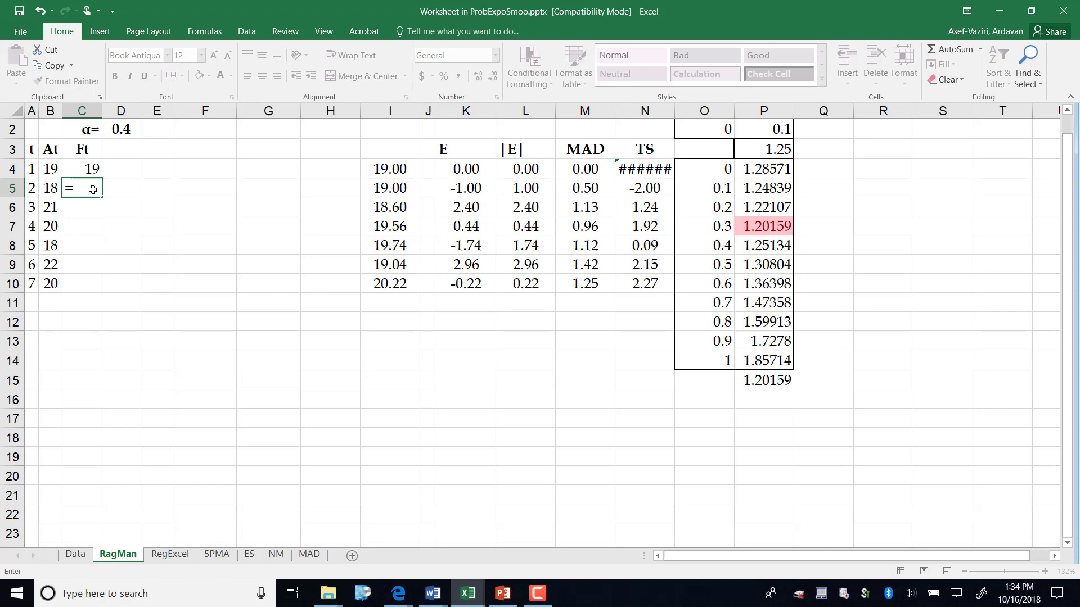
type("(1-")
left_click(123, 130)
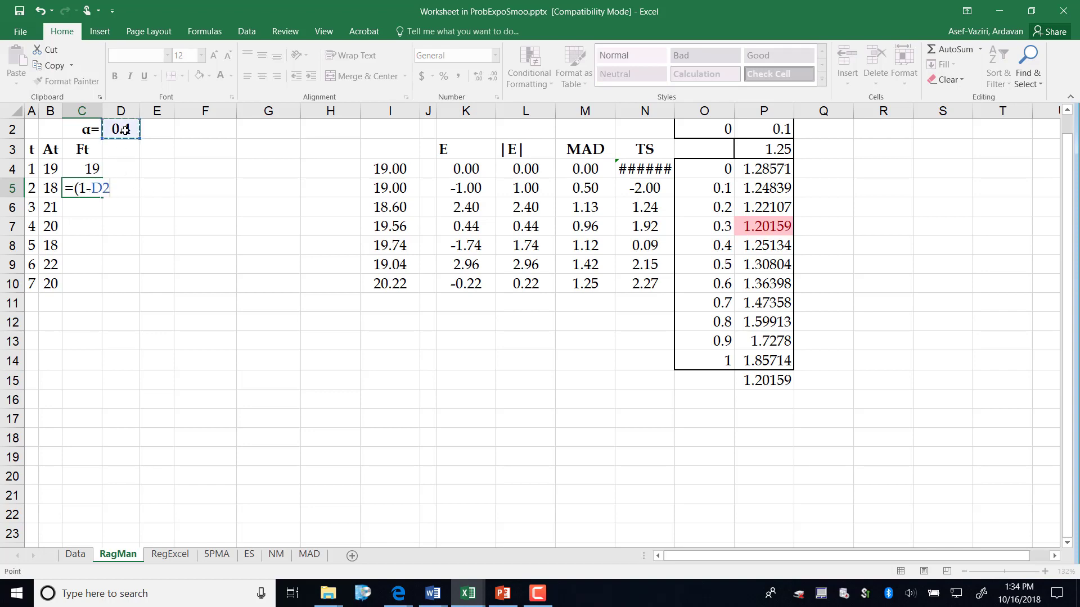
key("F4")
type(")")
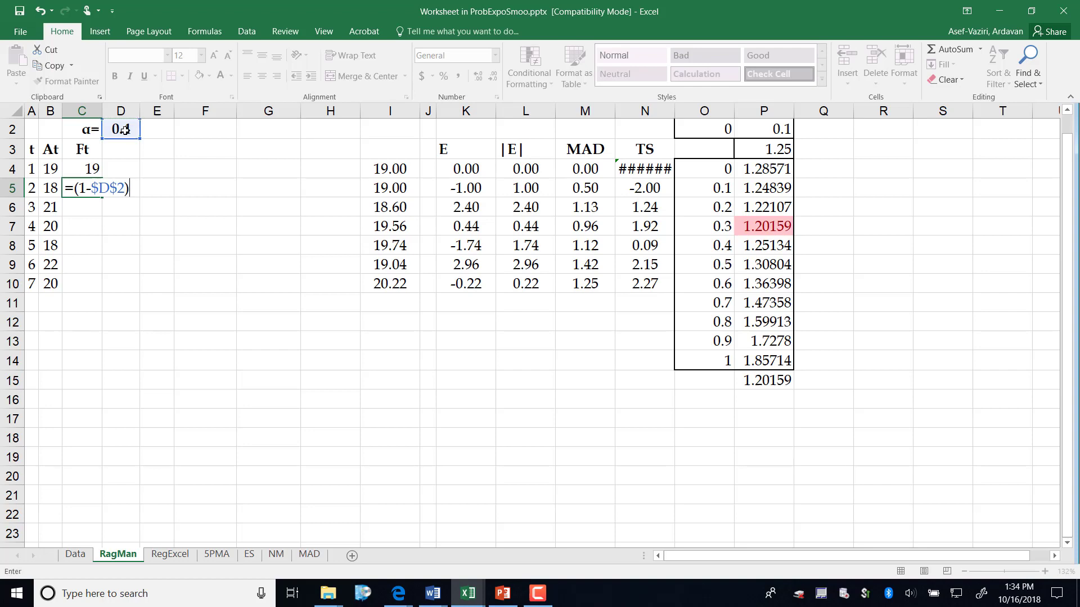
type("*")
left_click(86, 169)
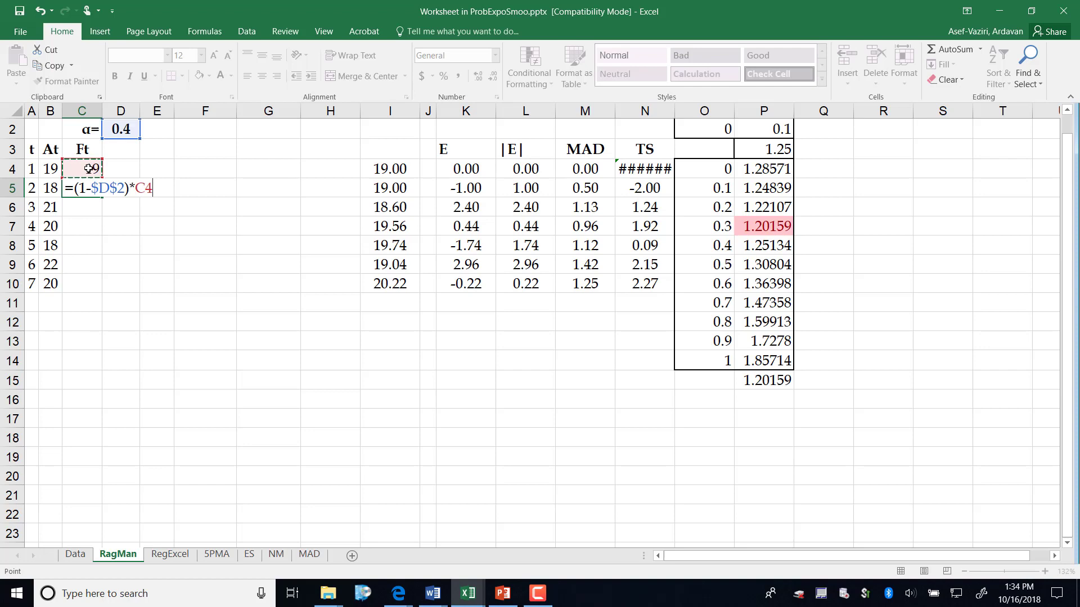
type("+")
left_click(127, 130)
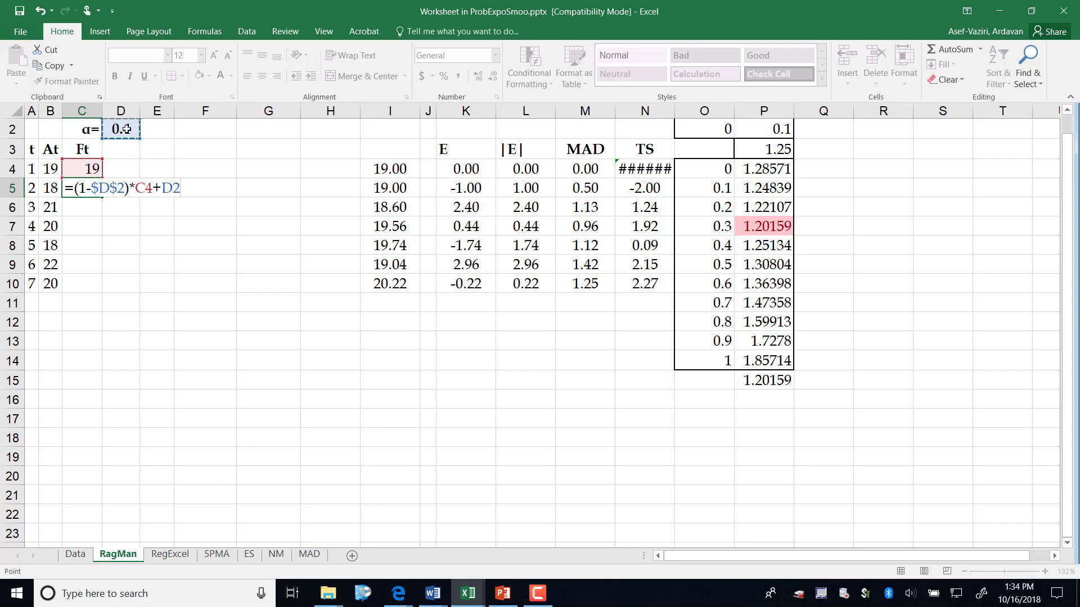
key("F4")
type("*")
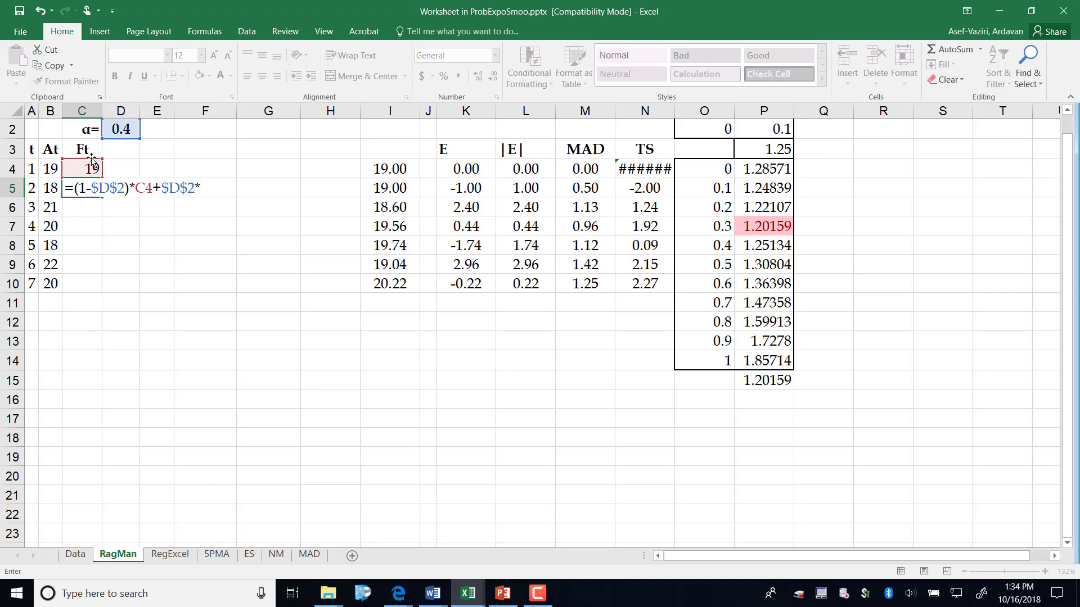
left_click(49, 168)
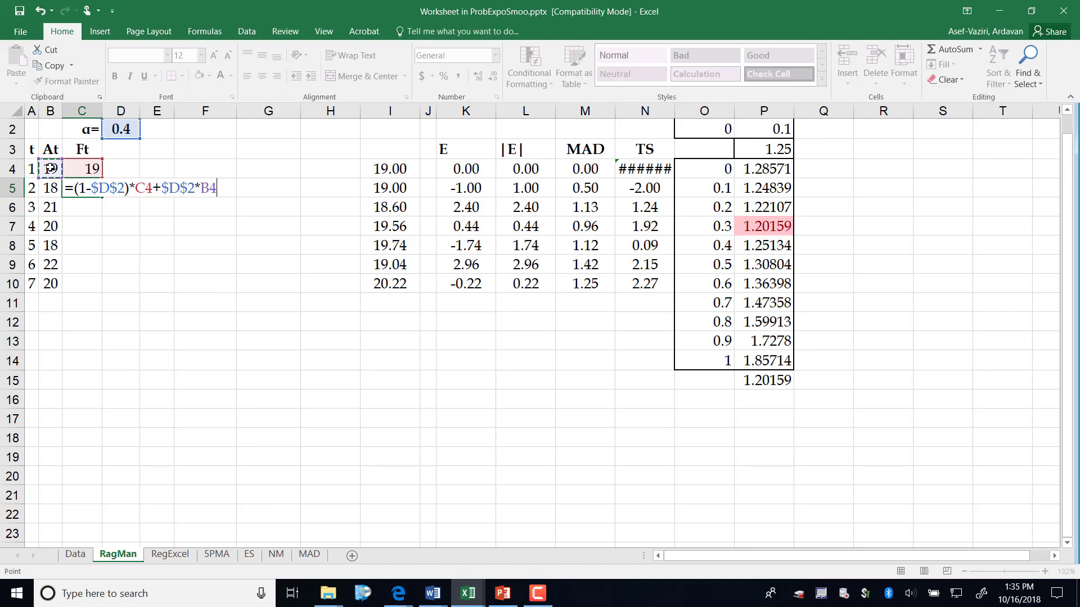
Fill the forecasts down to C11, ending at 20.1, and clear the old I4:I13 values
key("Return")
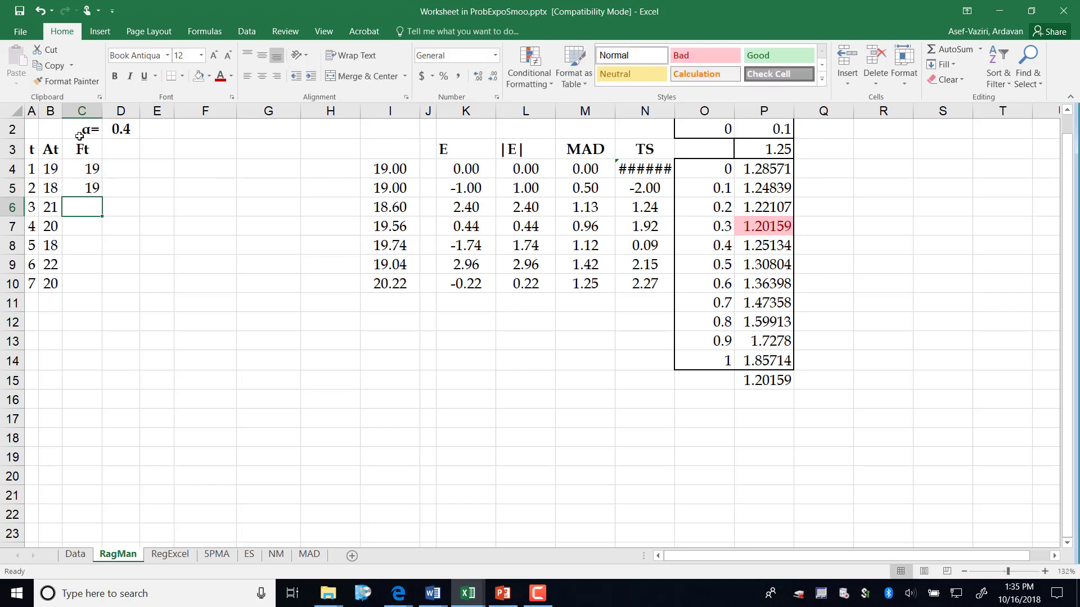
left_click(84, 186)
left_click_drag(102, 198, 97, 288)
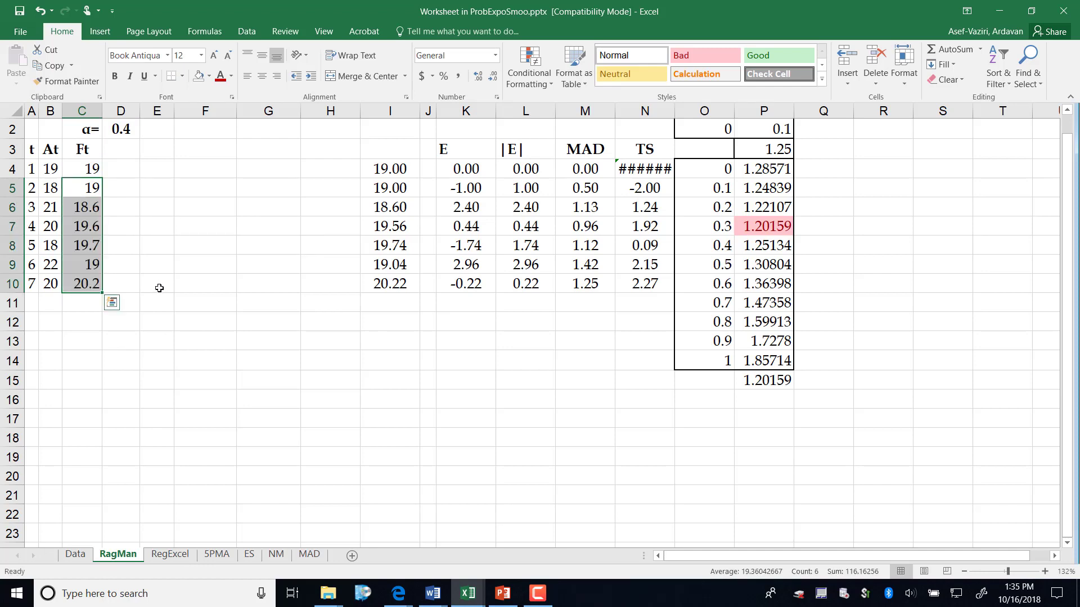
left_click_drag(89, 168, 84, 283)
left_click(181, 263)
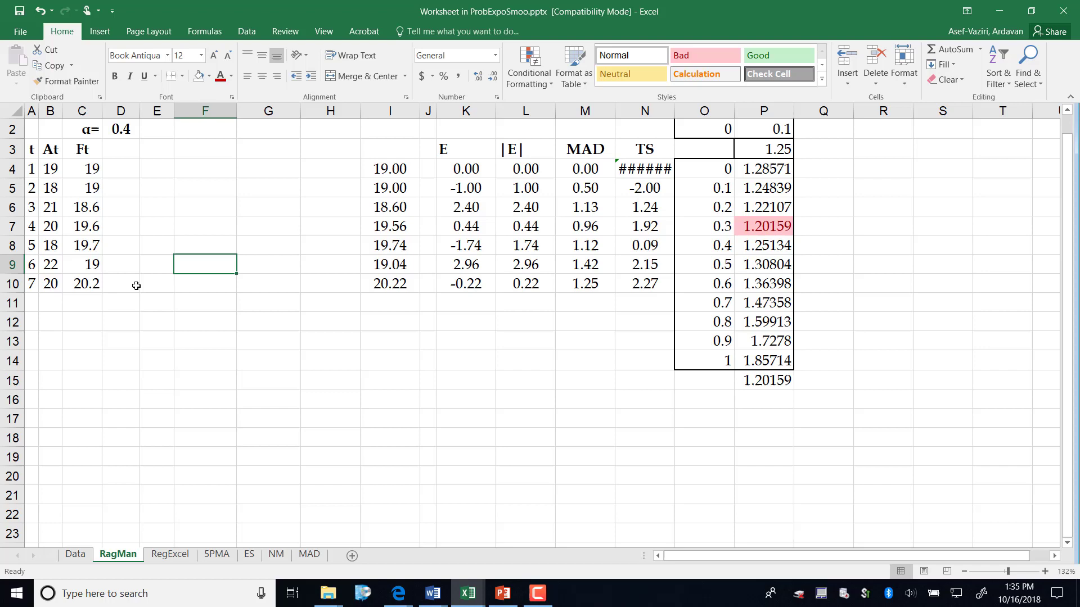
left_click(94, 285)
left_click_drag(102, 293, 103, 309)
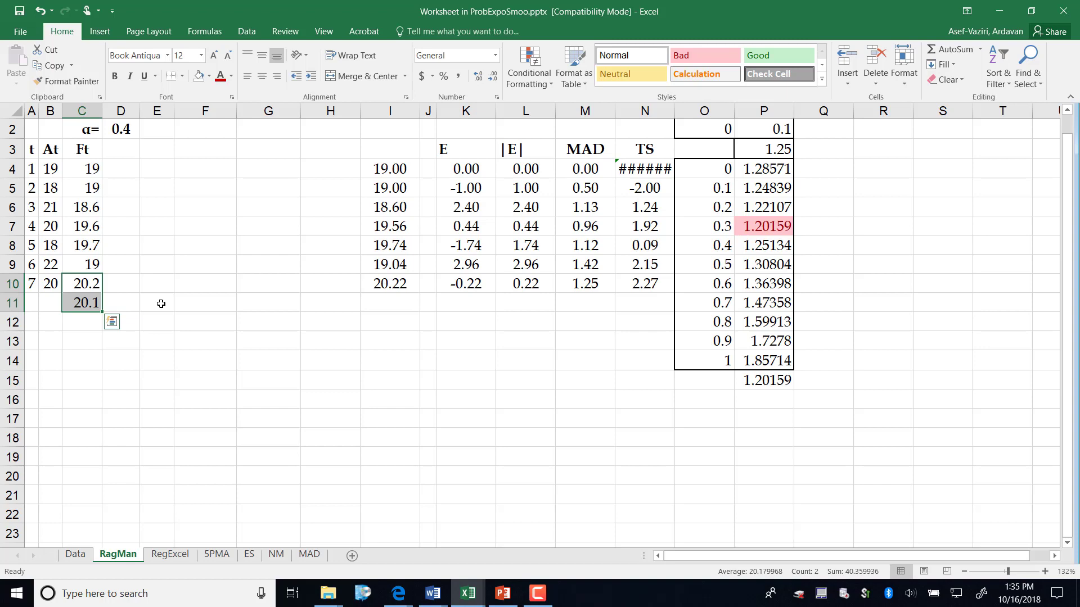
left_click_drag(388, 165, 393, 331)
key("Delete")
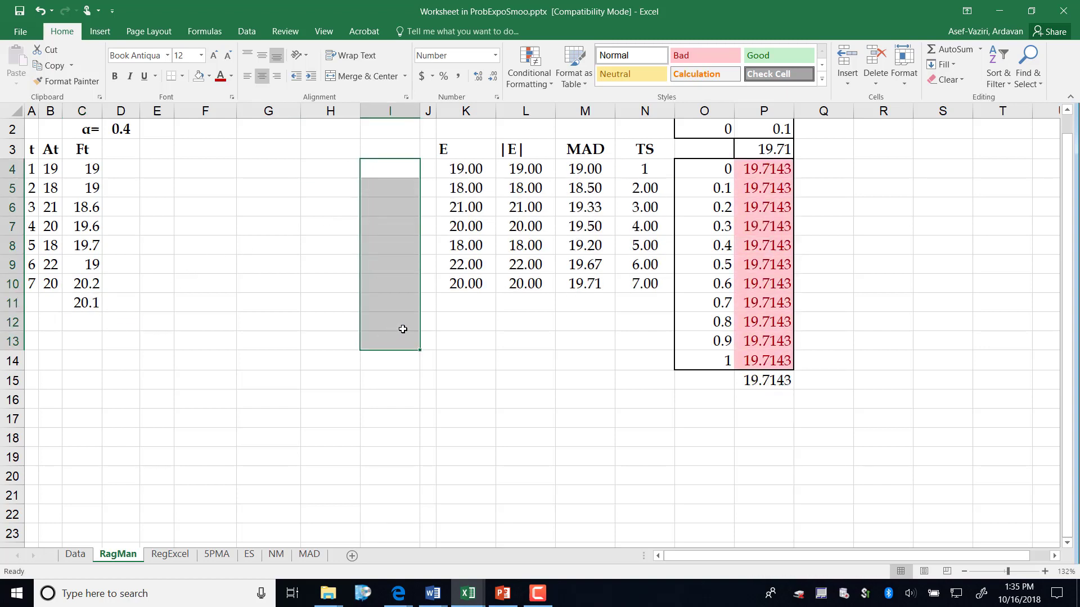
Move the E heading from K3 into D3
left_click(465, 151)
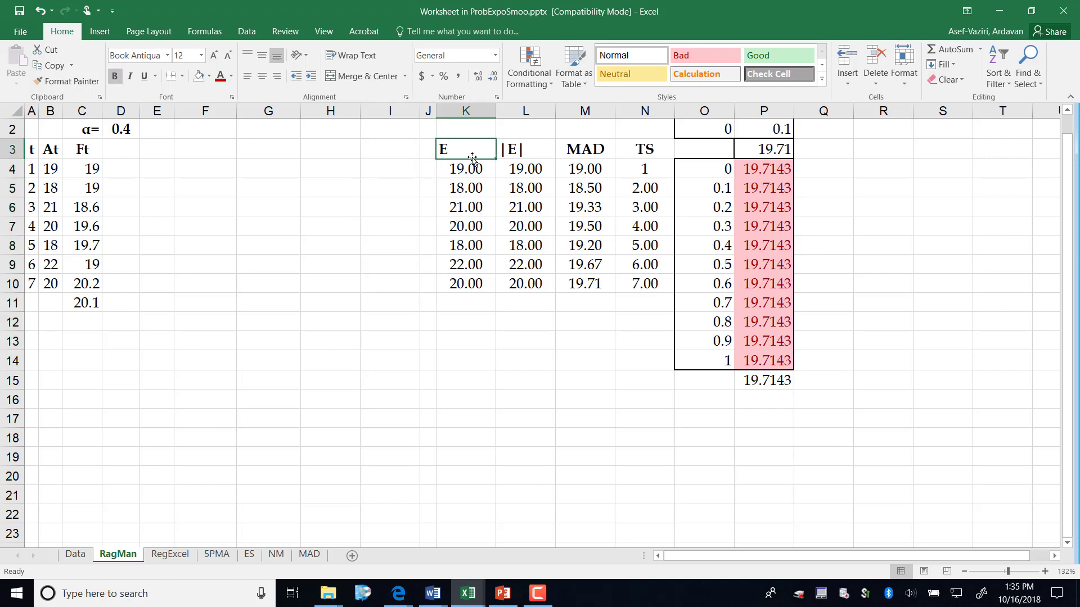
left_click_drag(472, 159, 121, 158)
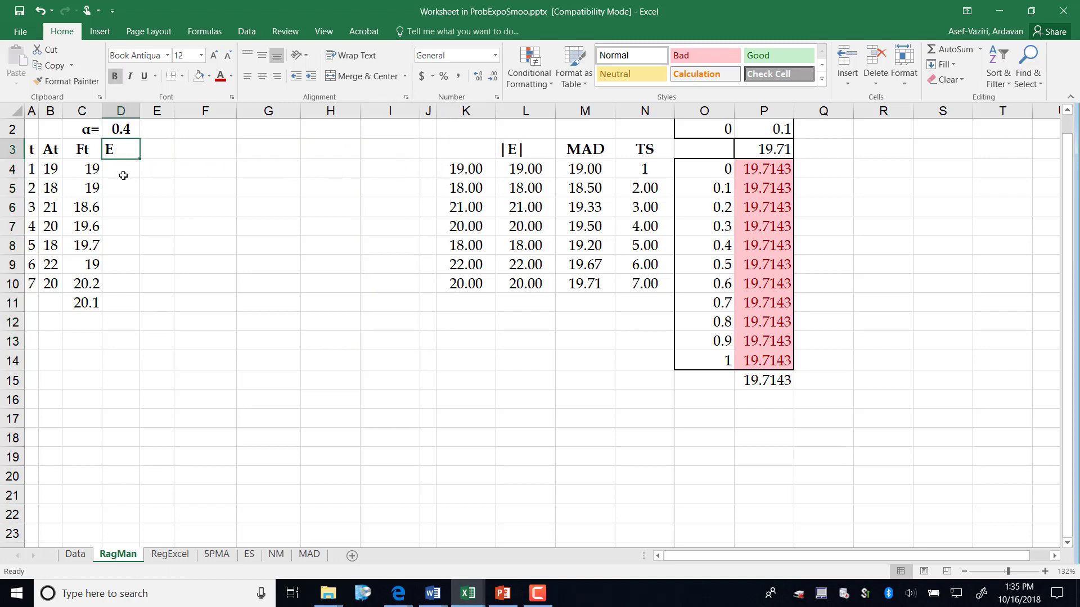
left_click(127, 171)
Fill errors =B4-C4 through D10 (0, -1, 2.4, 0.44, -1.7, 2.96, -0.2), clearing D11
type("=")
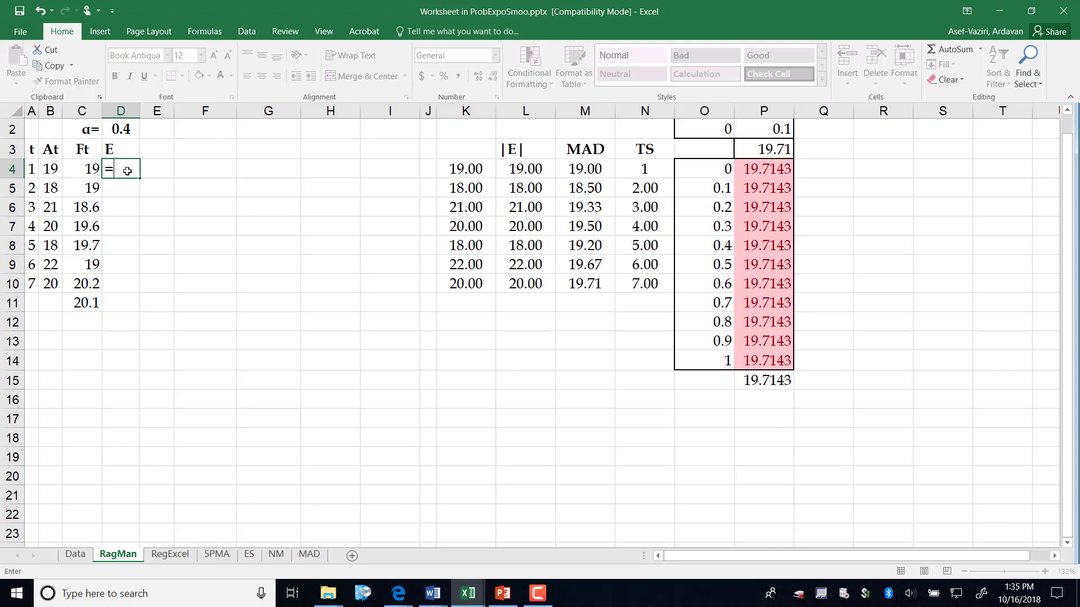
left_click(50, 165)
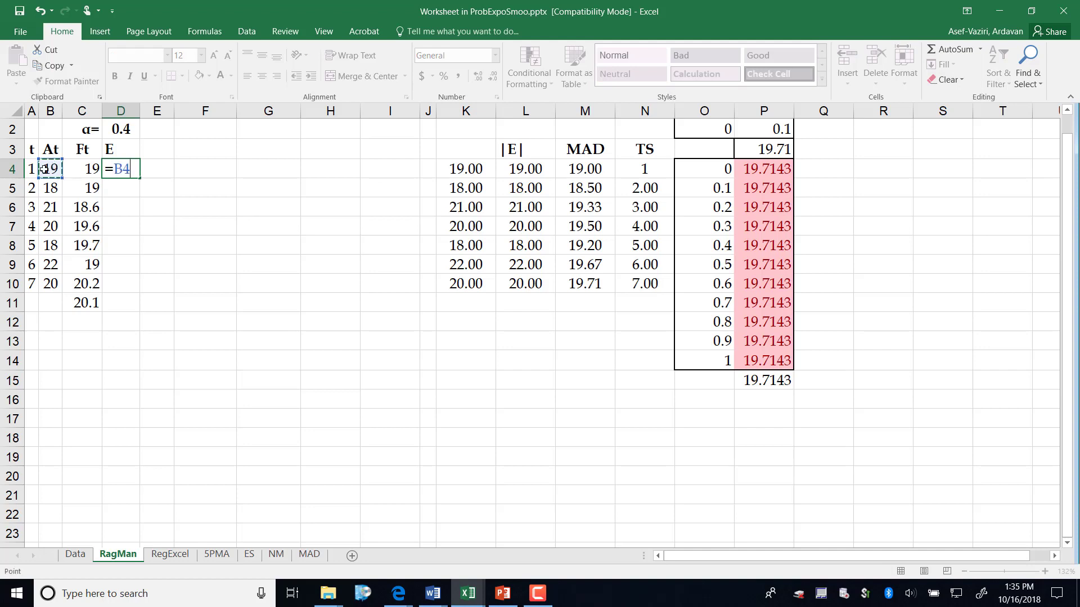
type("-")
left_click(98, 166)
key("Return")
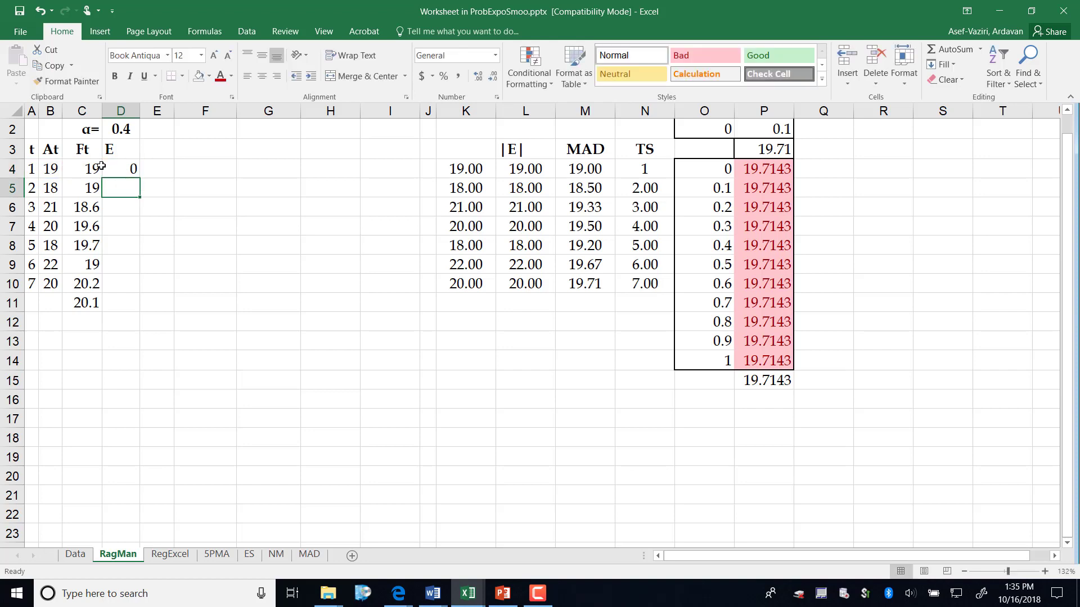
left_click(121, 169)
left_click_drag(140, 178, 137, 288)
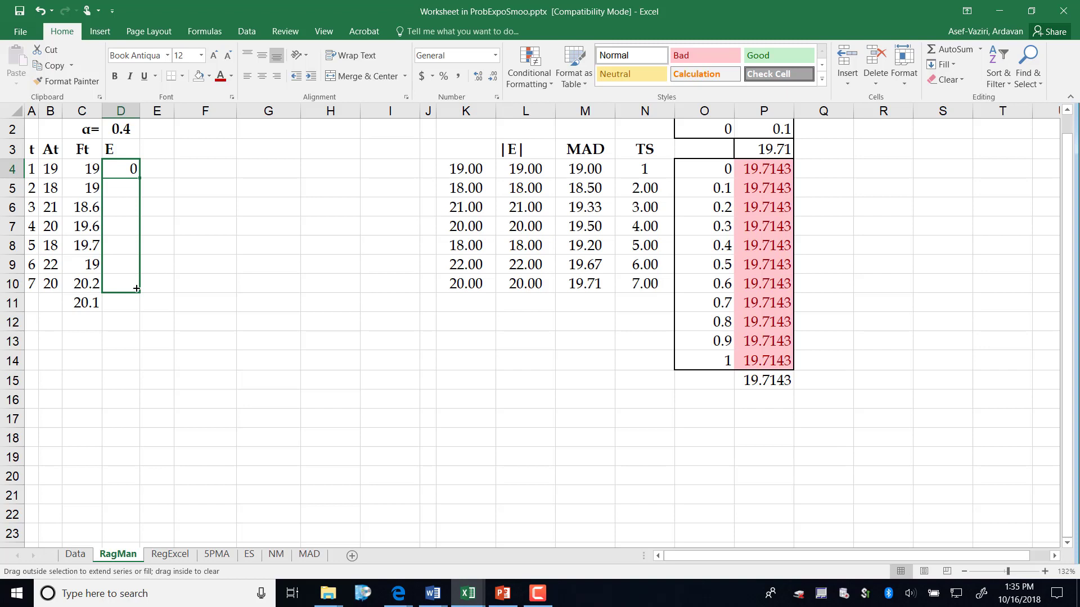
left_click_drag(137, 289, 144, 313)
left_click(129, 303)
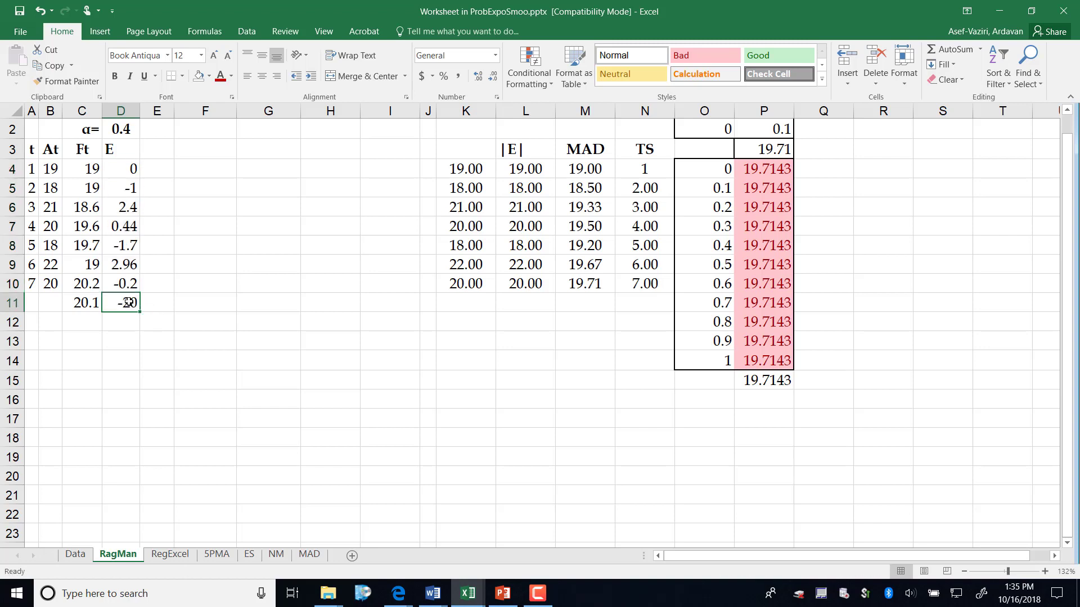
key("Delete")
left_click_drag(470, 170, 476, 326)
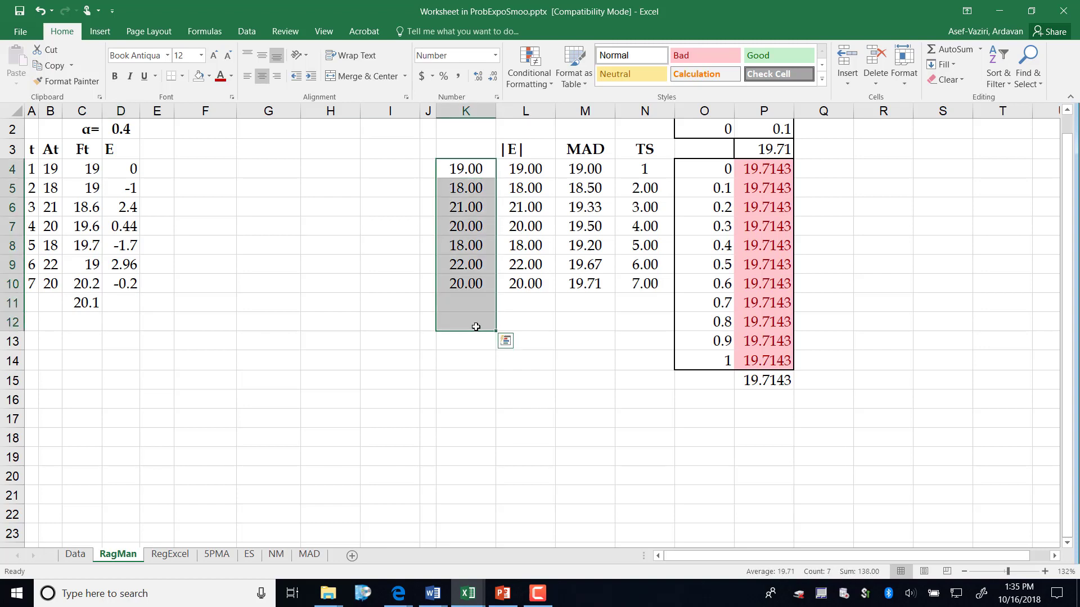
Clear the old column K values and paste the |E| heading into E3
key("Delete")
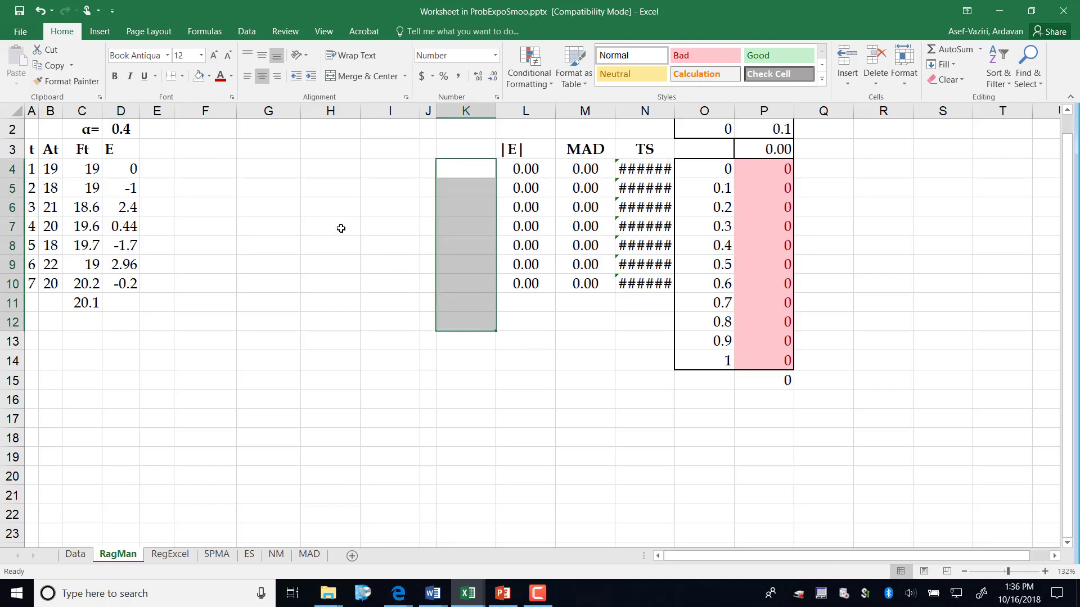
left_click(158, 150)
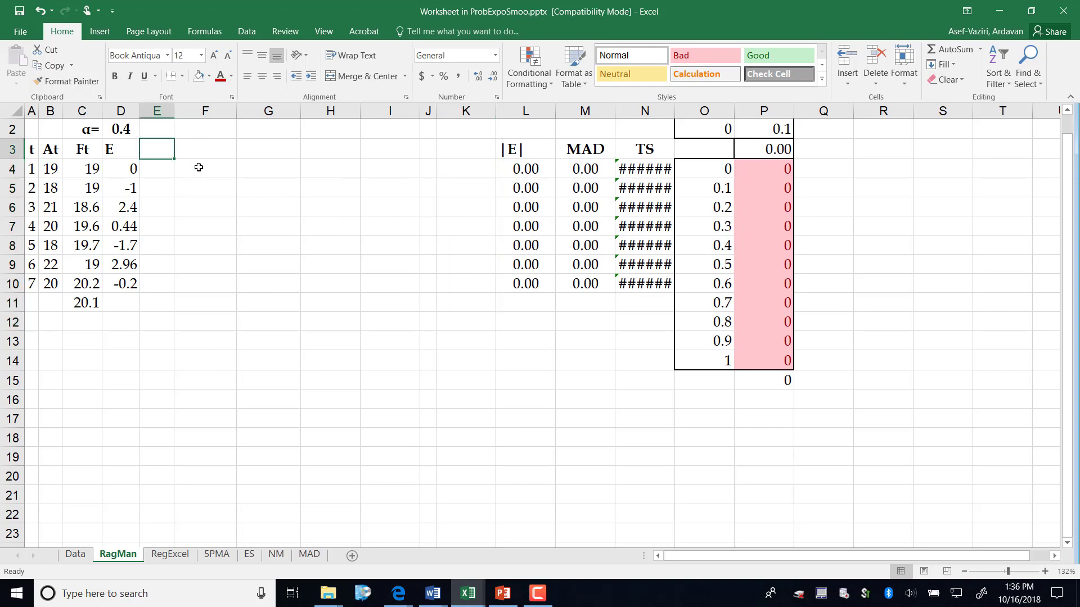
key("ctrl+v")
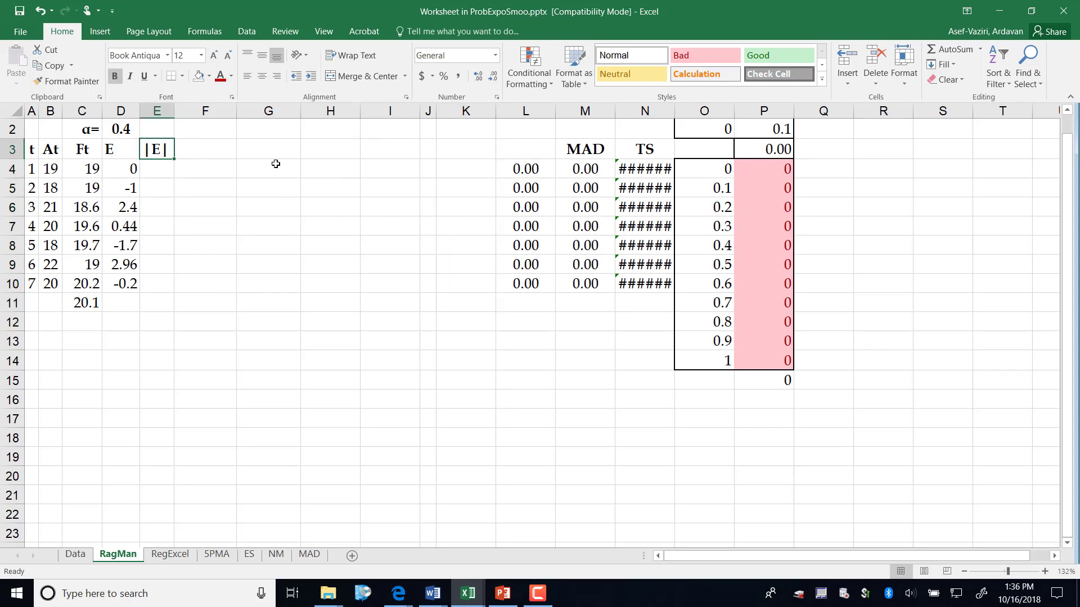
Enter =ABS(D4) in E4 and fill the absolute errors down to E10
left_click(165, 172)
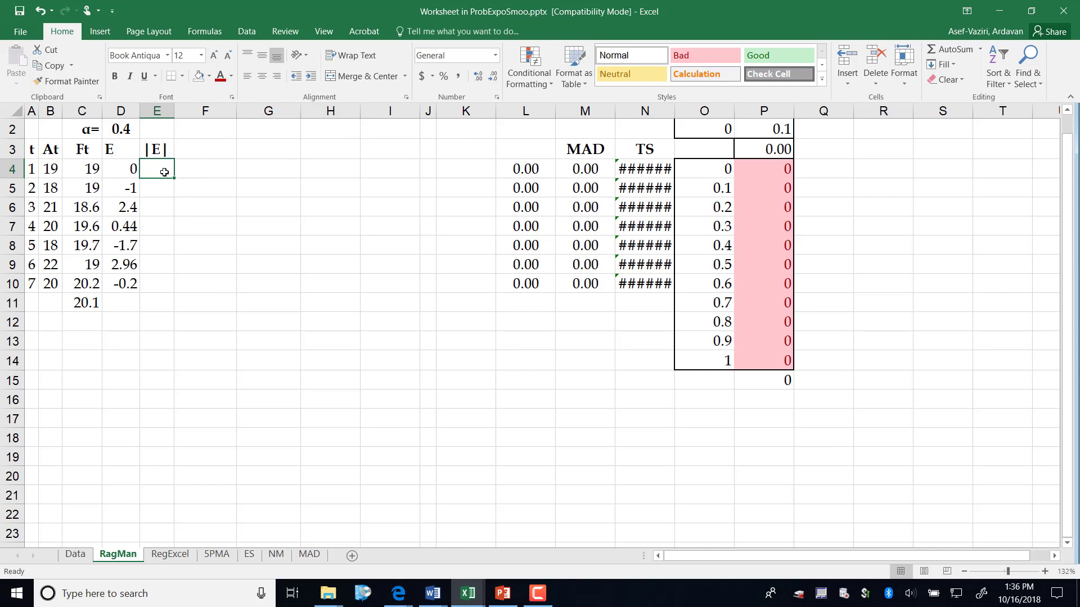
type("=ab")
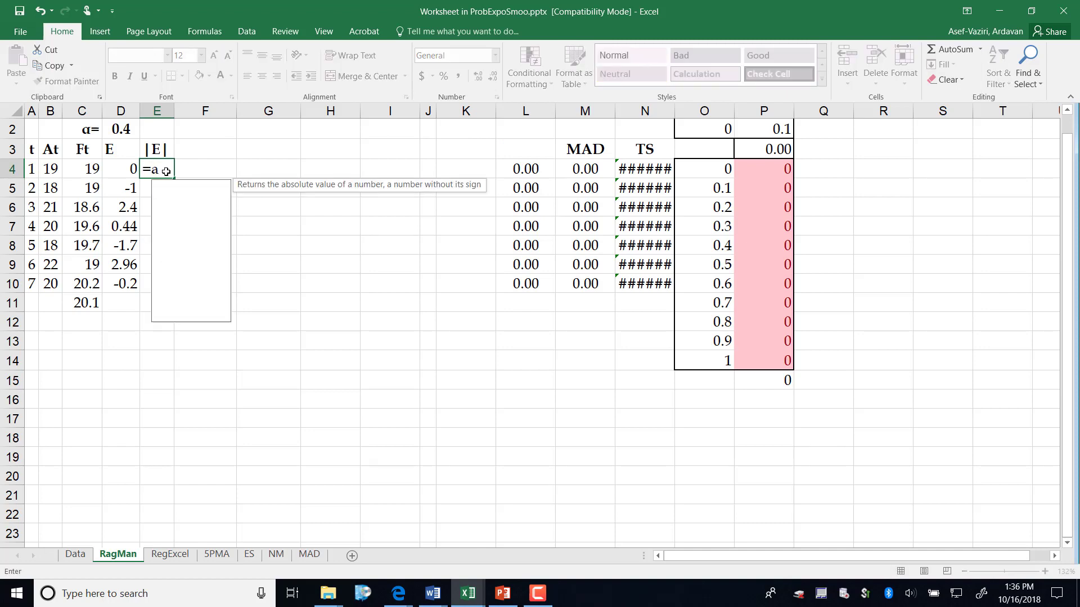
type("s(")
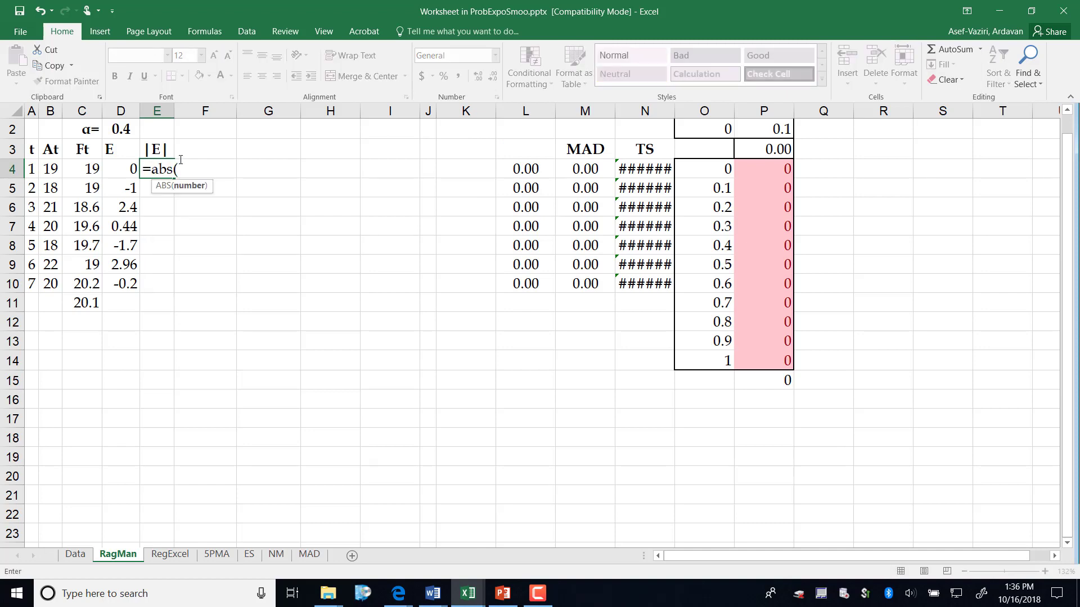
left_click(134, 168)
type(")")
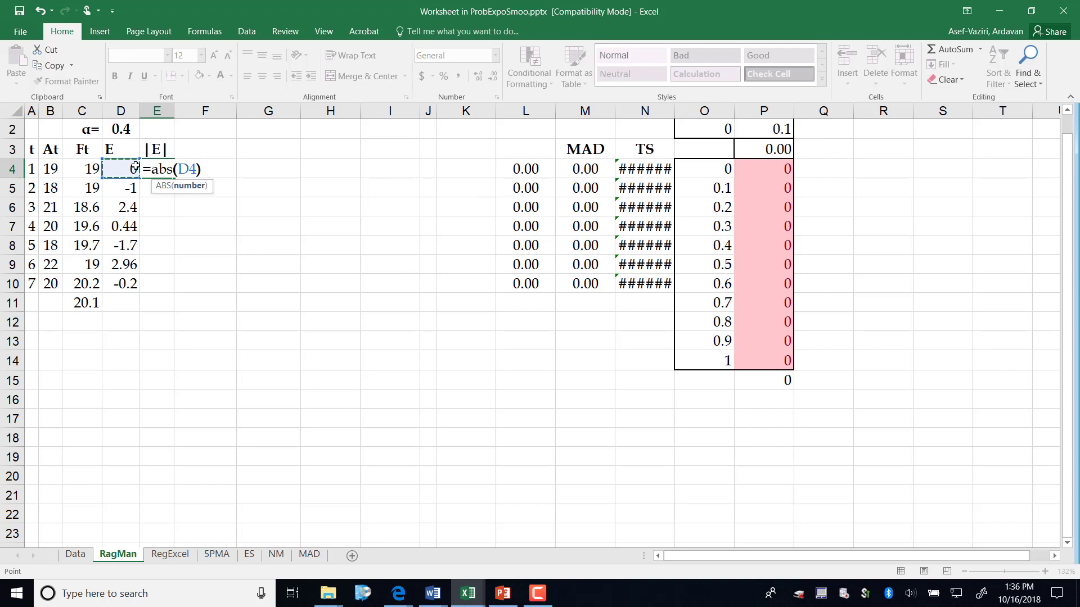
key("Return")
left_click(157, 169)
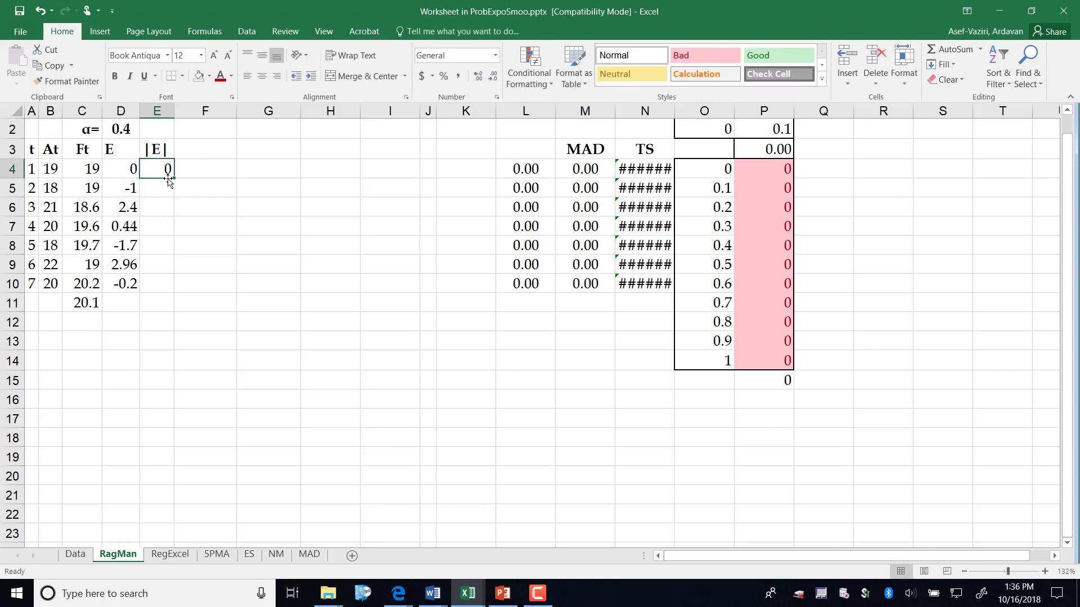
left_click_drag(172, 179, 157, 287)
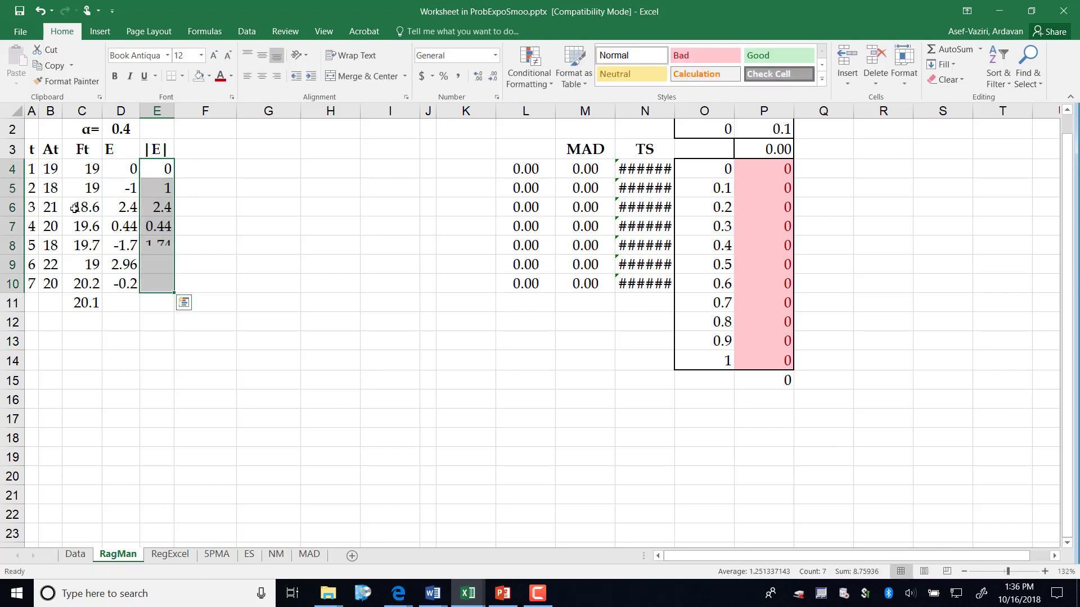
Centre-align the table range B3:E11
left_click_drag(50, 149, 158, 301)
key("alt+h")
key("a")
key("c")
left_click(161, 156)
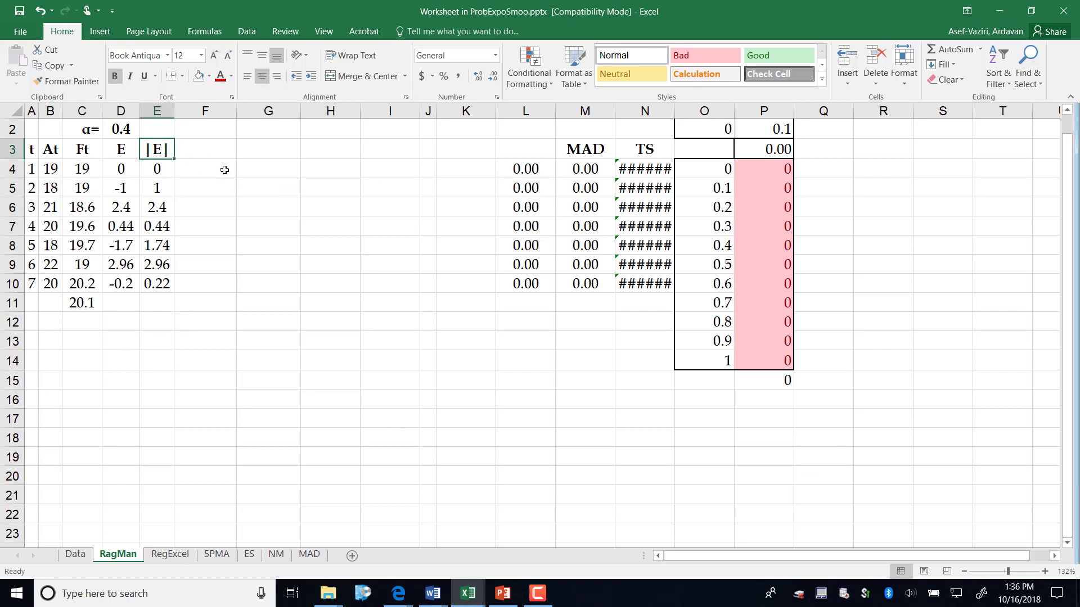
Add the heading MAD in F3
left_click(210, 145)
type("MAD")
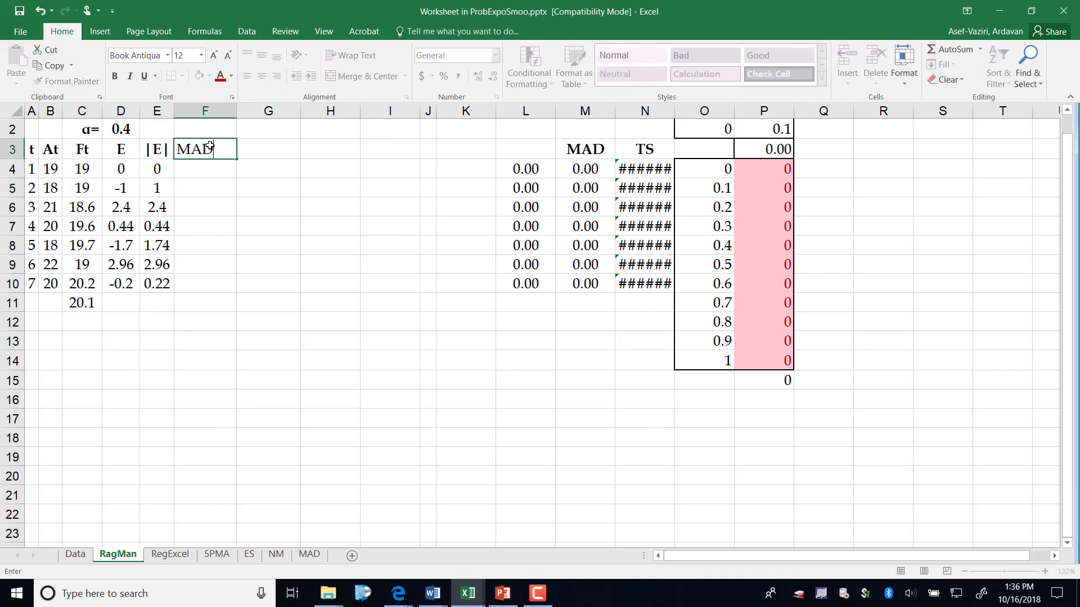
key("Return")
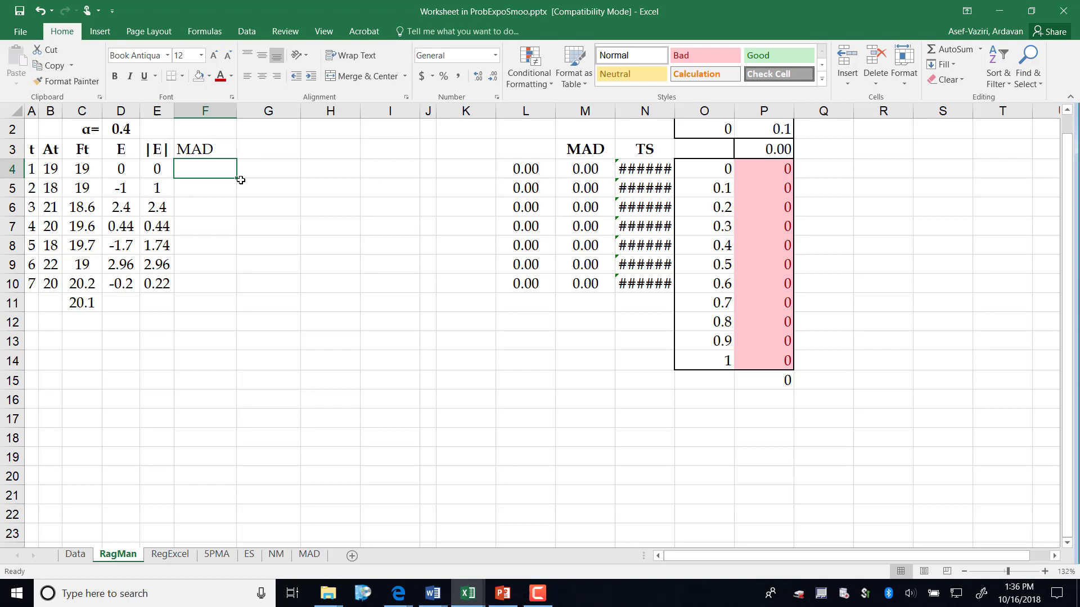
Enter the running average =AVERAGE(E$4:E4) in F4, showing 0
type("=av")
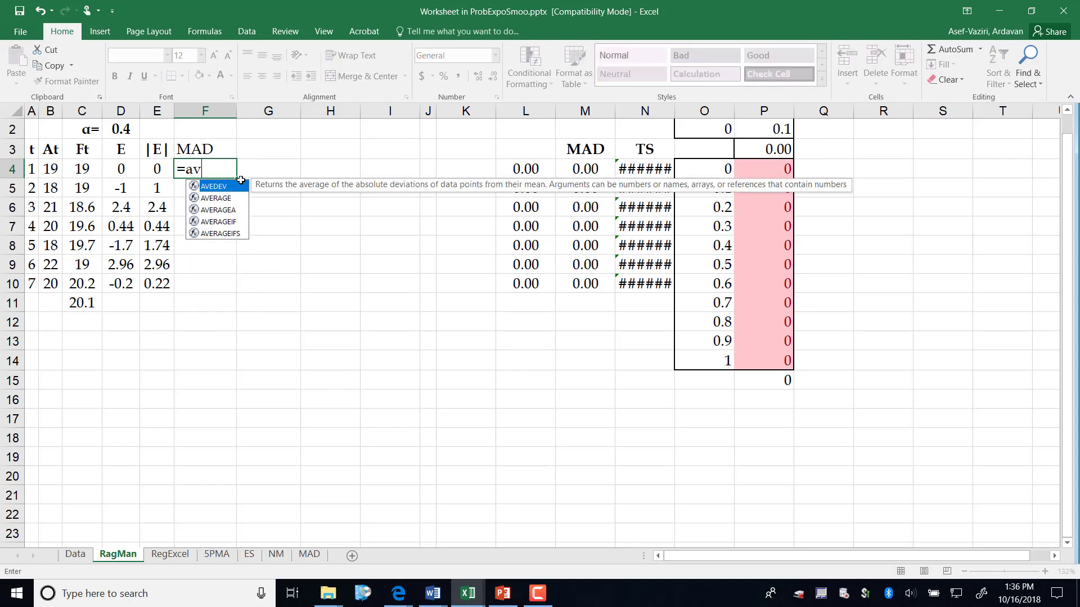
type("erage(")
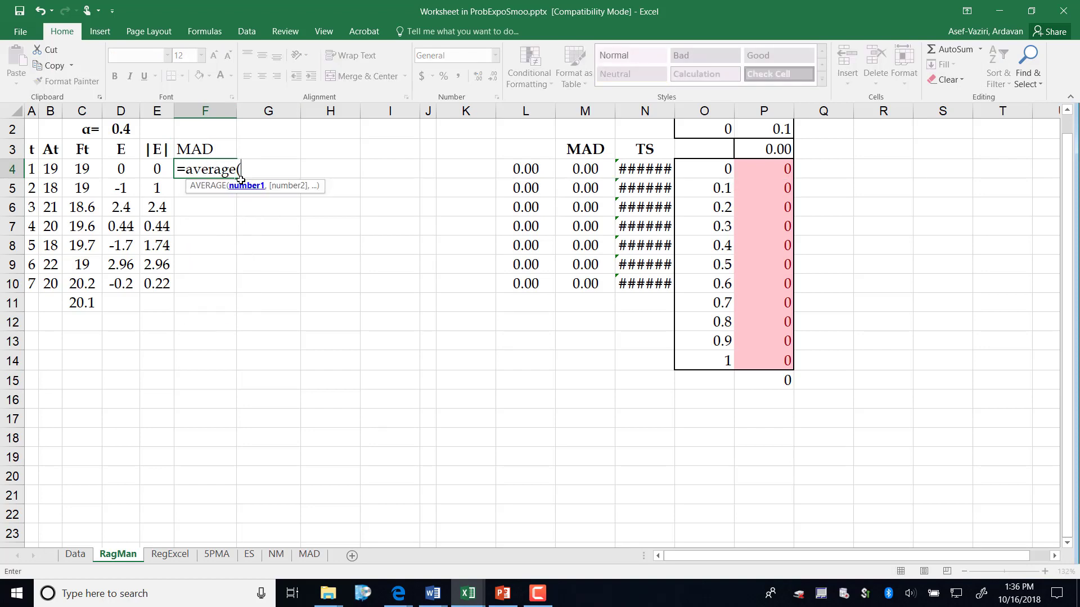
left_click(156, 168)
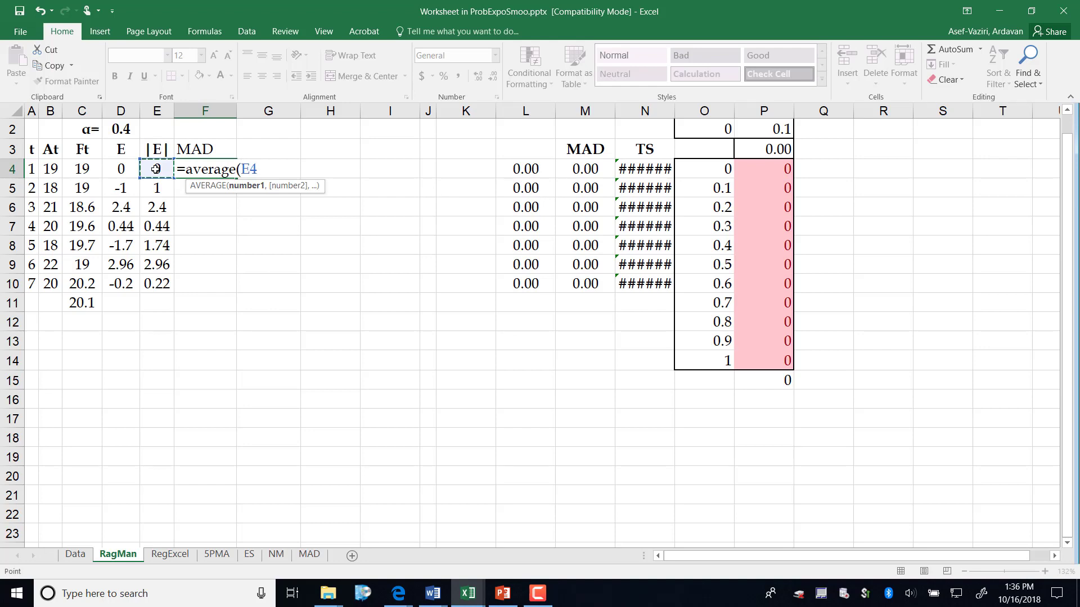
key("F8")
left_click(251, 169, "shift")
left_click_drag(258, 169, 246, 169)
key("F4")
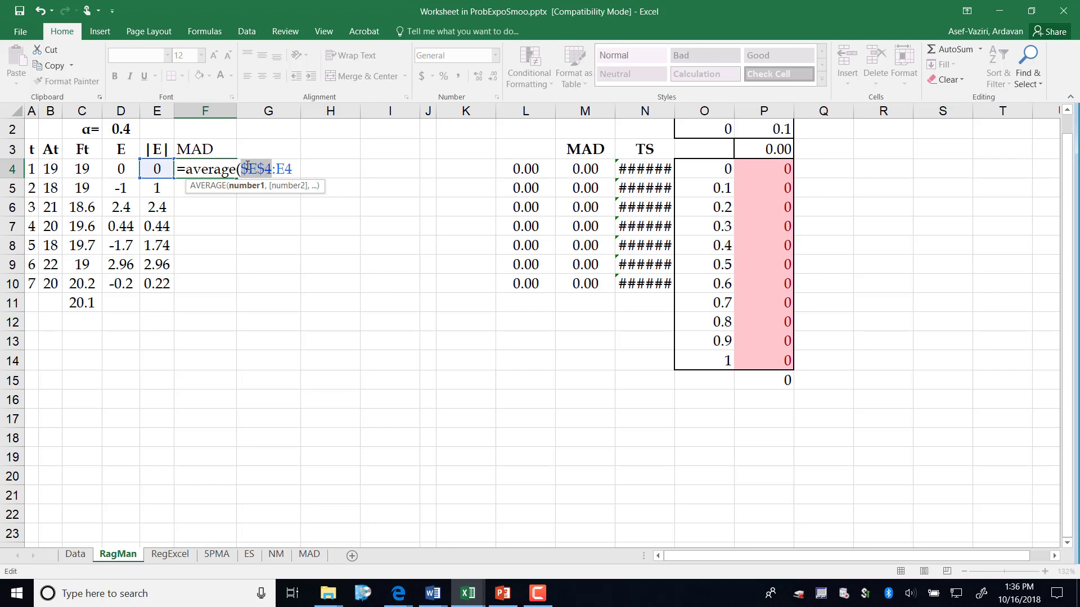
left_click(245, 169, "shift")
left_click(251, 169)
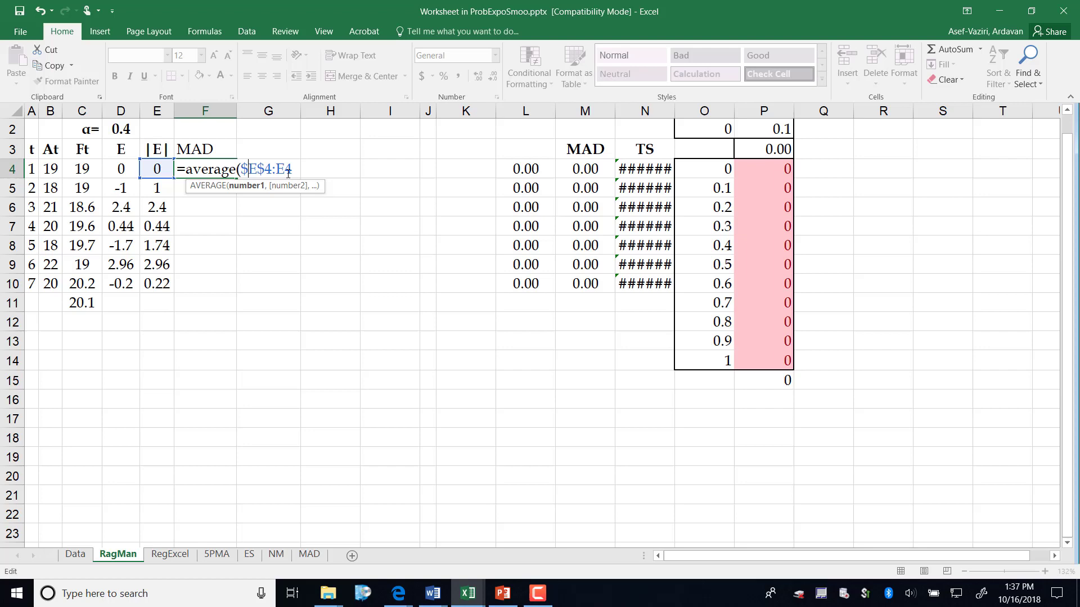
key("BackSpace")
type(")")
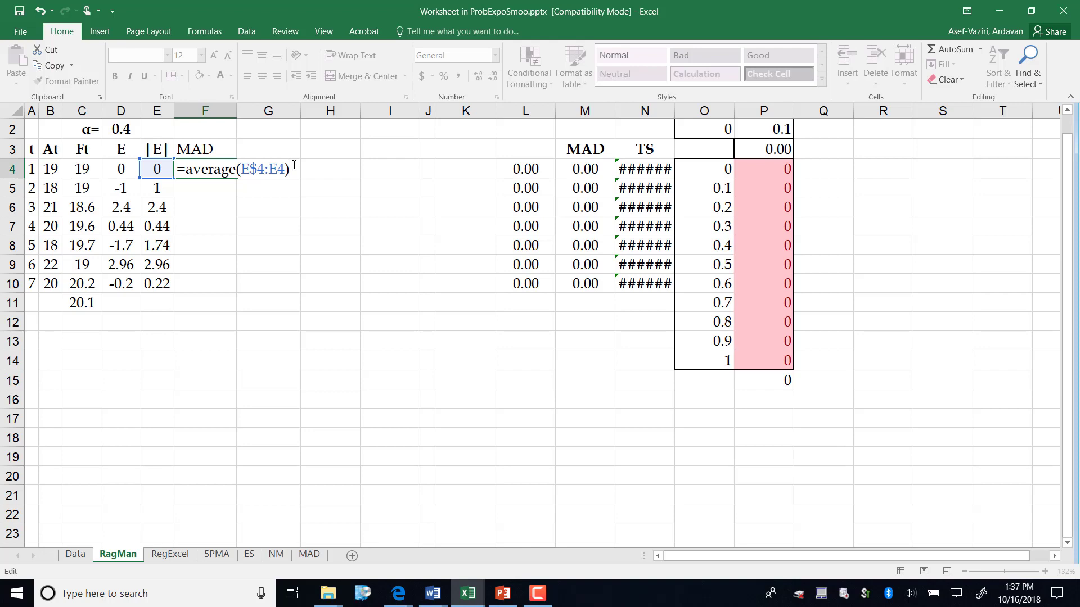
key("Return")
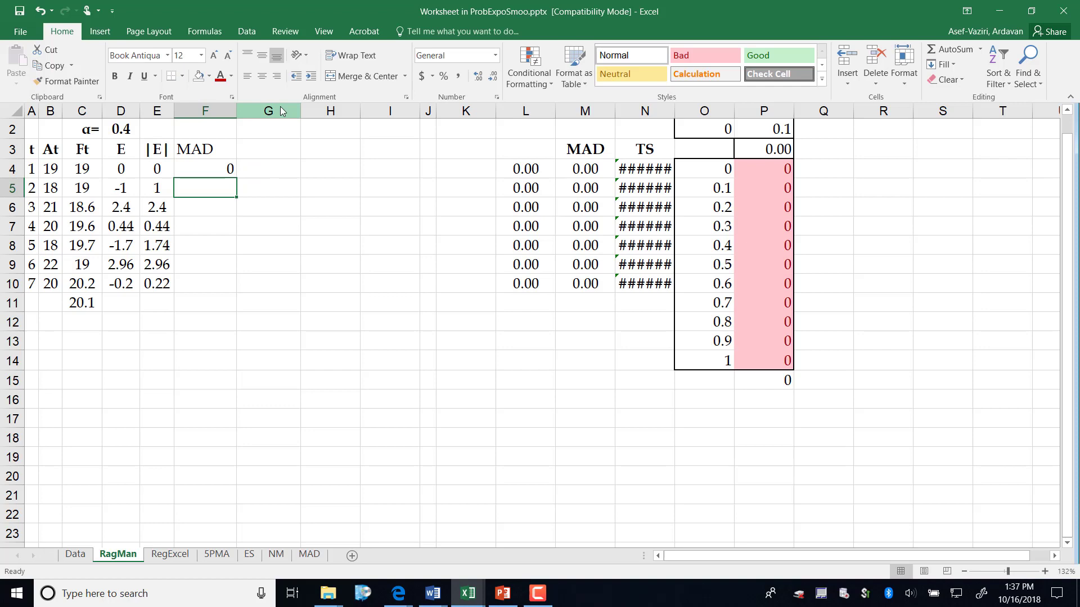
Copy the running MAD formula from F4 down through F10
left_click(219, 168)
left_click_drag(234, 177, 233, 231)
double_click(219, 225)
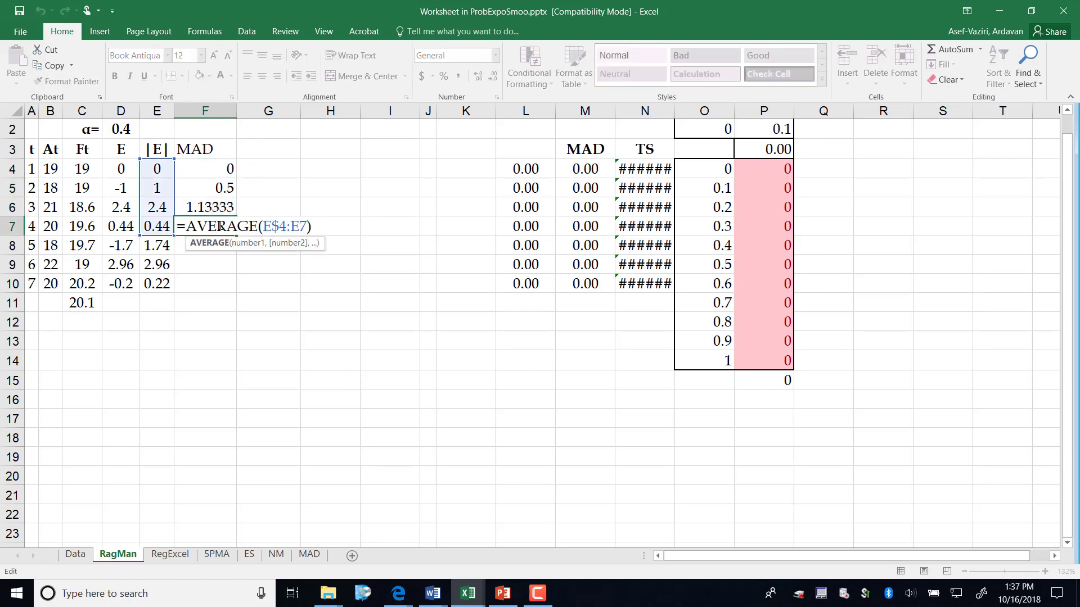
key("Escape")
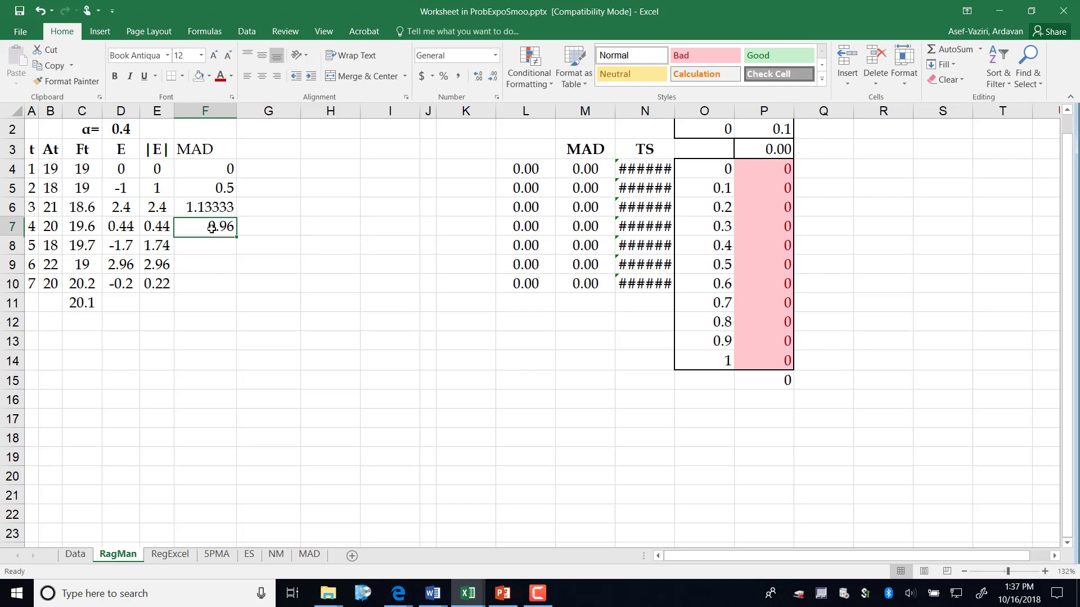
left_click_drag(236, 233, 227, 272)
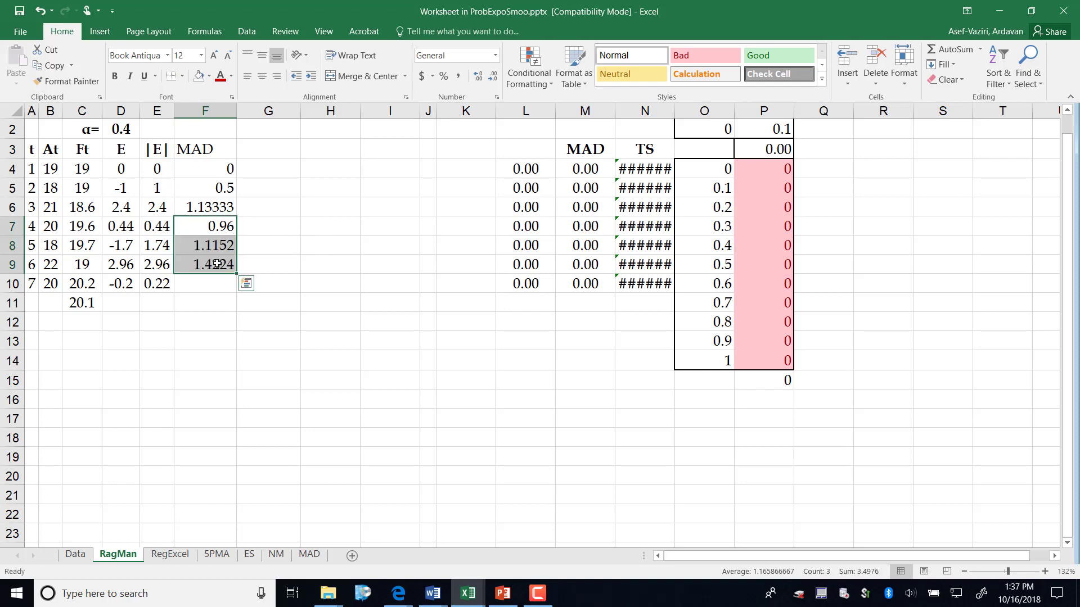
double_click(218, 264)
key("Return")
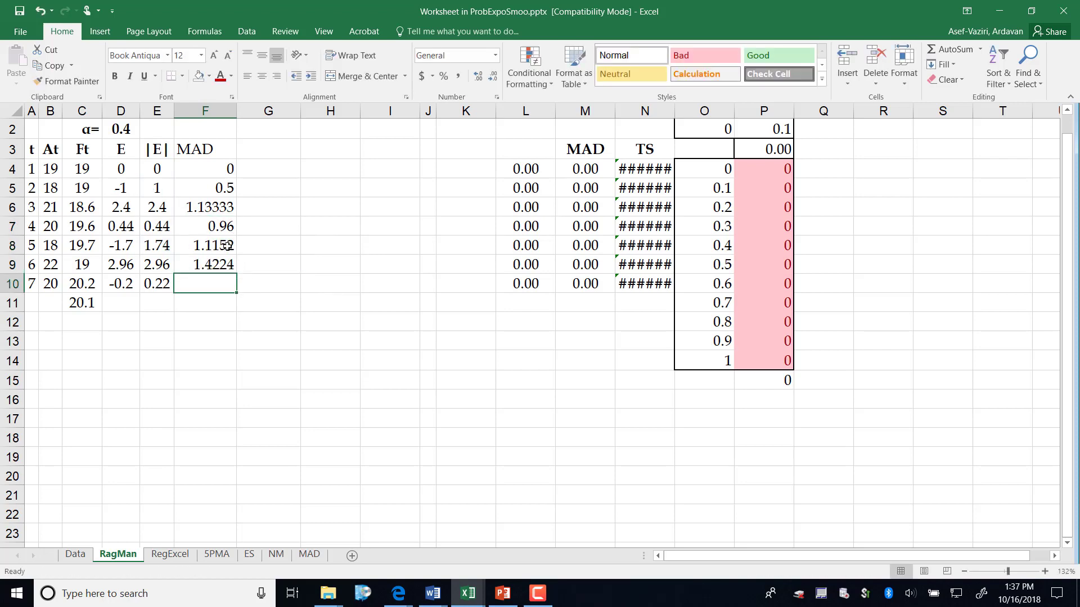
left_click(223, 270)
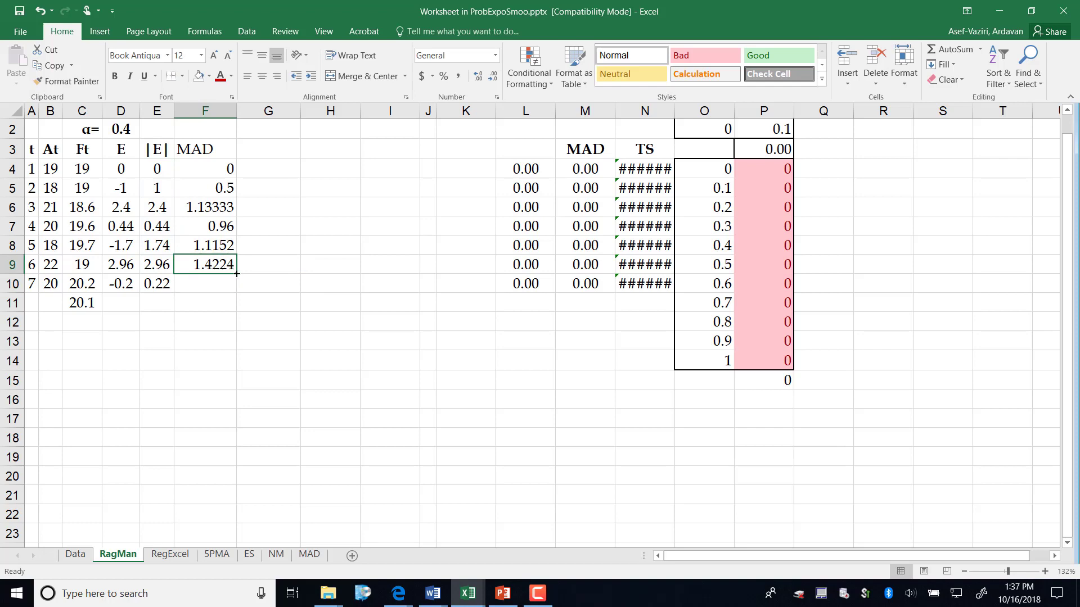
left_click_drag(237, 274, 236, 292)
Colour the final MAD 1.25 in F10 red and show F4:F10 in Number format with two decimals
left_click(220, 286)
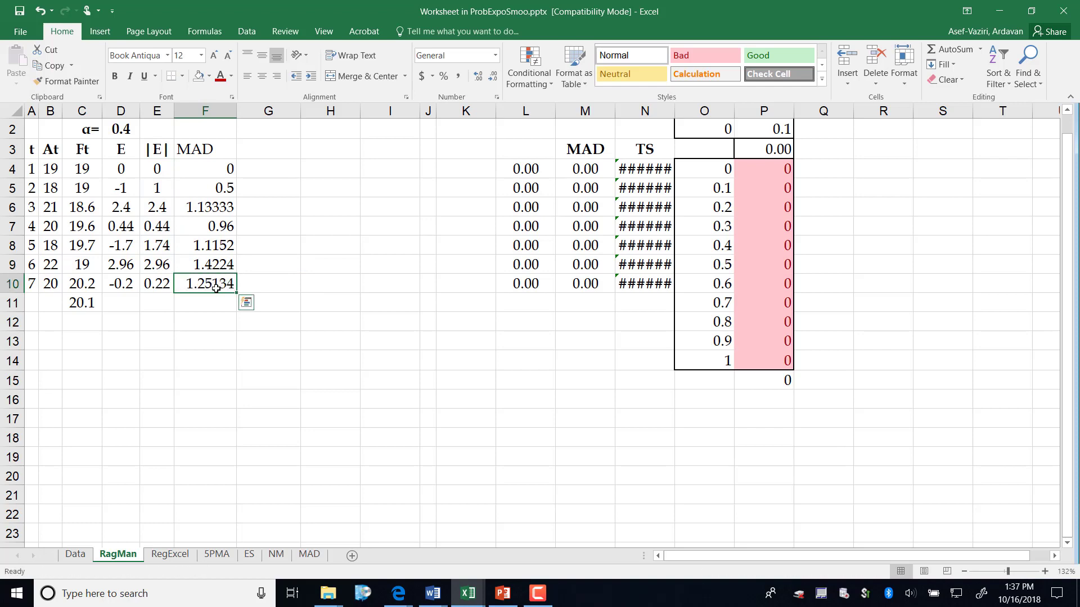
left_click(221, 77)
left_click_drag(219, 170, 216, 278)
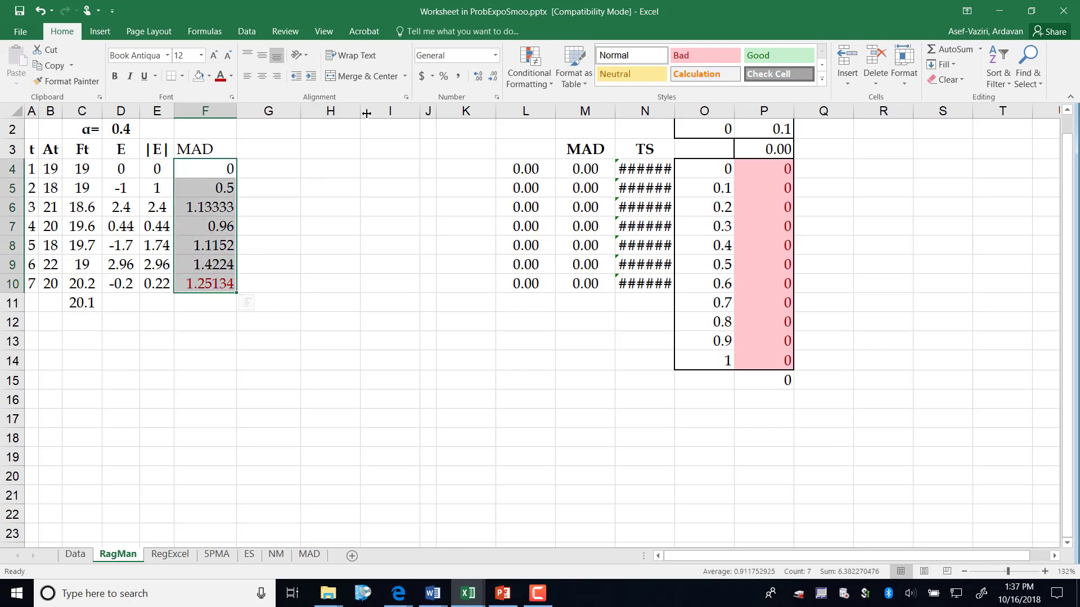
left_click(478, 77)
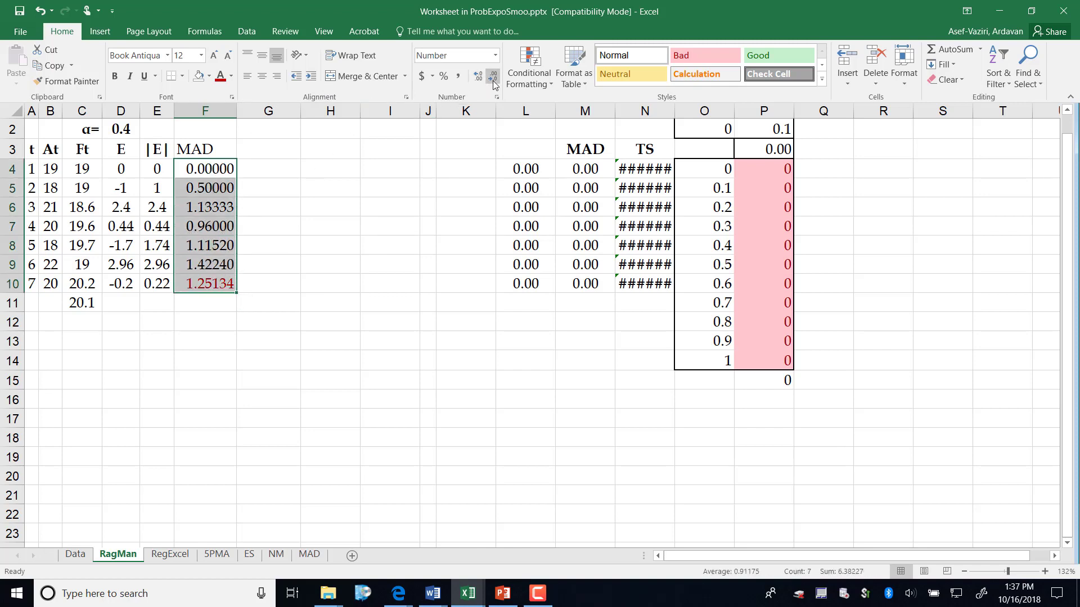
left_click(492, 80)
left_click(492, 80)
left_click(492, 80)
left_click(492, 80)
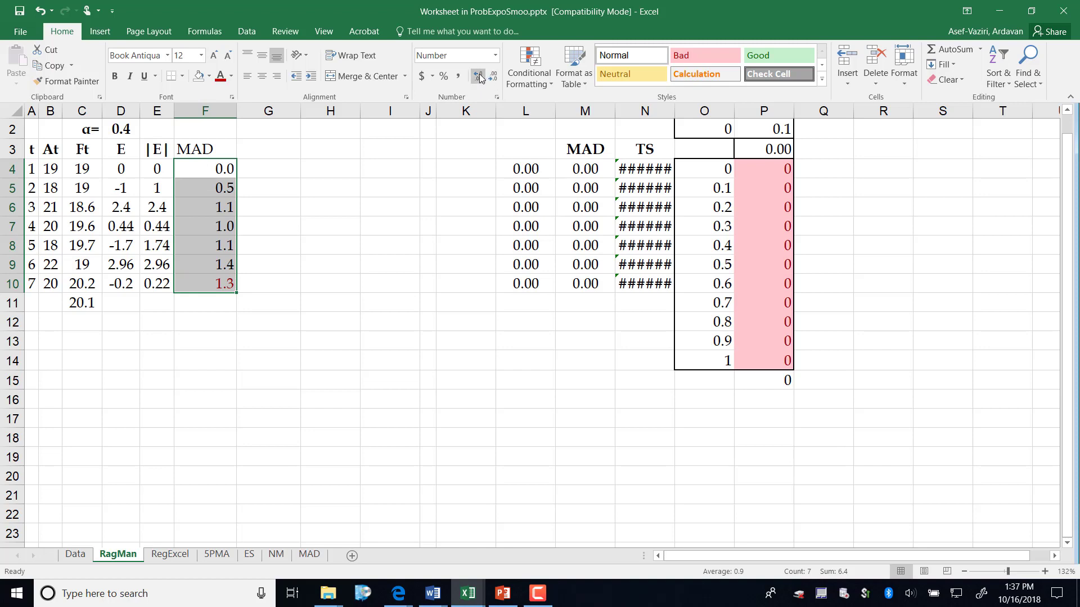
left_click(478, 77)
left_click(422, 202)
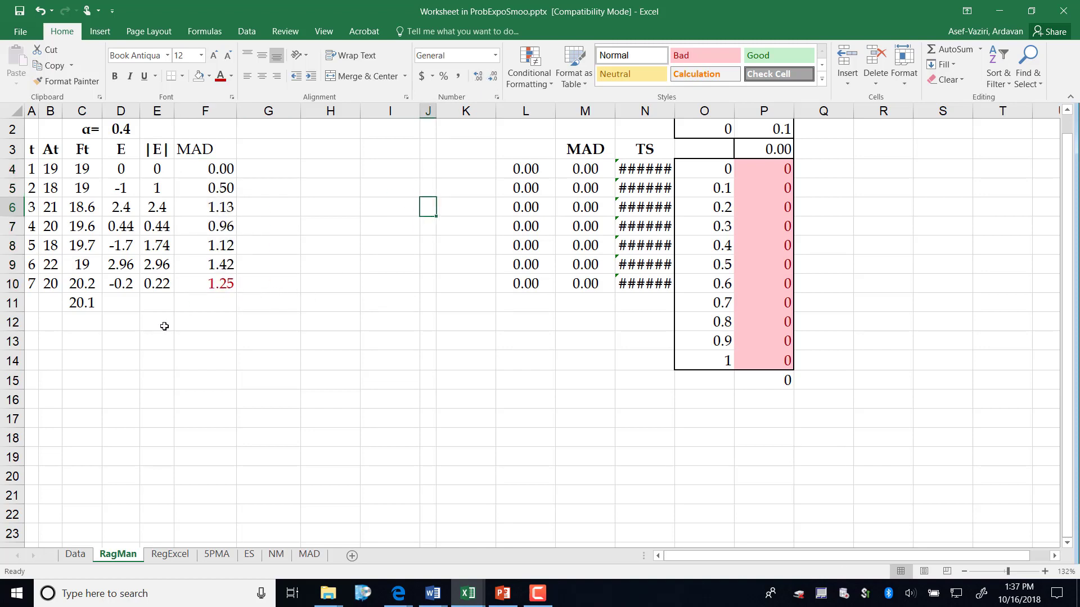
left_click(87, 321)
Enter 1.25 times F10 in G11, displayed to two decimals as 1.56
left_click(116, 306)
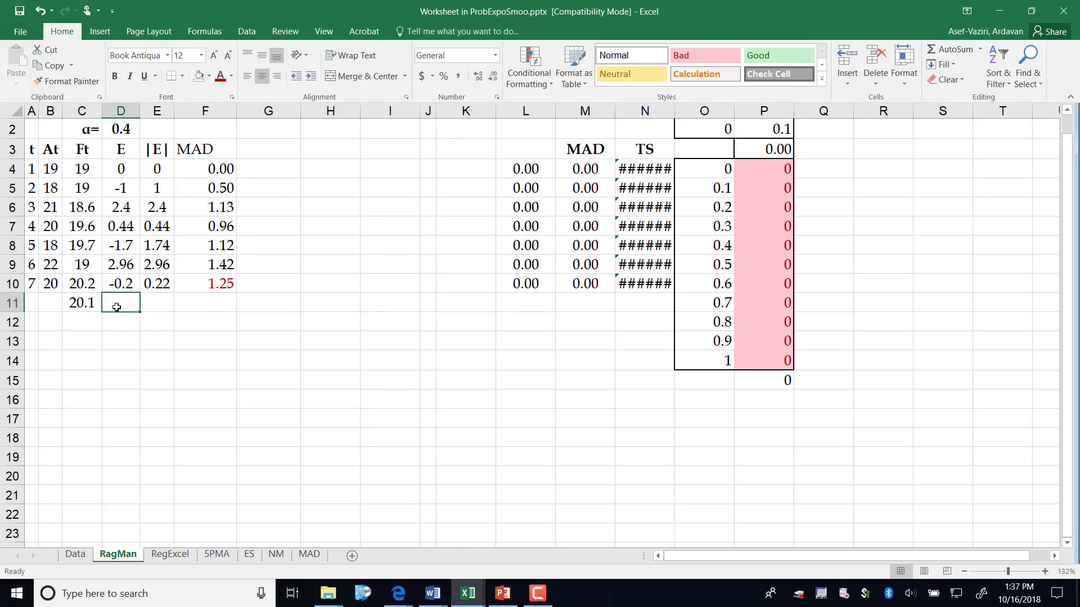
left_click(243, 299)
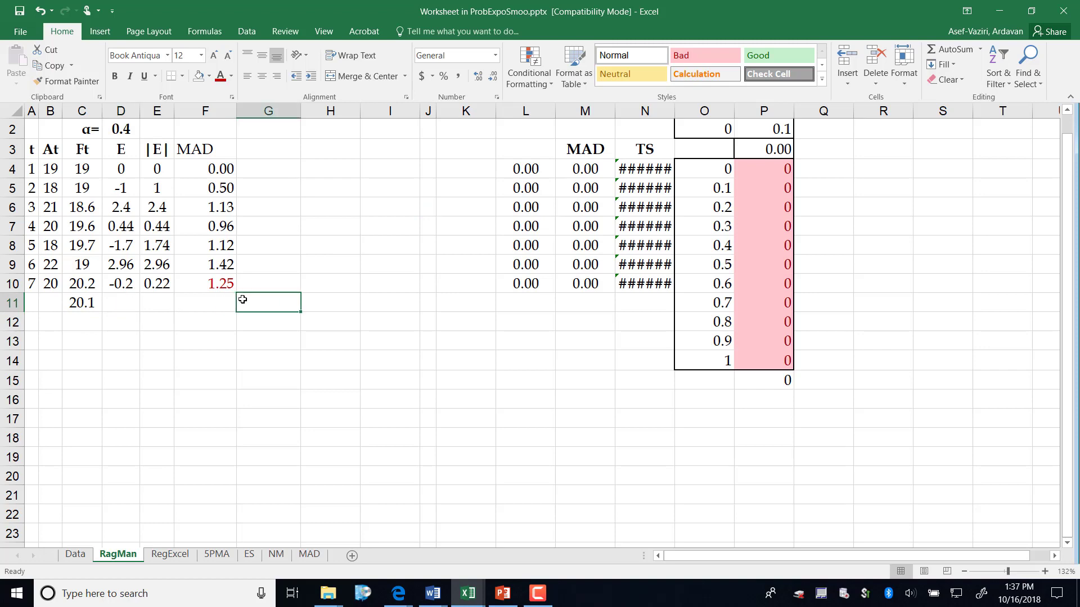
type("1.")
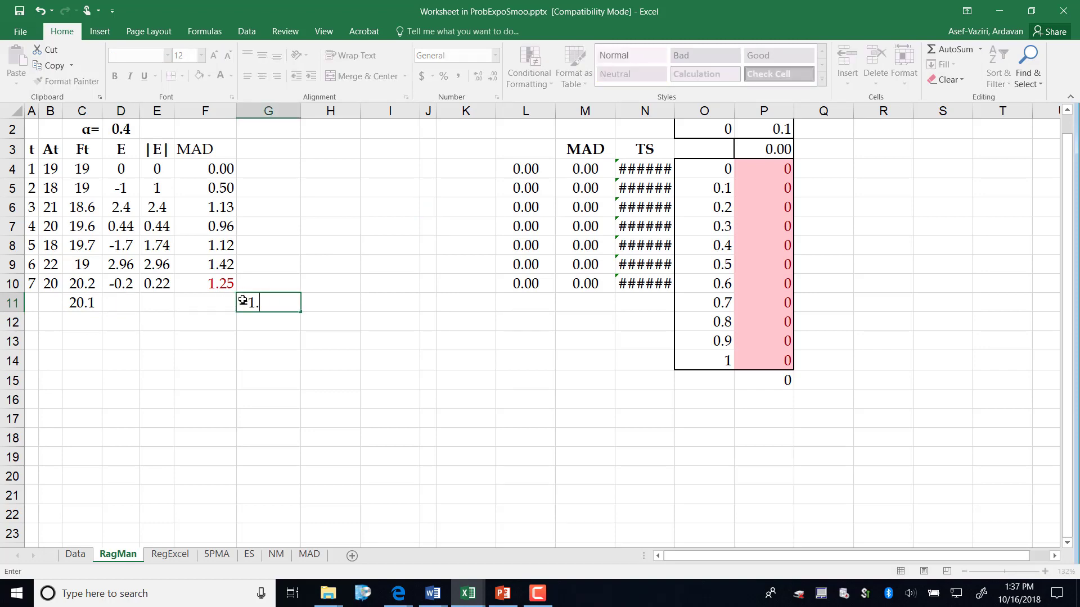
type("25*")
left_click(221, 286)
key("Return")
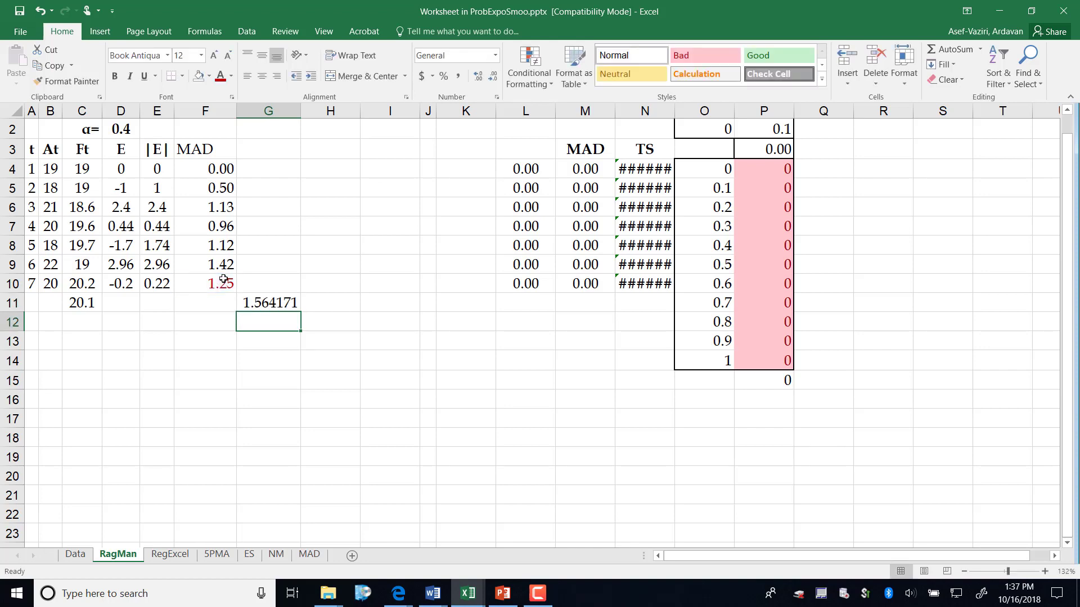
left_click(269, 302)
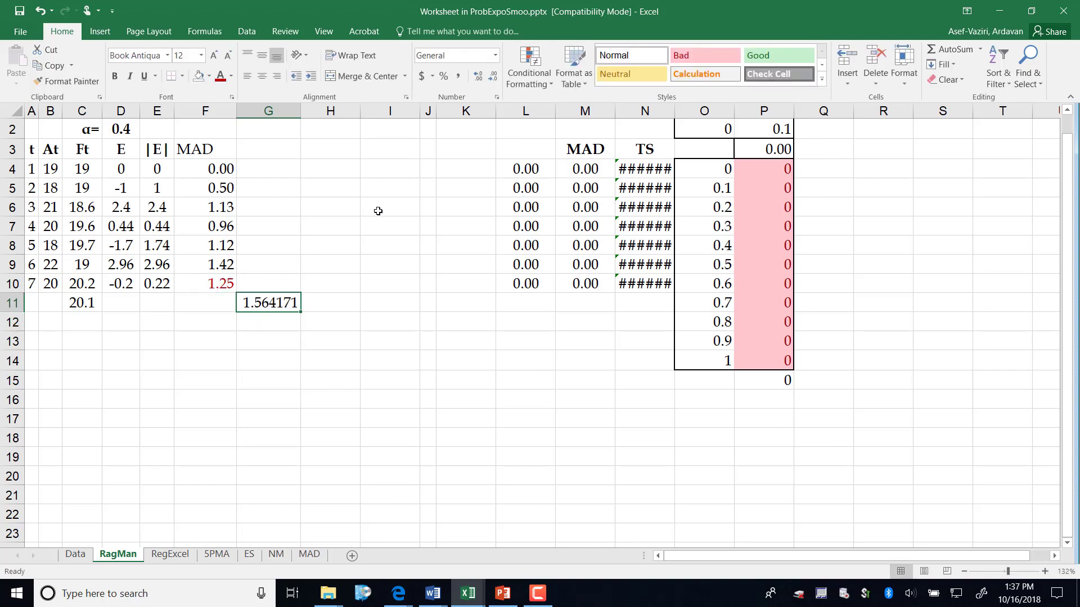
left_click(492, 77)
left_click(493, 76)
left_click(493, 77)
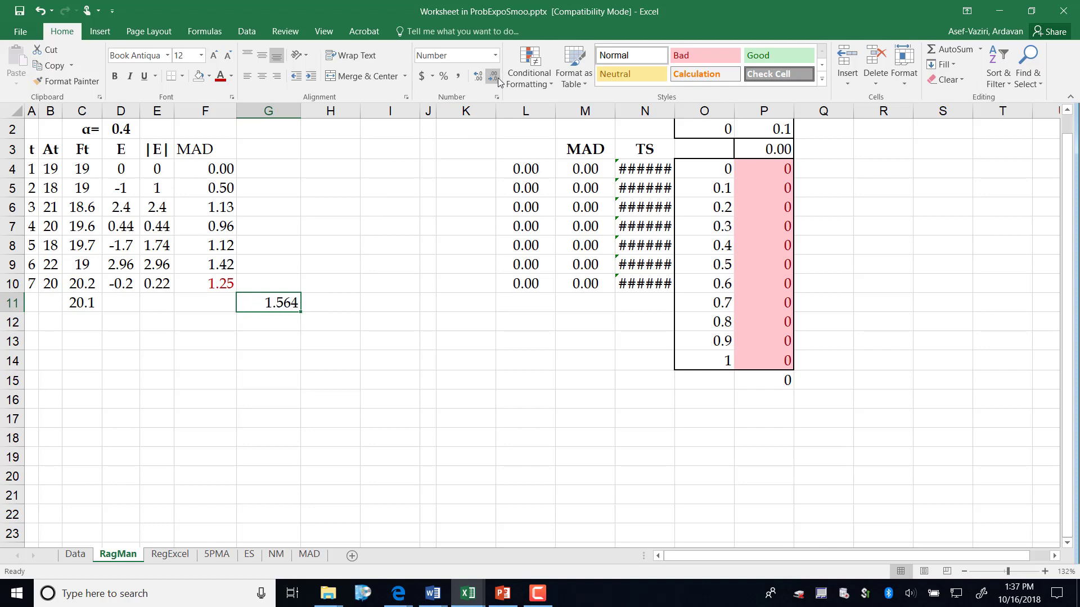
left_click(493, 77)
Make the forecast 20.1 in C11 and the G11 result bold red
left_click(85, 305)
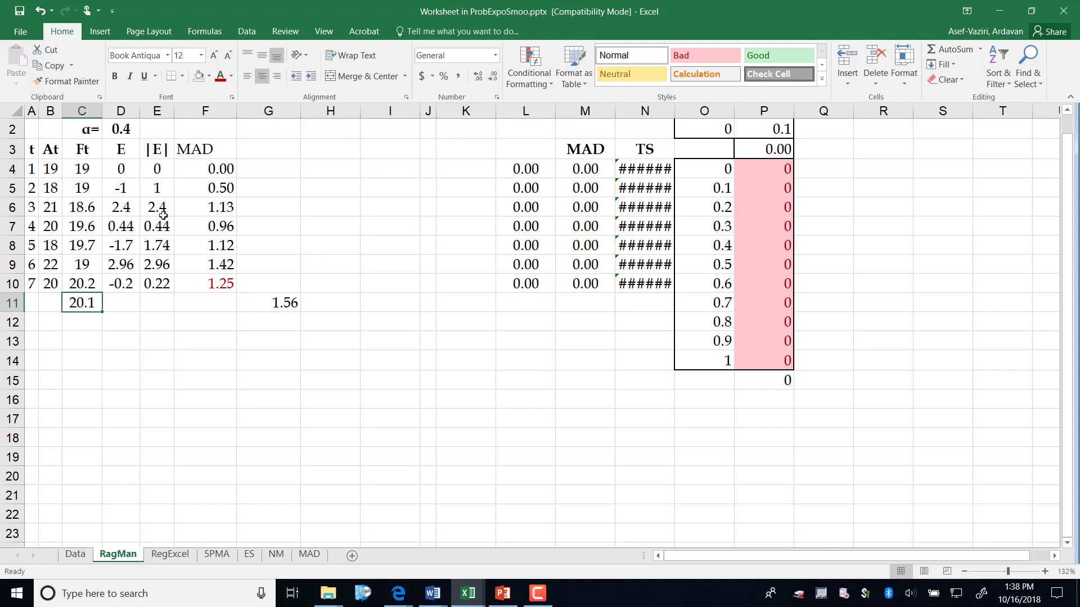
left_click(219, 76)
left_click(282, 305)
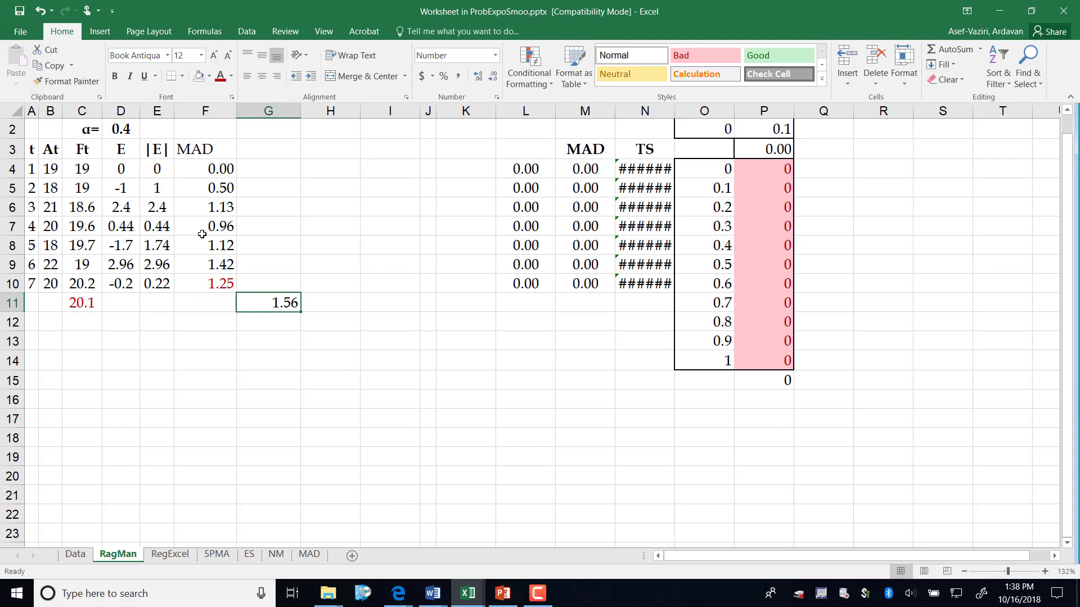
left_click(220, 79)
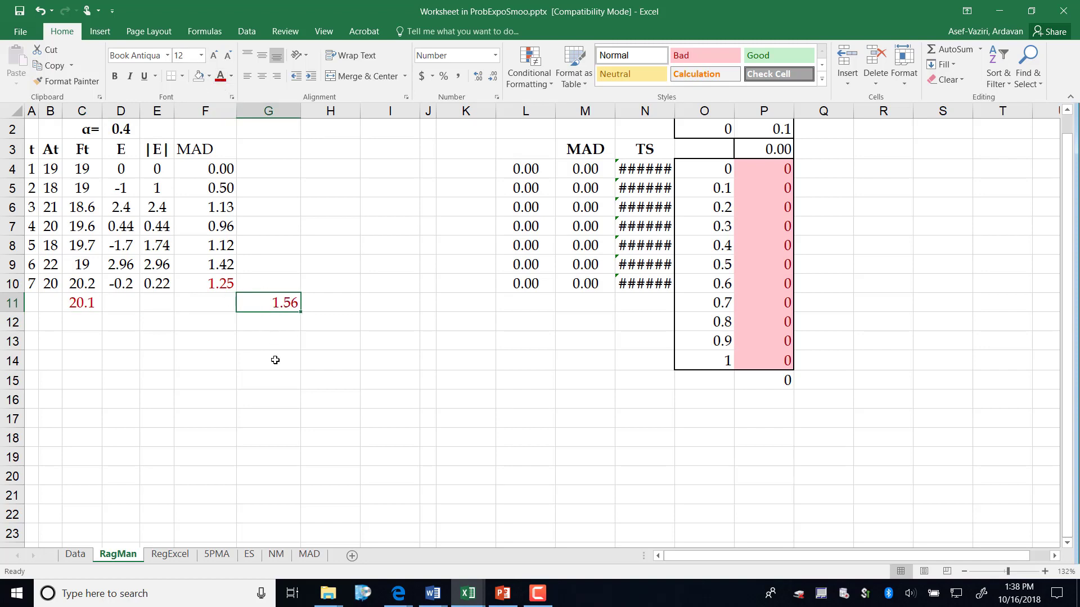
left_click(115, 75)
left_click(82, 301)
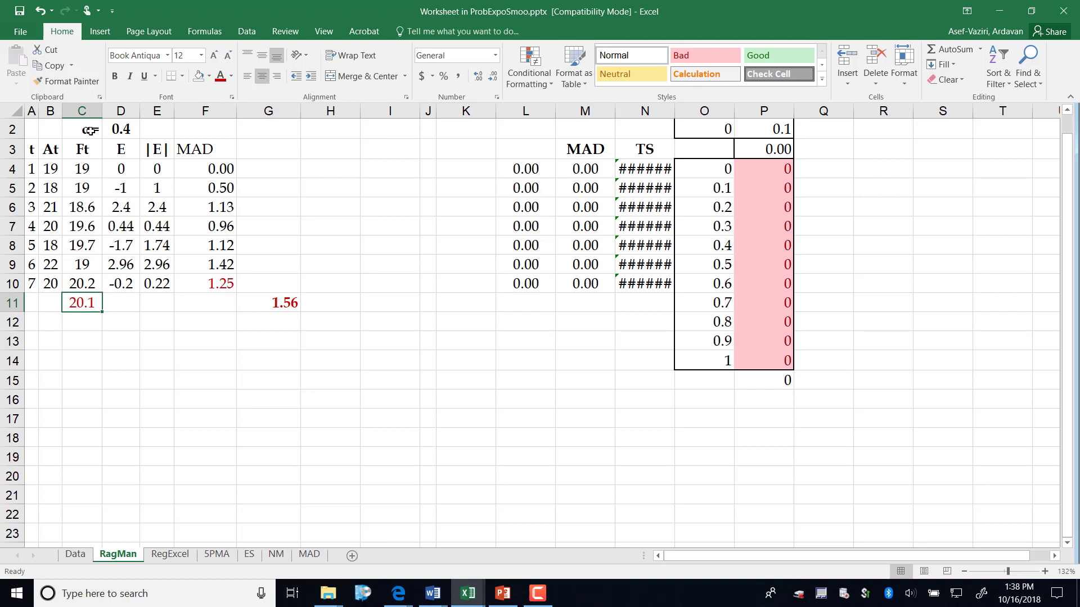
left_click(115, 76)
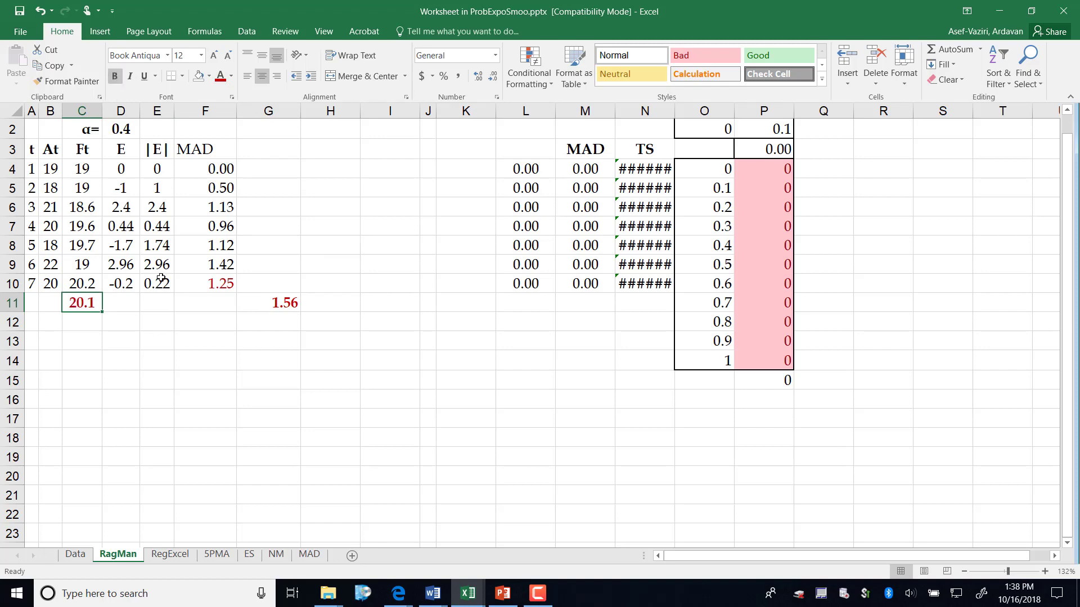
left_click(147, 306)
left_click(121, 129)
left_click_drag(132, 418, 121, 378)
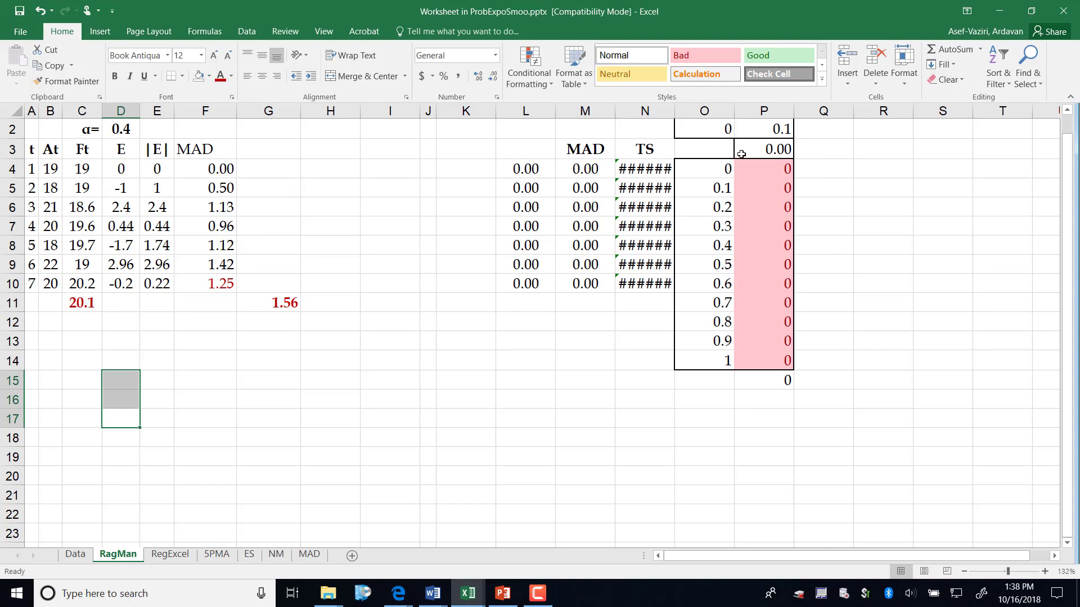
Enter a starting alpha of 0 in H2 and a step size of 0.1 in I2
left_click(326, 130)
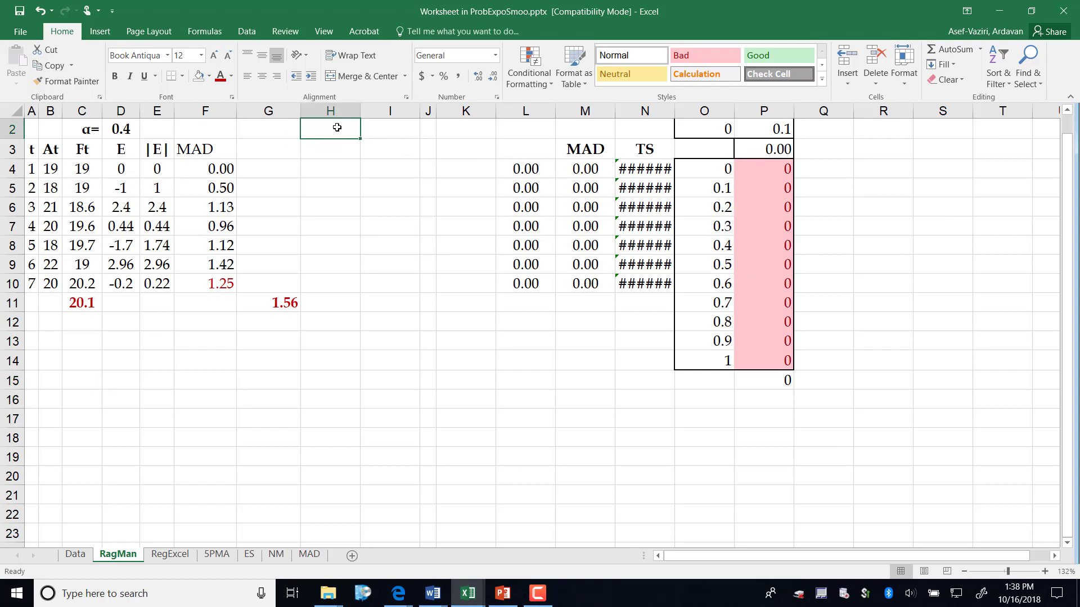
type("0")
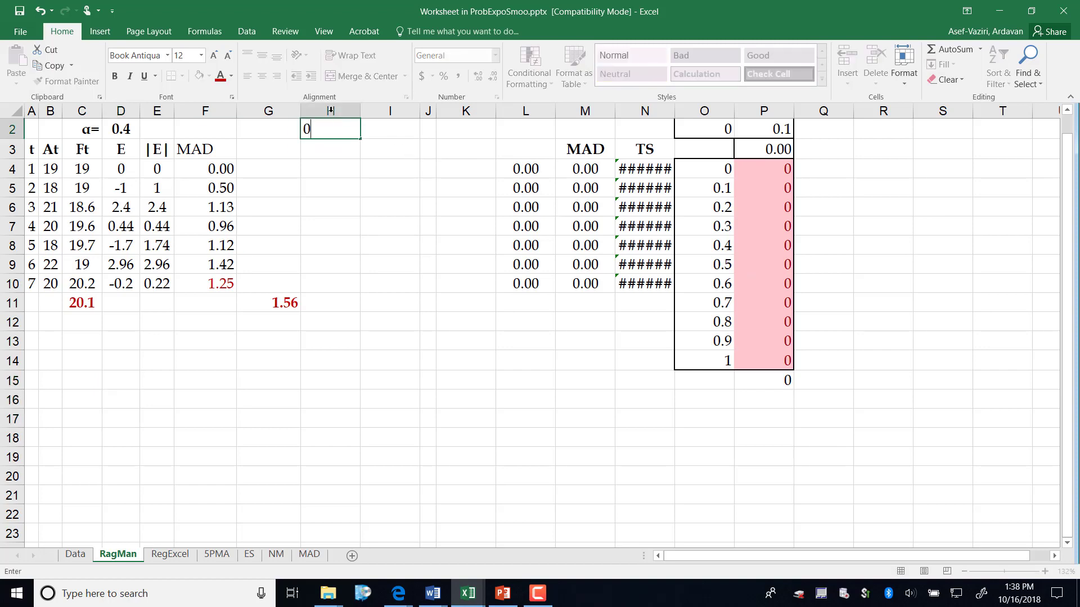
left_click(379, 131)
type(".1")
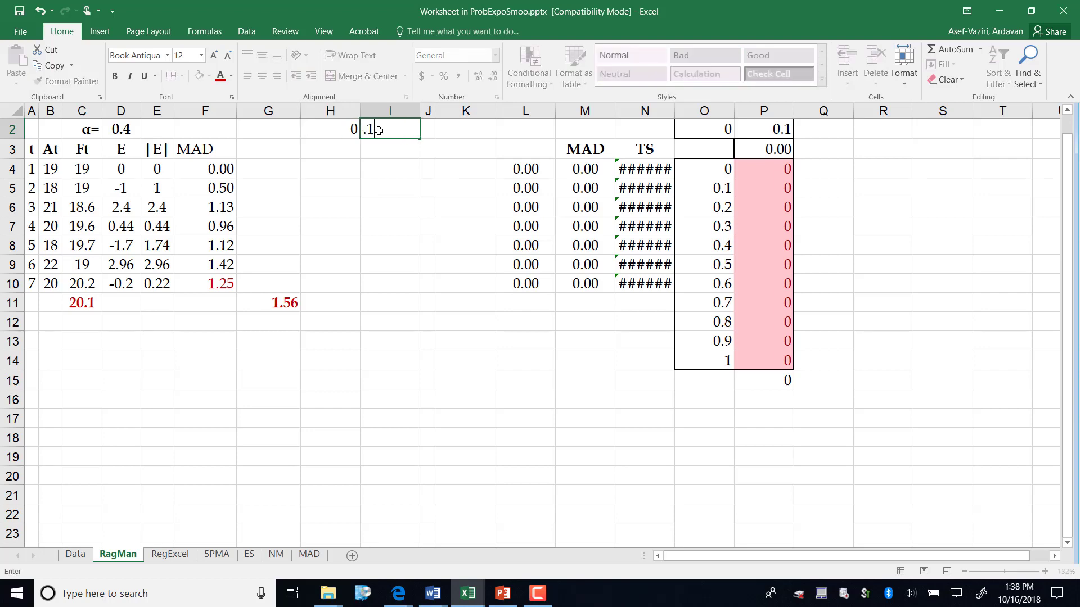
key("Return")
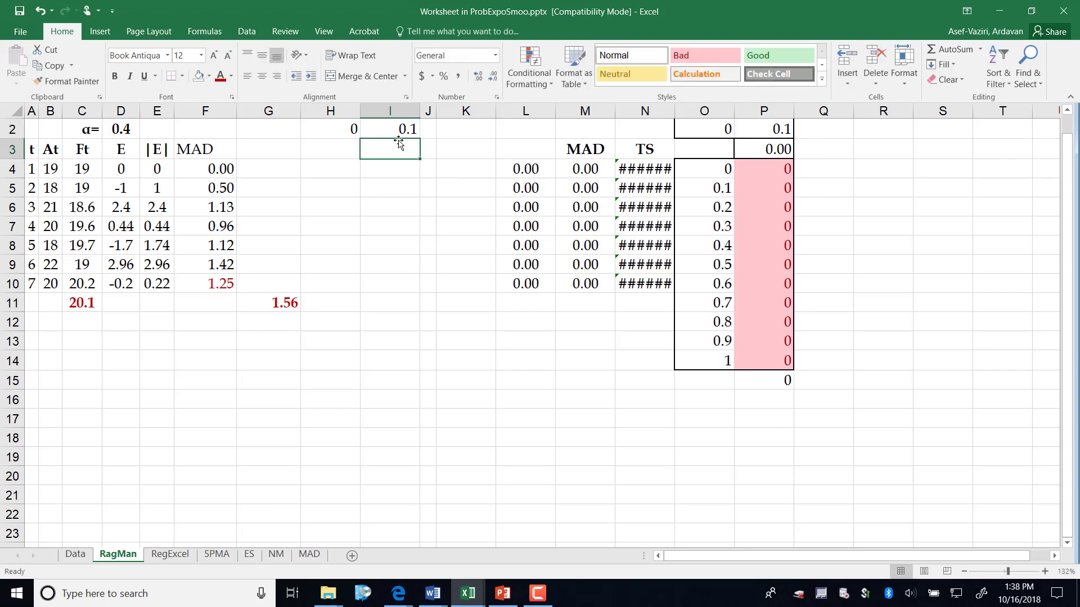
Link H4 to H2 and give H5 the formula =H4+$I$2, yielding 0.1
left_click(353, 163)
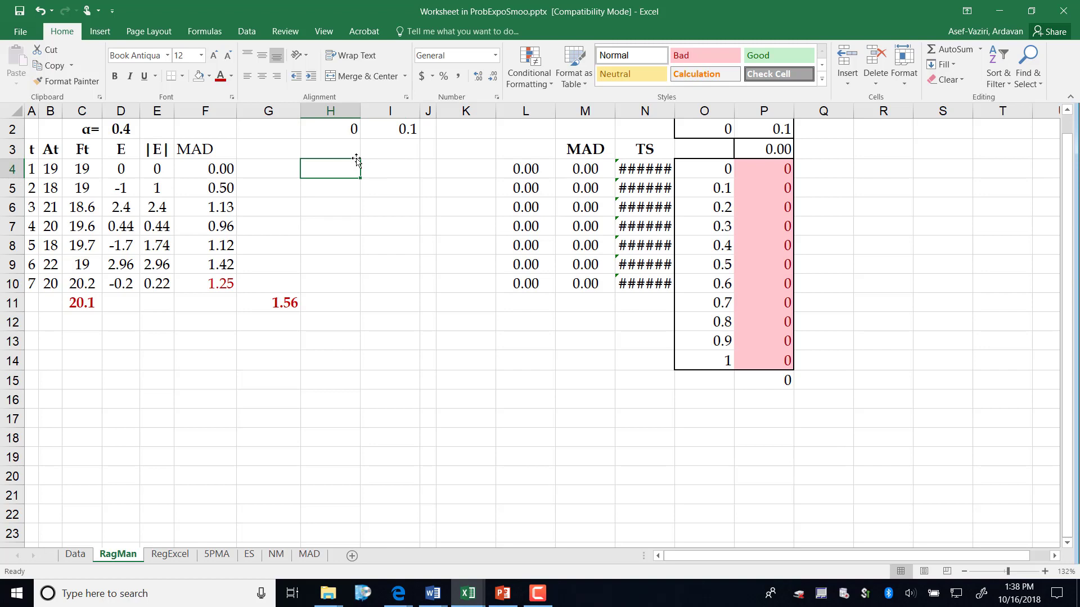
type("=")
left_click(351, 128)
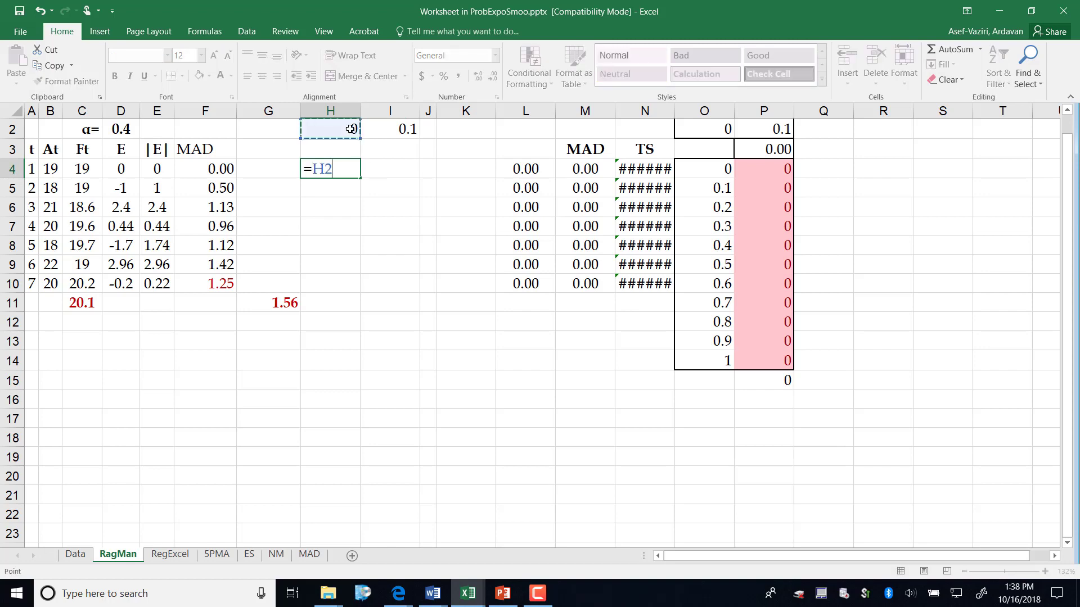
key("Return")
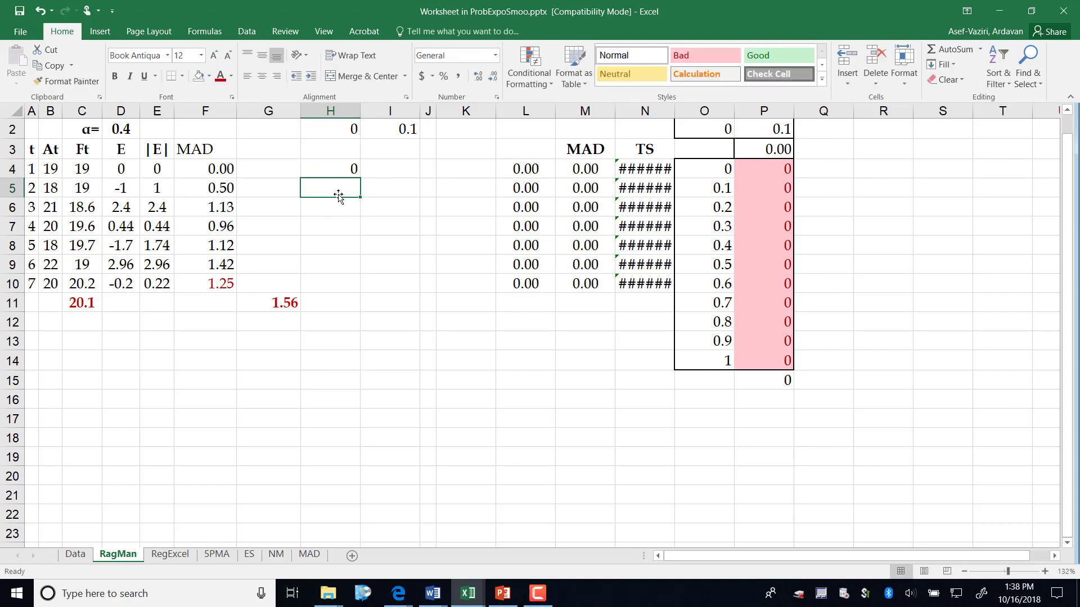
type("=")
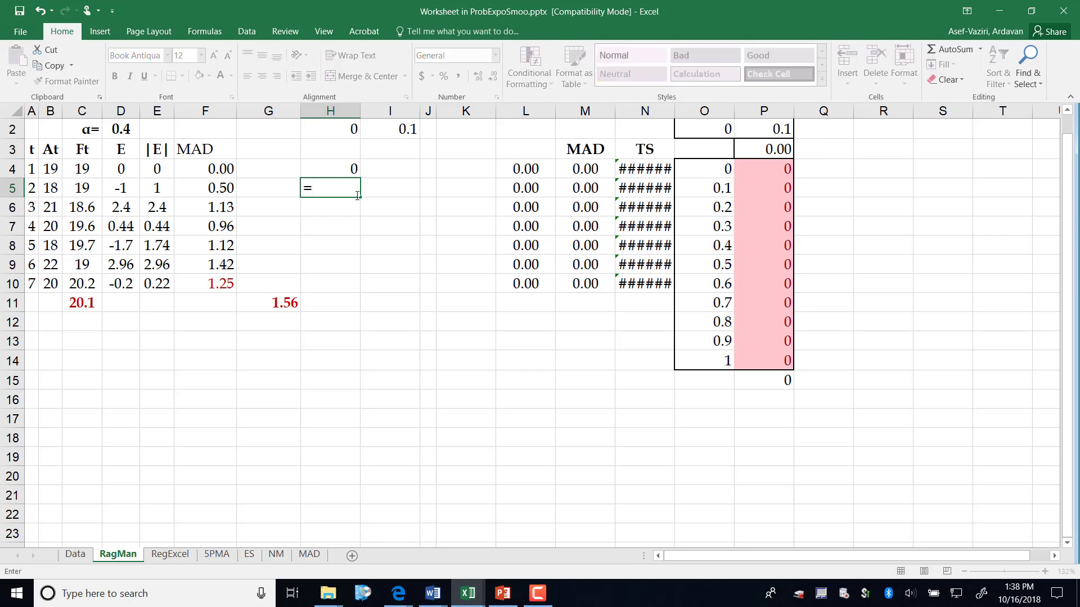
left_click(332, 167)
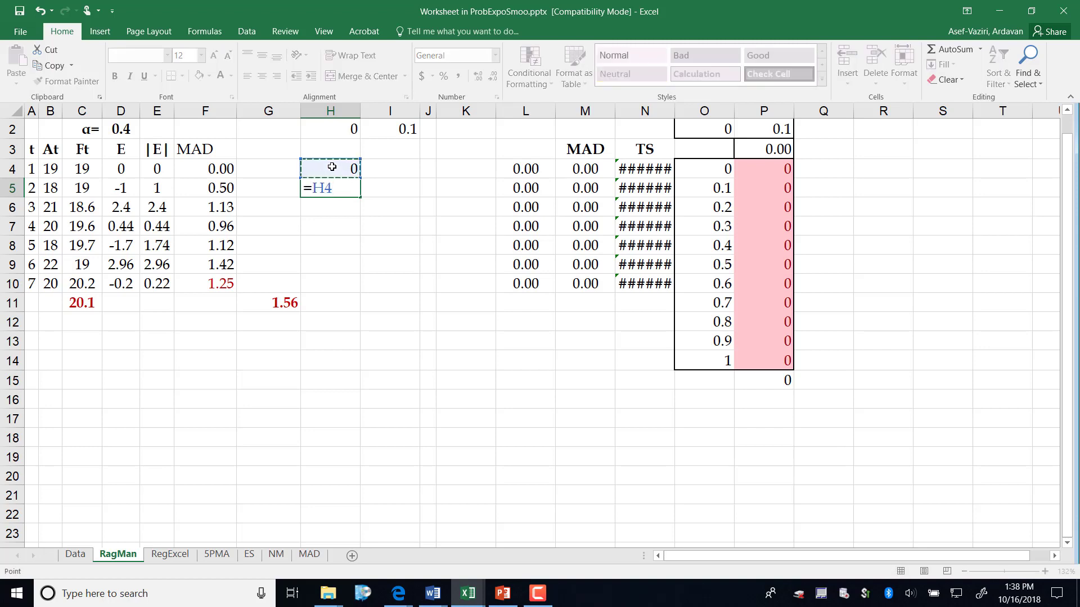
type("+")
left_click(404, 131)
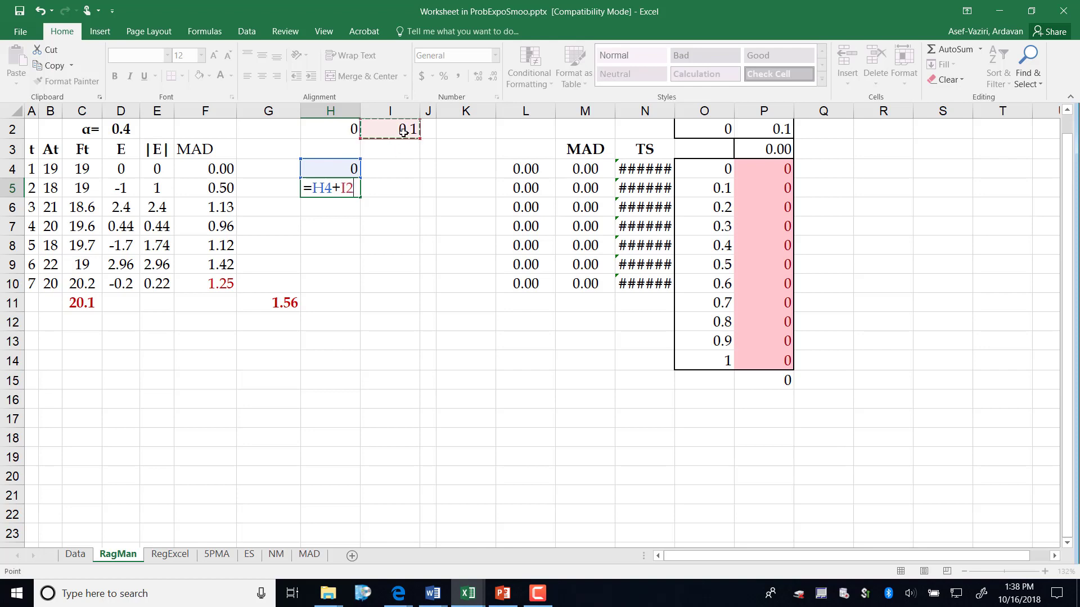
key("F4")
key("Return")
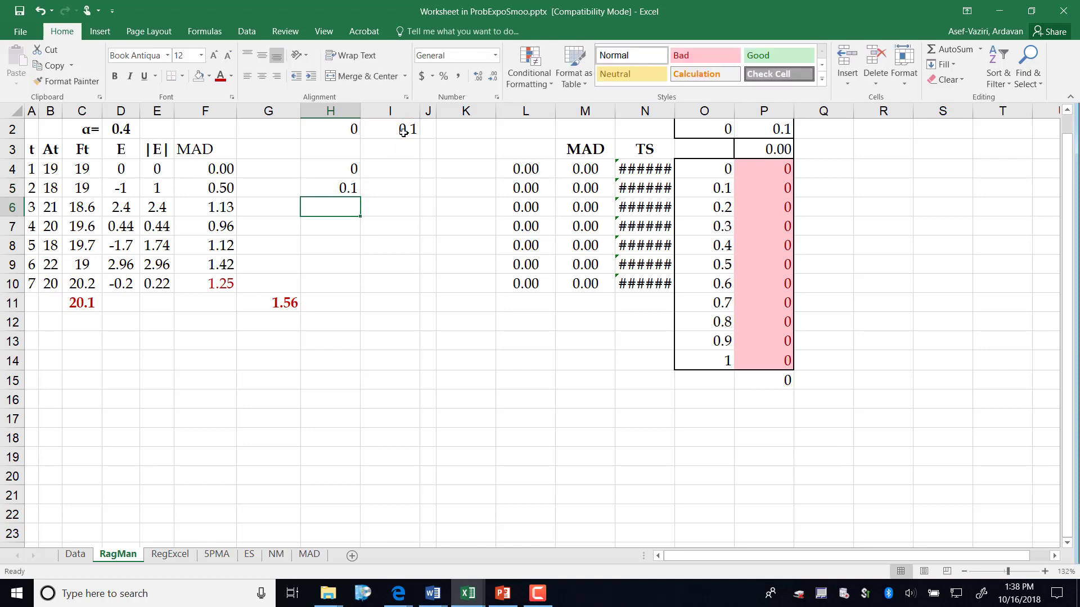
Fill the H5 formula down to H14 so alpha runs up to 1
left_click(349, 190)
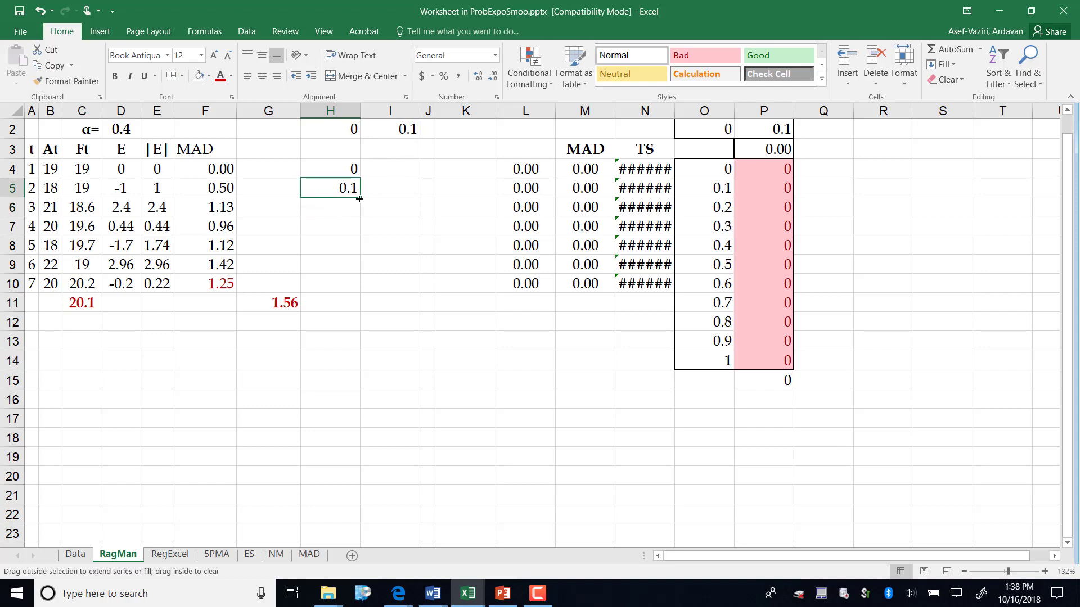
left_click_drag(359, 198, 364, 369)
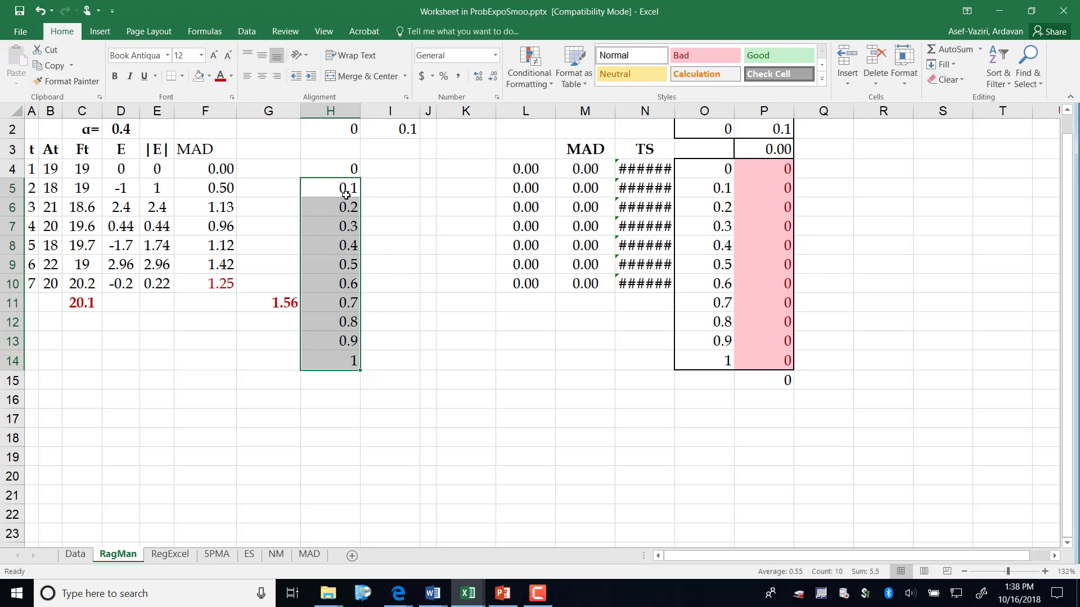
left_click(344, 194)
left_click(343, 358)
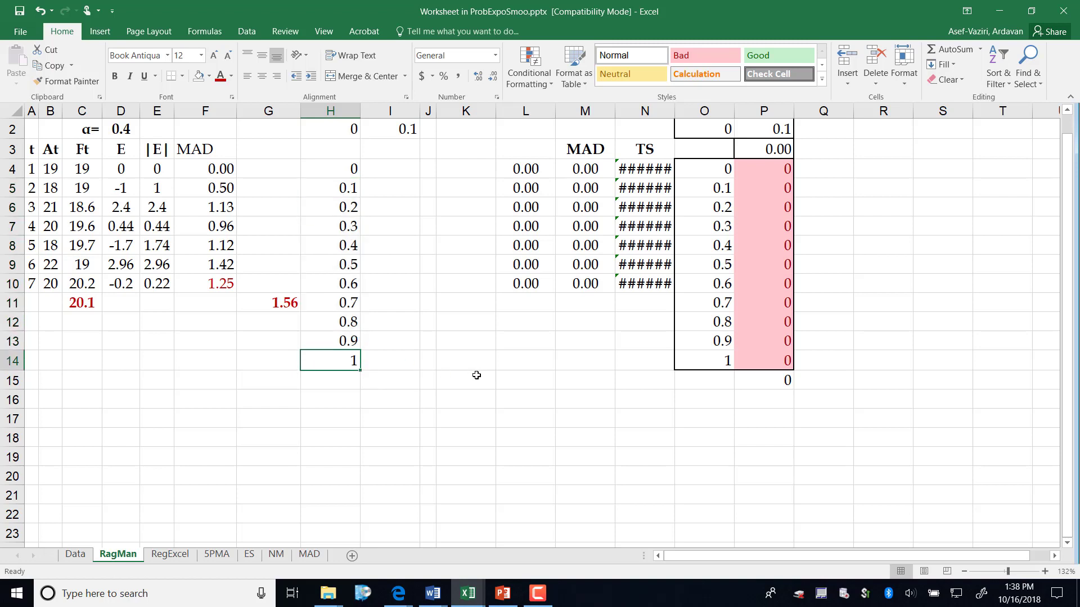
Enter =F10 in I3 so it shows the final MAD of 1.25
left_click(403, 152)
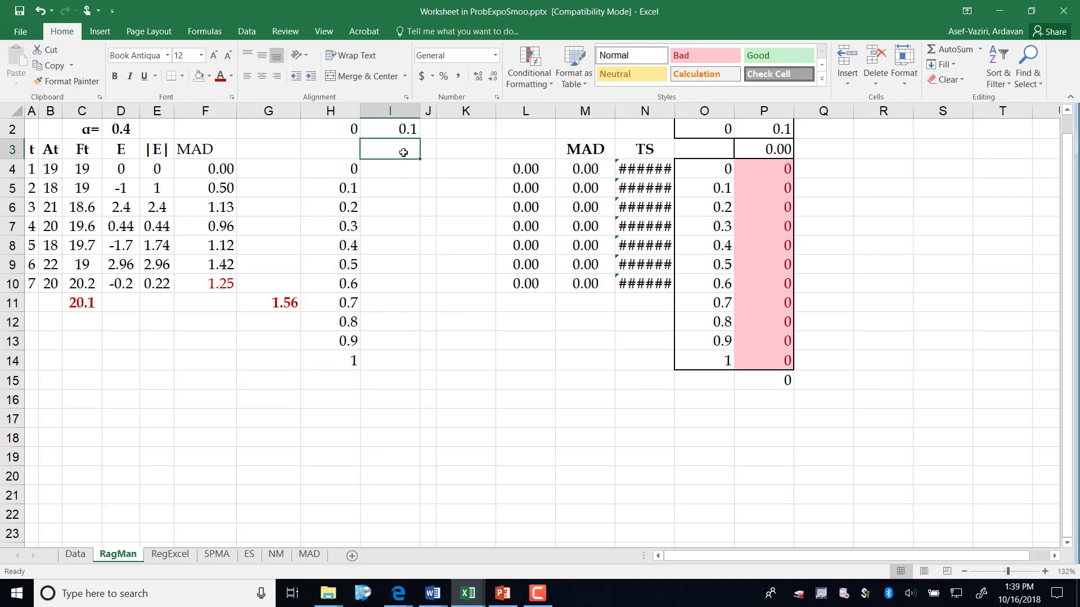
left_click(348, 167)
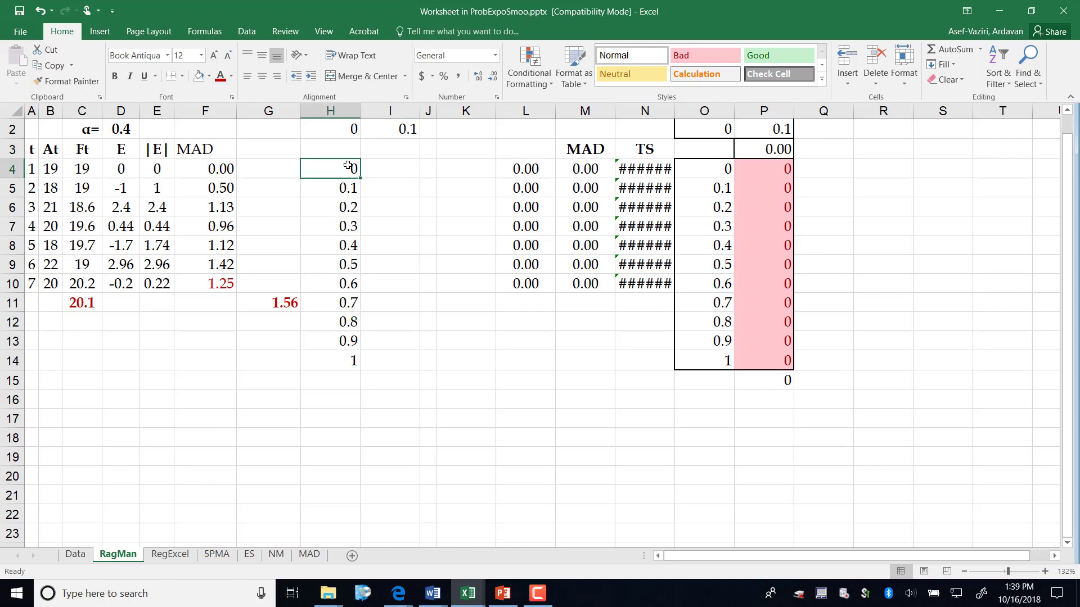
key("Up")
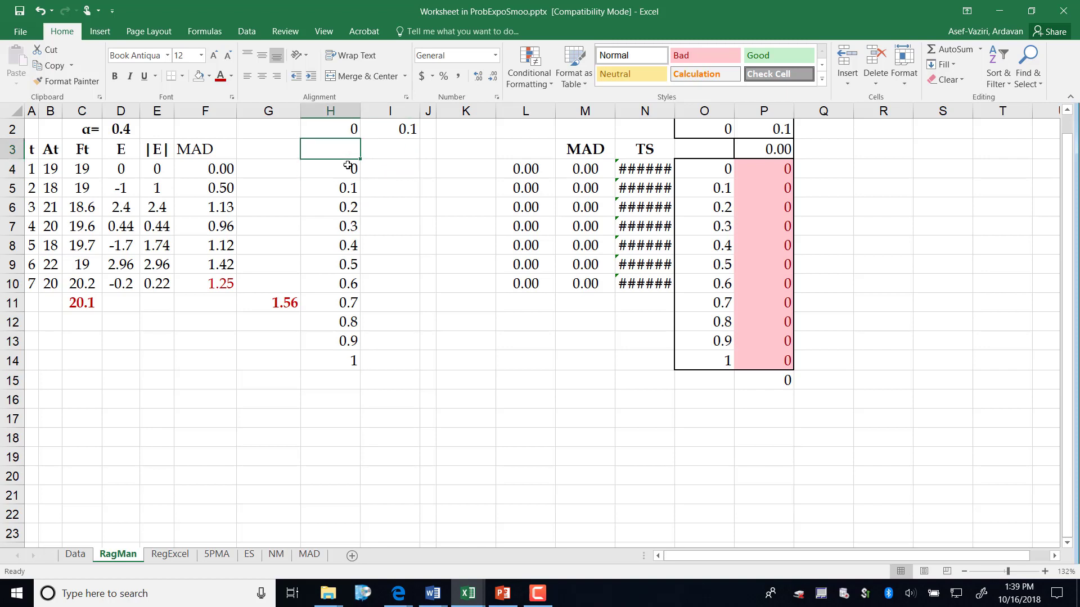
key("Right")
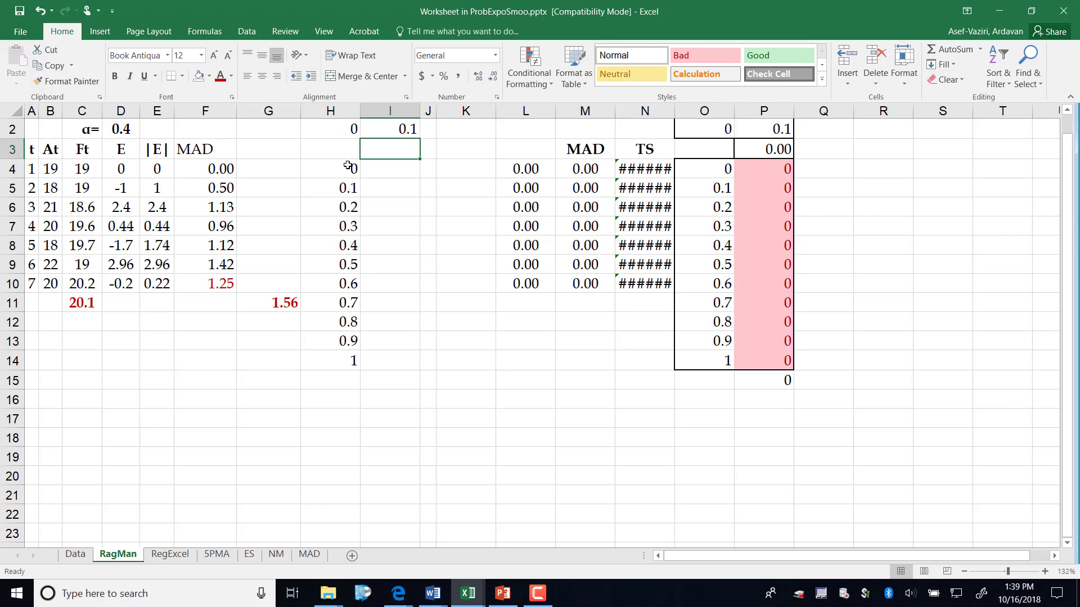
type("=")
left_click(274, 301)
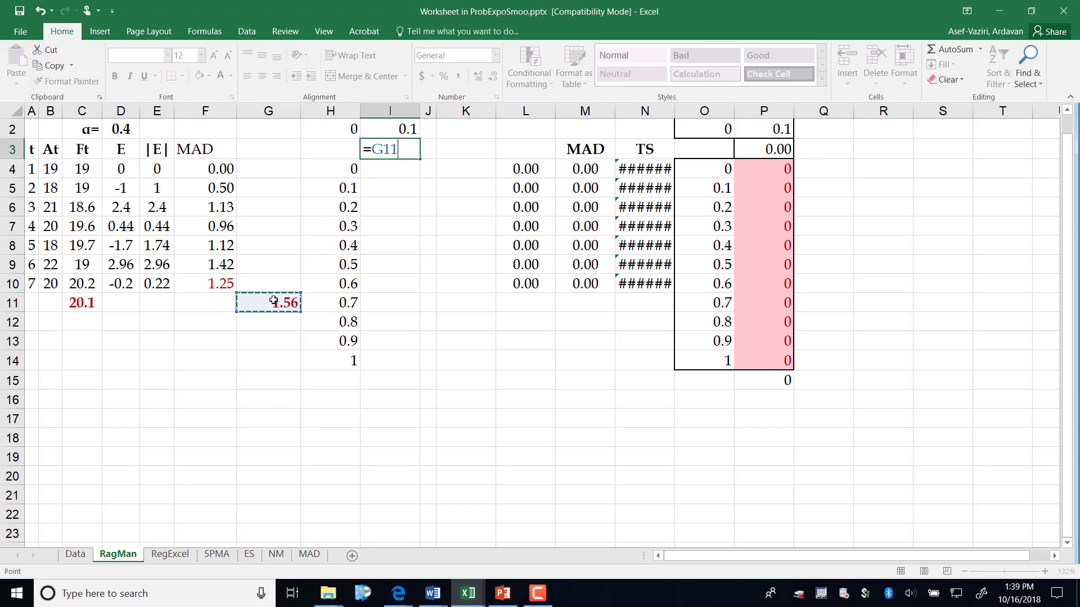
left_click(222, 282)
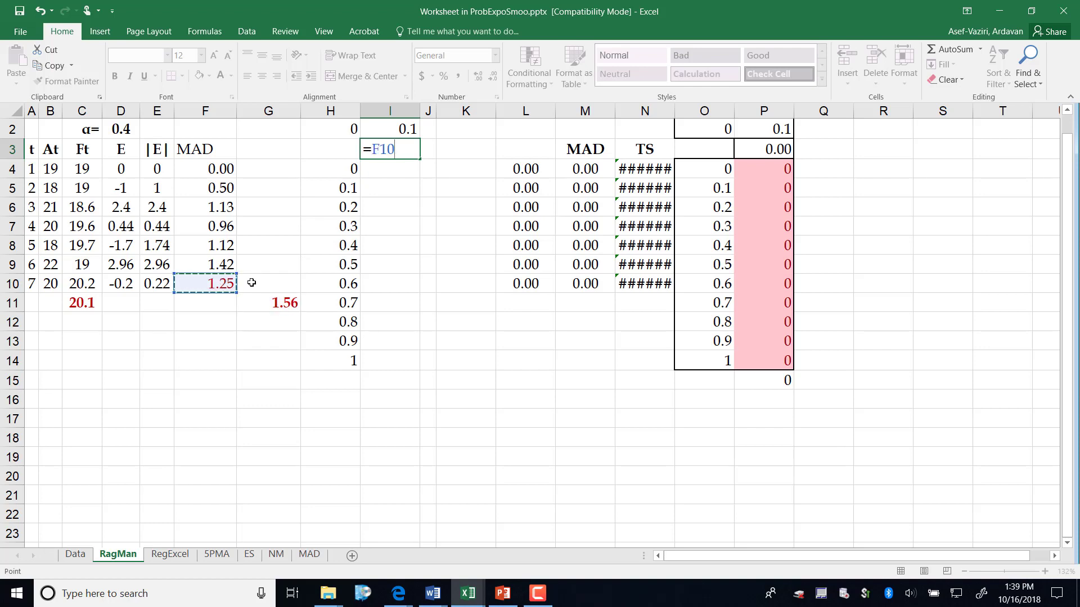
key("BackSpace")
key("BackSpace")
key("BackSpace")
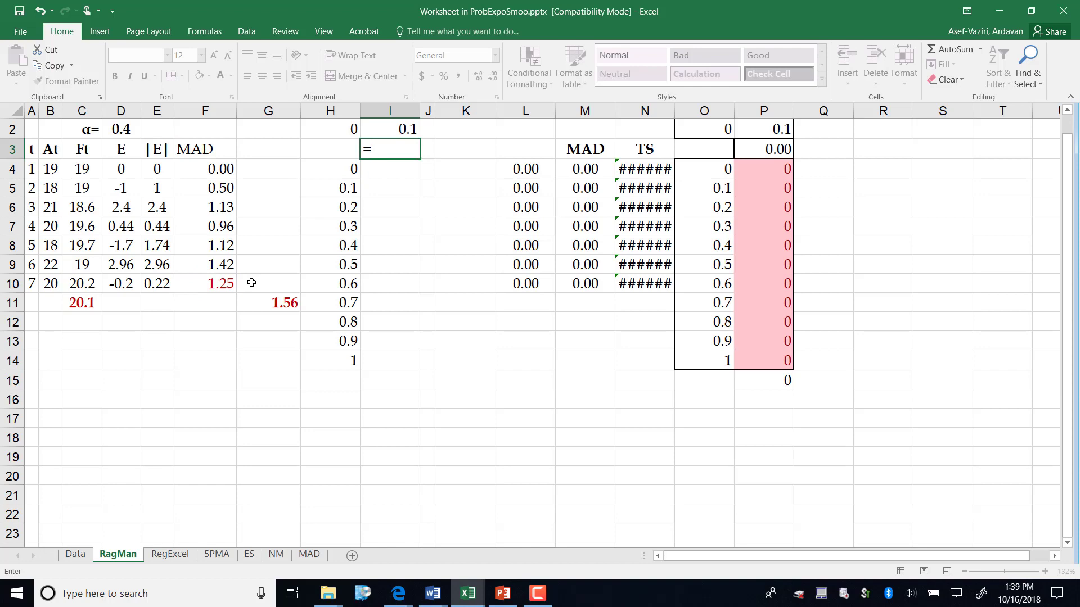
left_click(213, 284)
key("ctrl+Return")
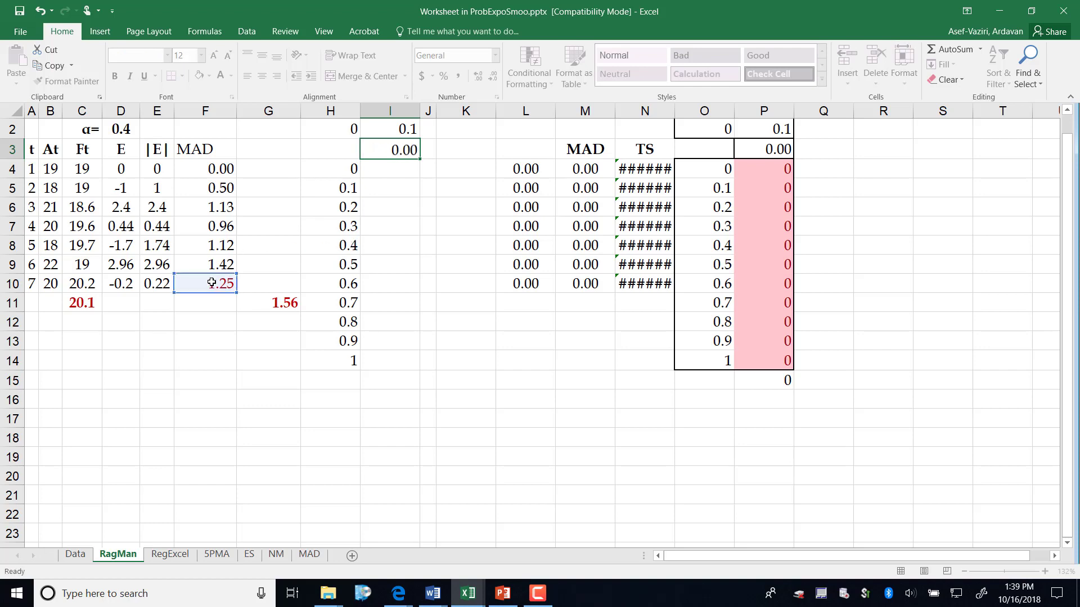
Frame the alpha-and-results block H4:I14 with a thick outside border
left_click_drag(331, 153, 394, 209)
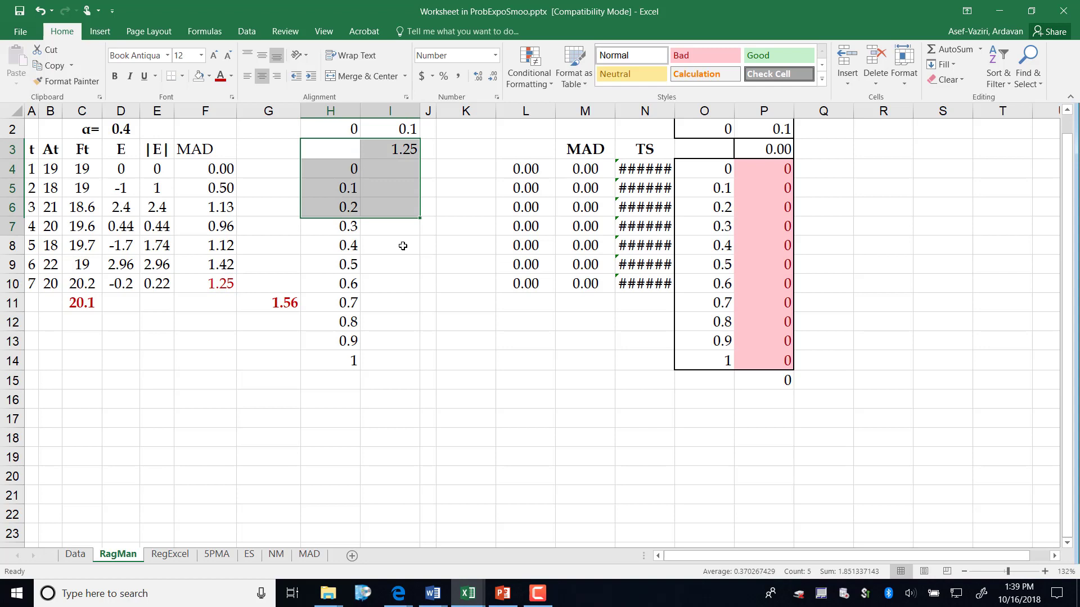
left_click_drag(403, 246, 398, 360)
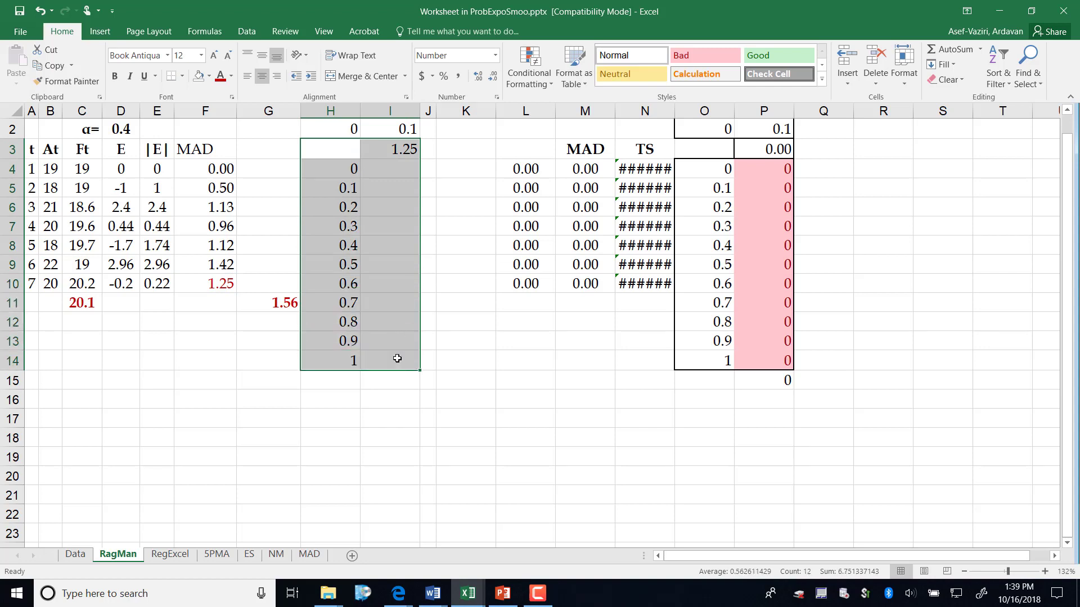
left_click(311, 189)
left_click_drag(319, 167, 393, 358)
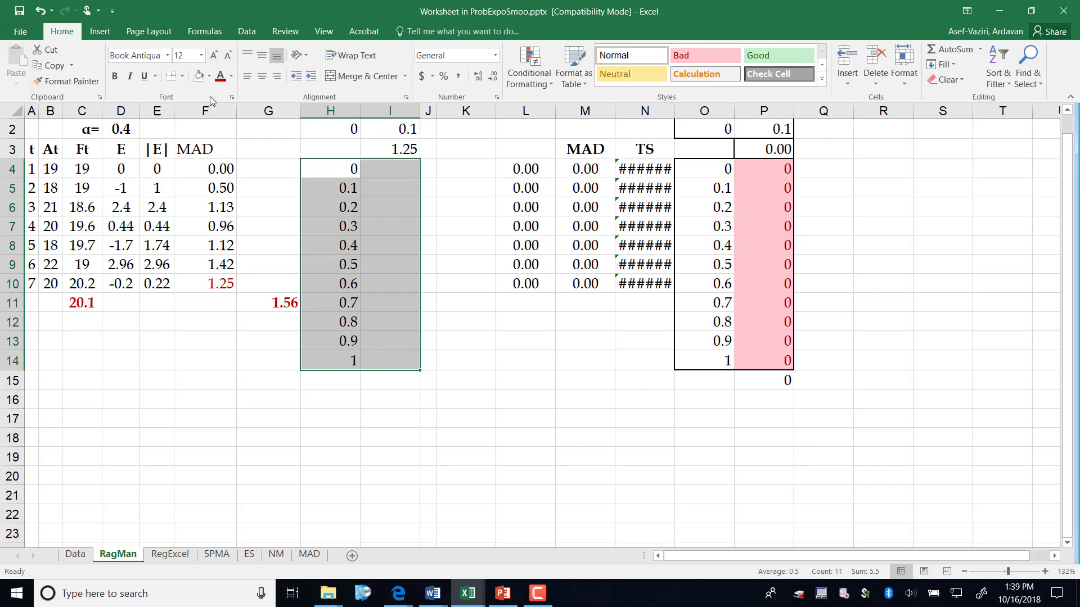
left_click(182, 78)
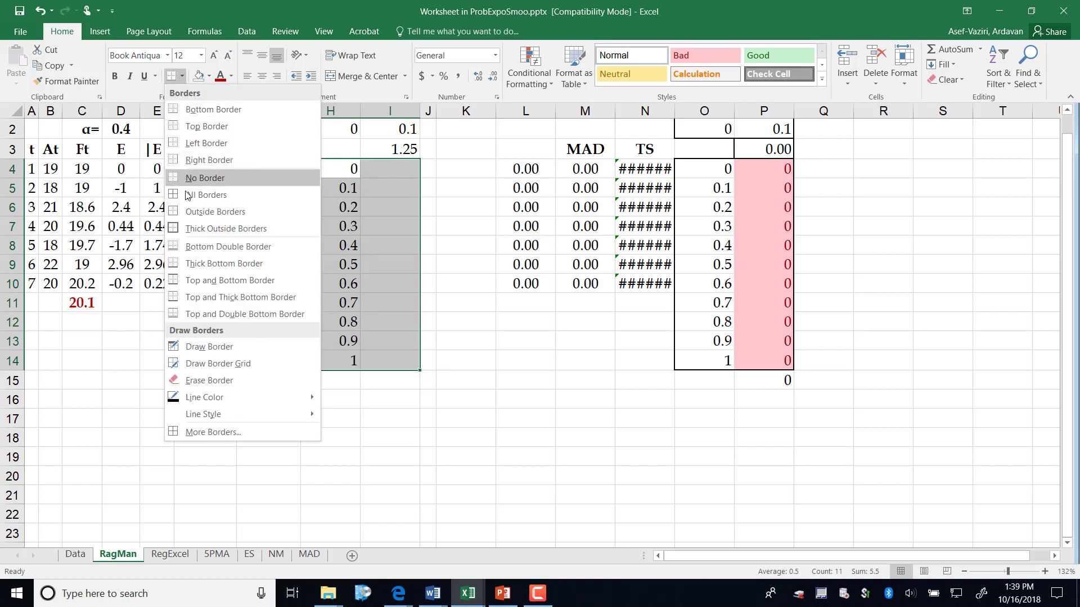
left_click(214, 231)
left_click(477, 378)
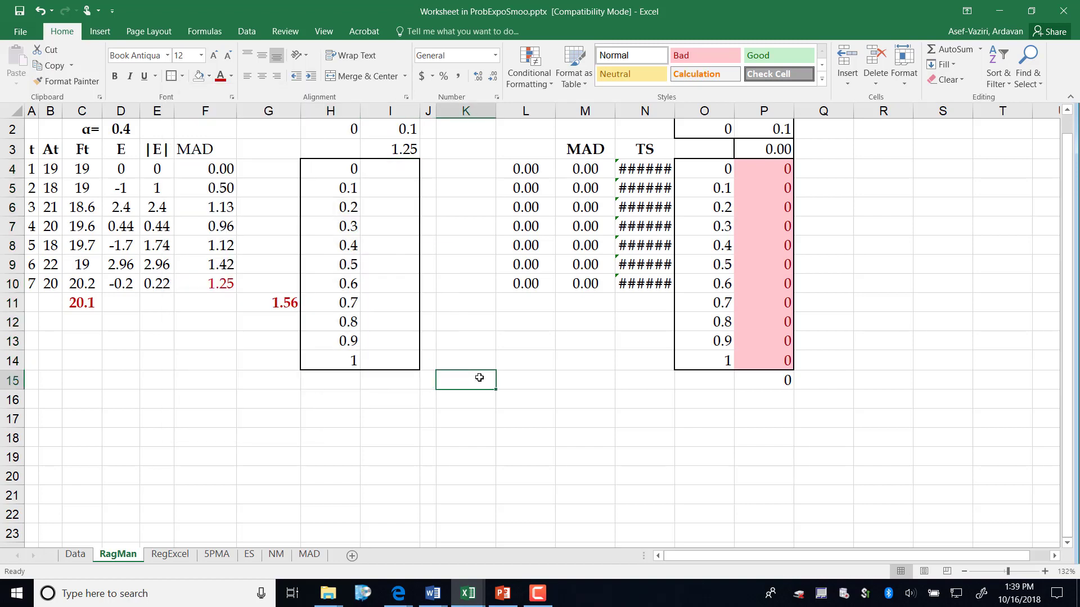
left_click_drag(323, 149, 395, 356)
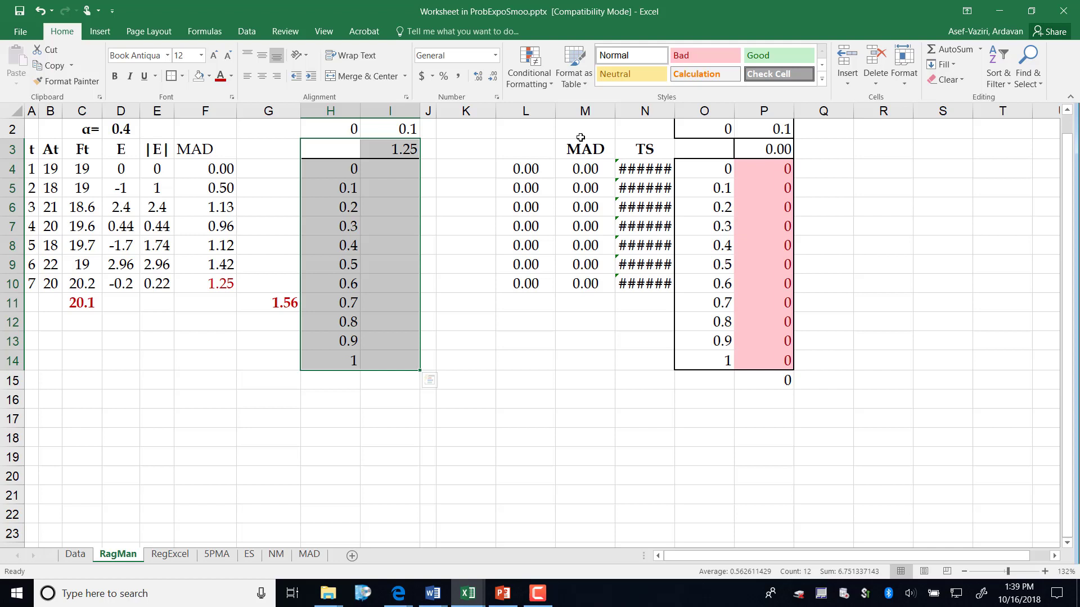
Create a one-variable data table on H3:I14 with column input cell $D$2
left_click(258, 31)
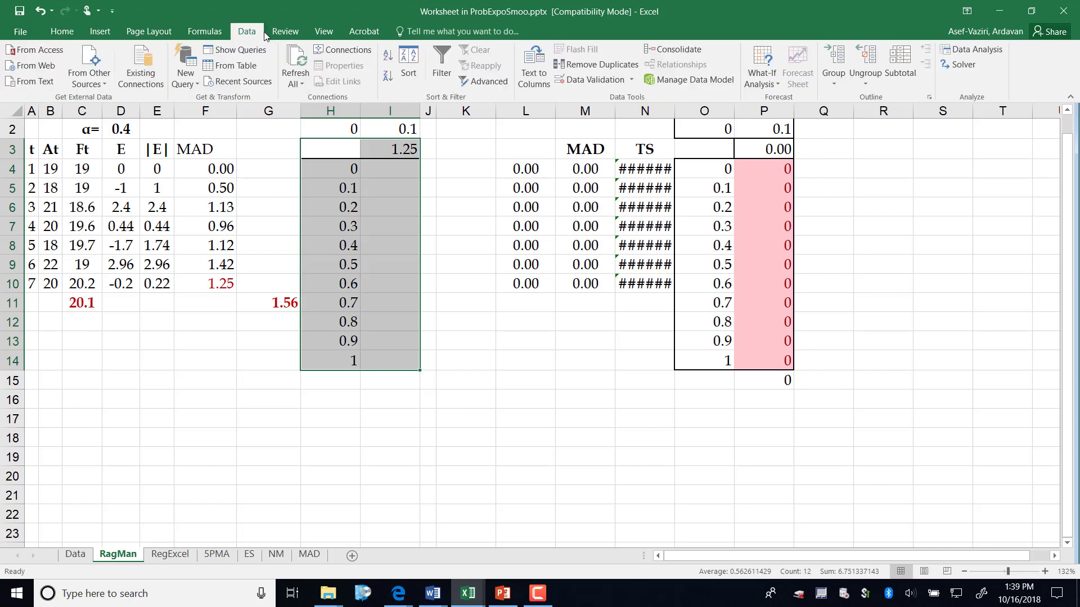
left_click(780, 83)
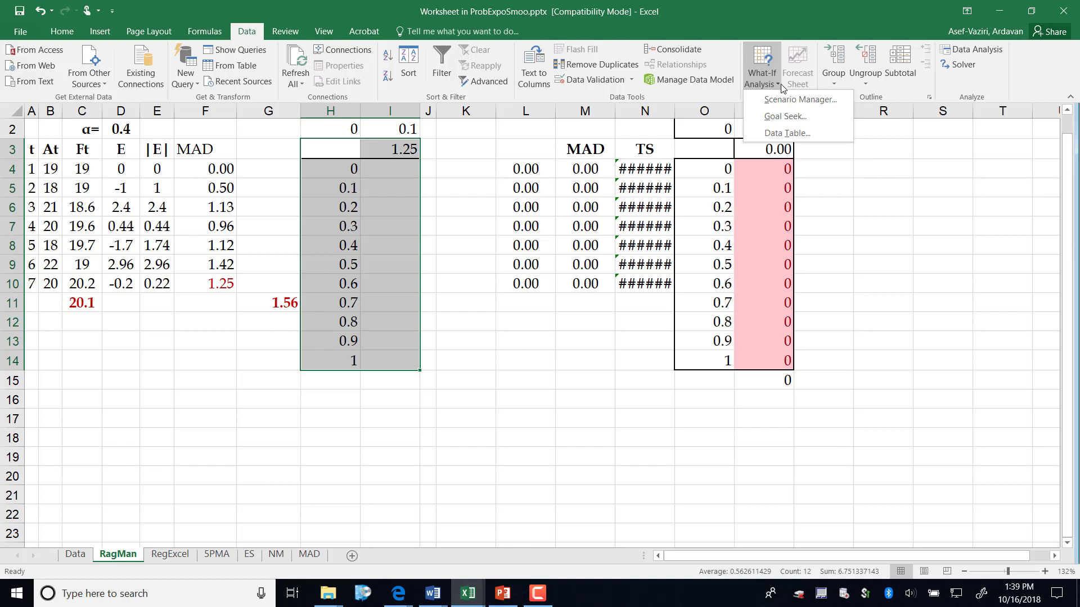
left_click(785, 133)
left_click_drag(636, 243, 735, 187)
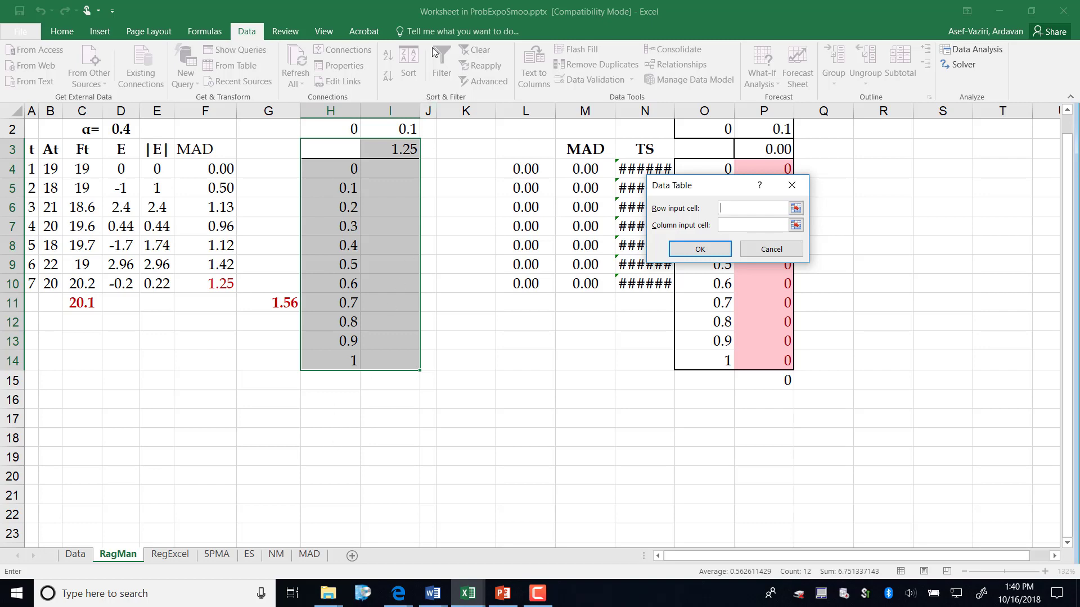
left_click(431, 31)
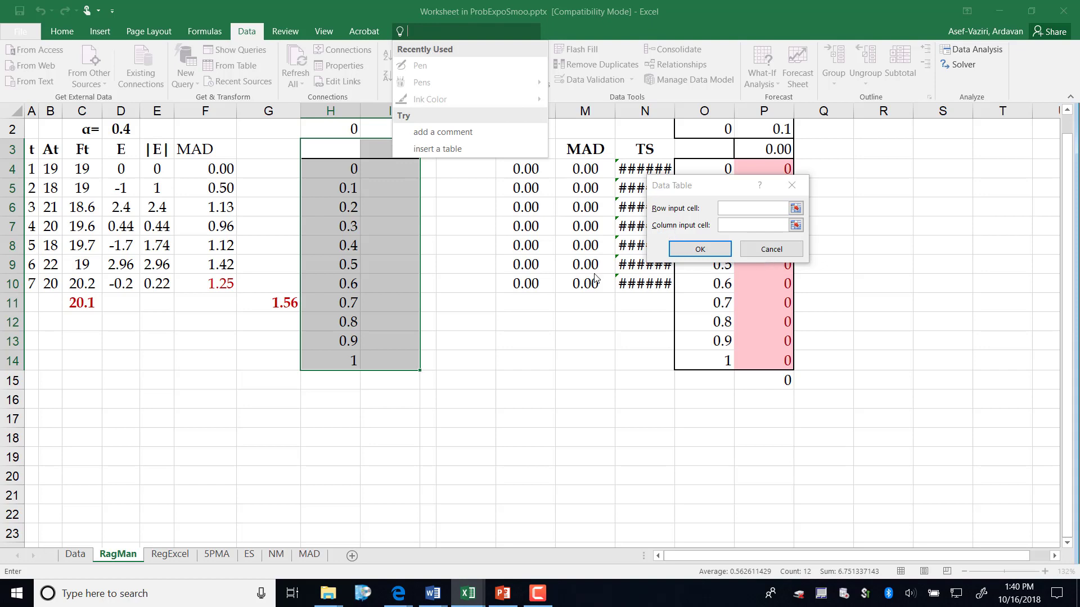
left_click(472, 287)
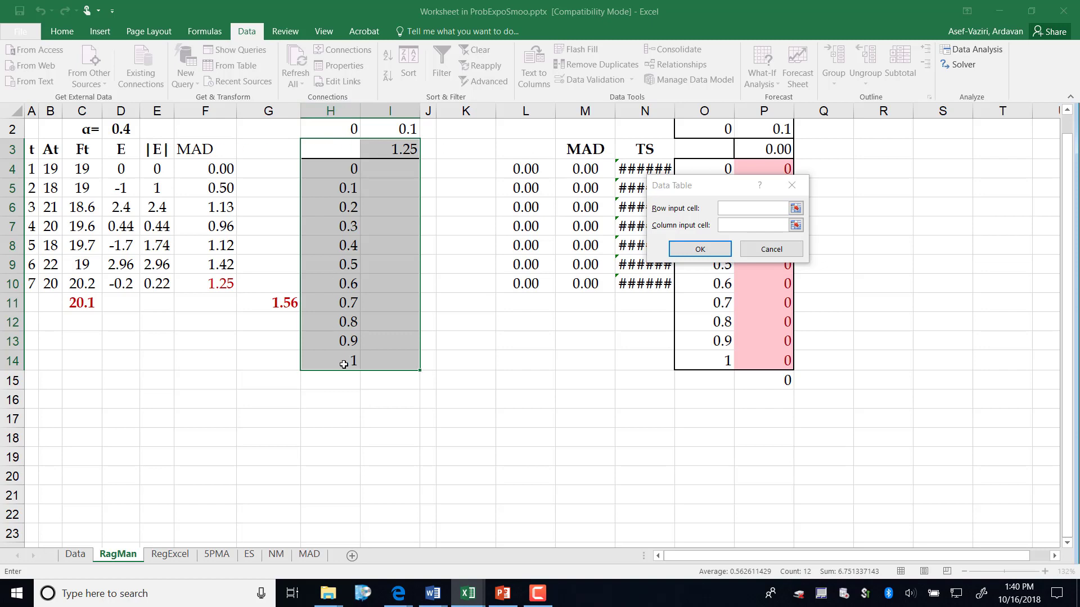
left_click(729, 225)
left_click(730, 226)
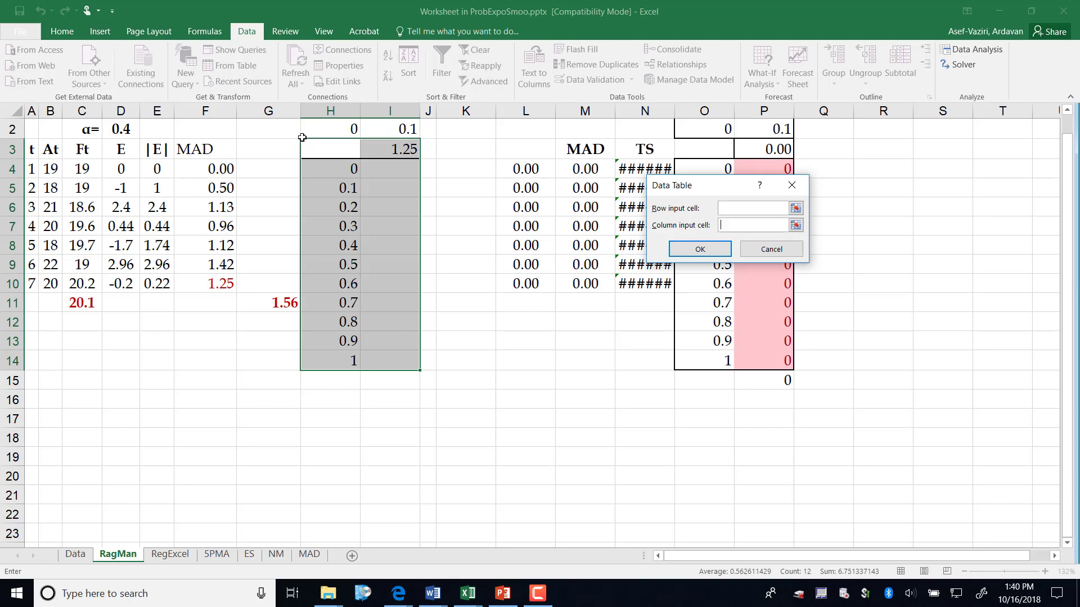
left_click(119, 131)
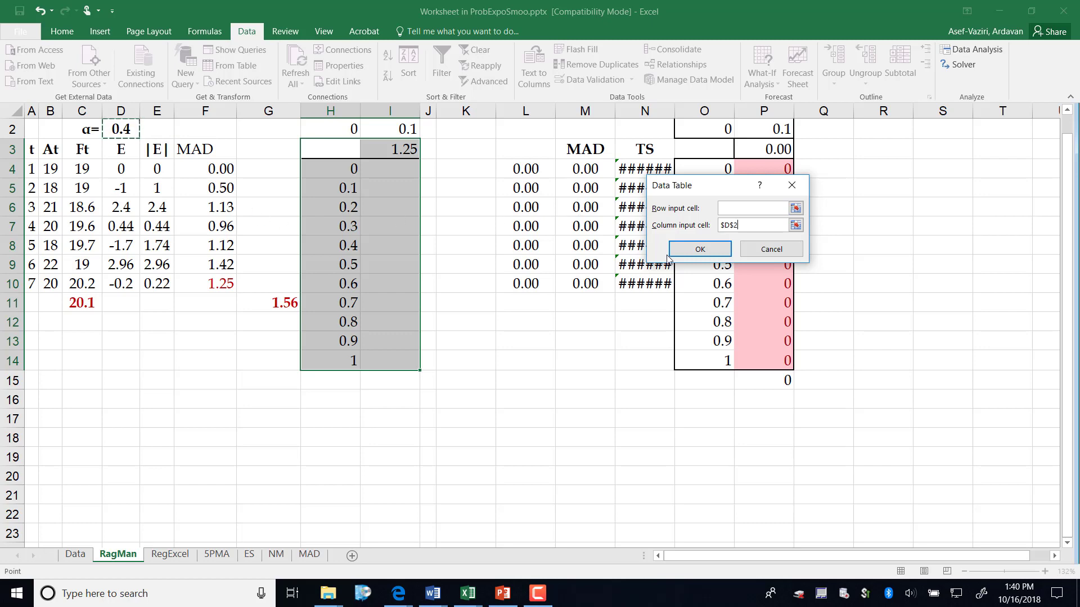
left_click(701, 250)
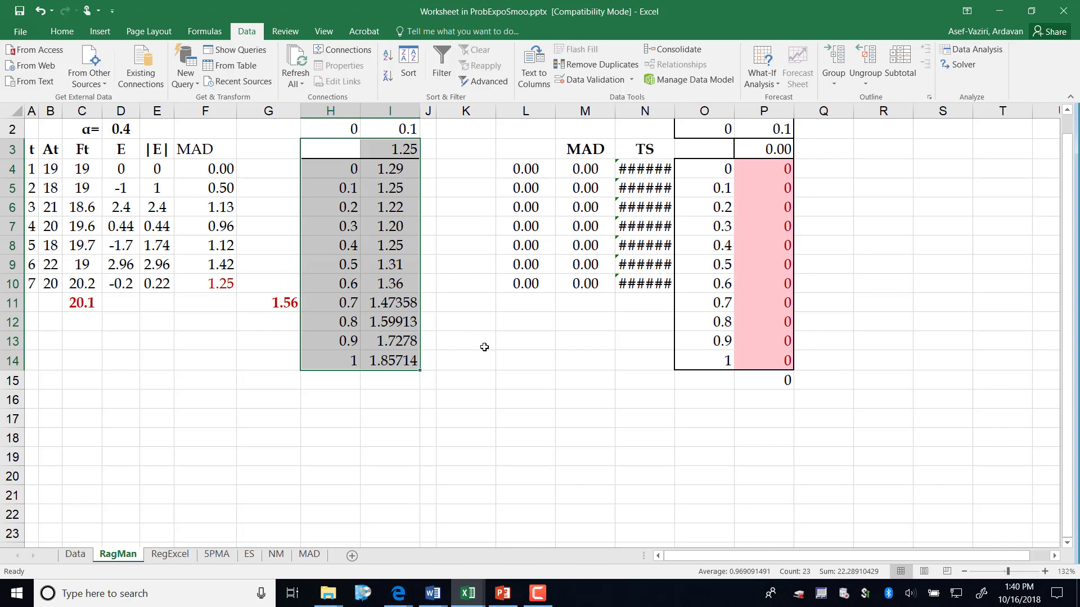
Enter =MIN(I4:I14) in I16 to show the lowest MAD, 1.20
left_click(383, 396)
type("=min(")
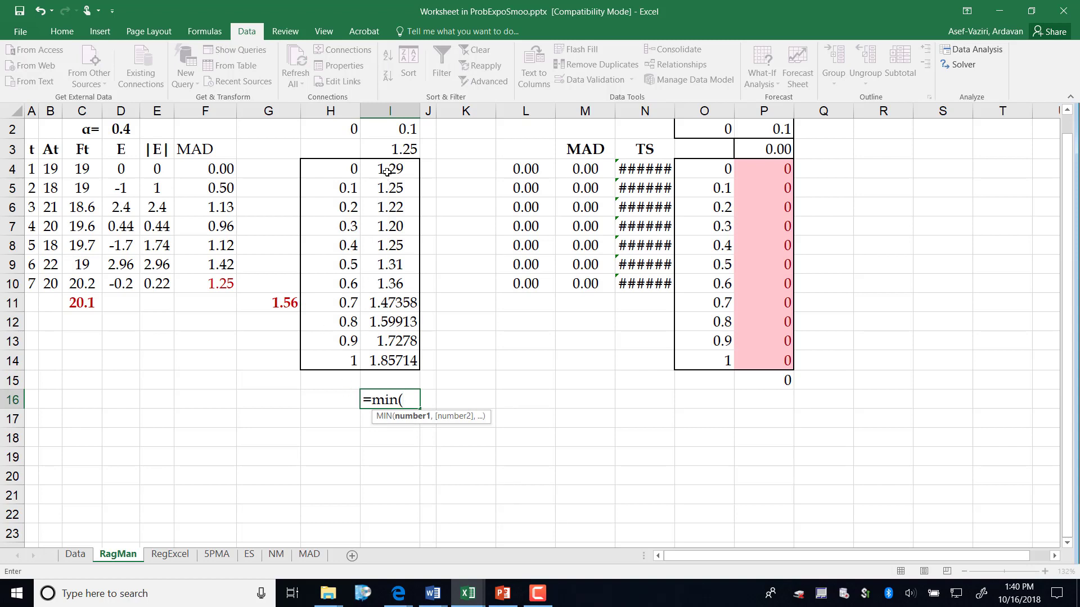
left_click_drag(387, 172, 382, 346)
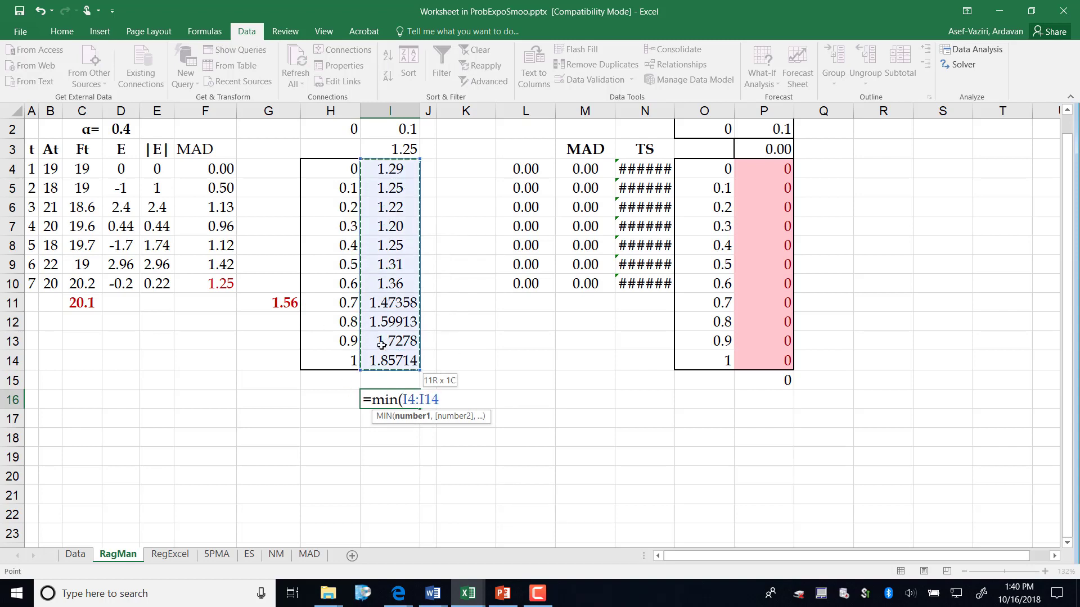
type(")")
key("Return")
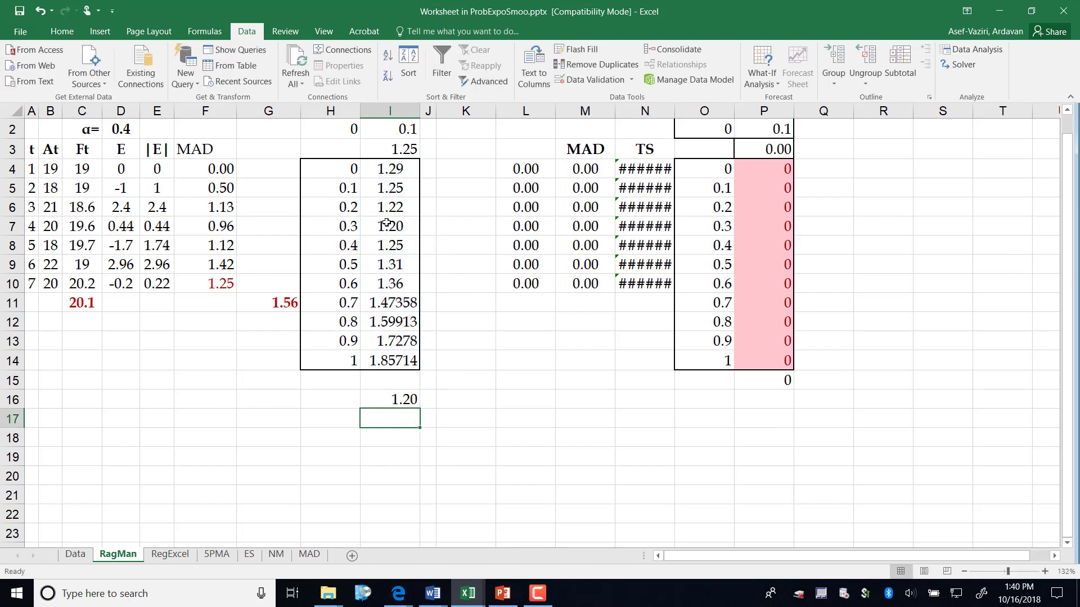
left_click_drag(391, 168, 391, 360)
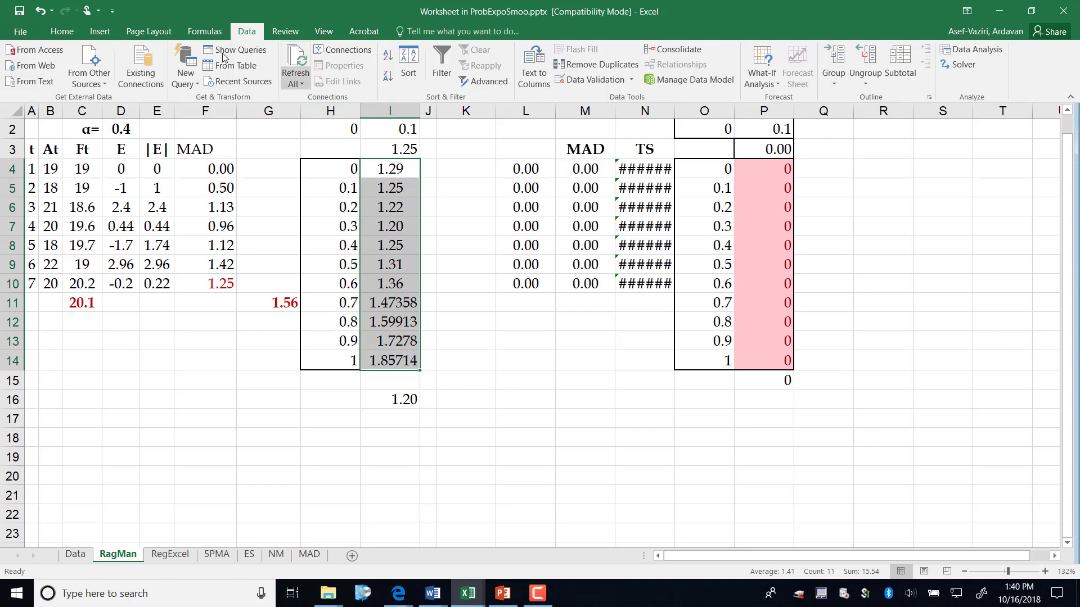
Add an Equal To conditional format shading the MAD equal to $I$16 light red
left_click(61, 31)
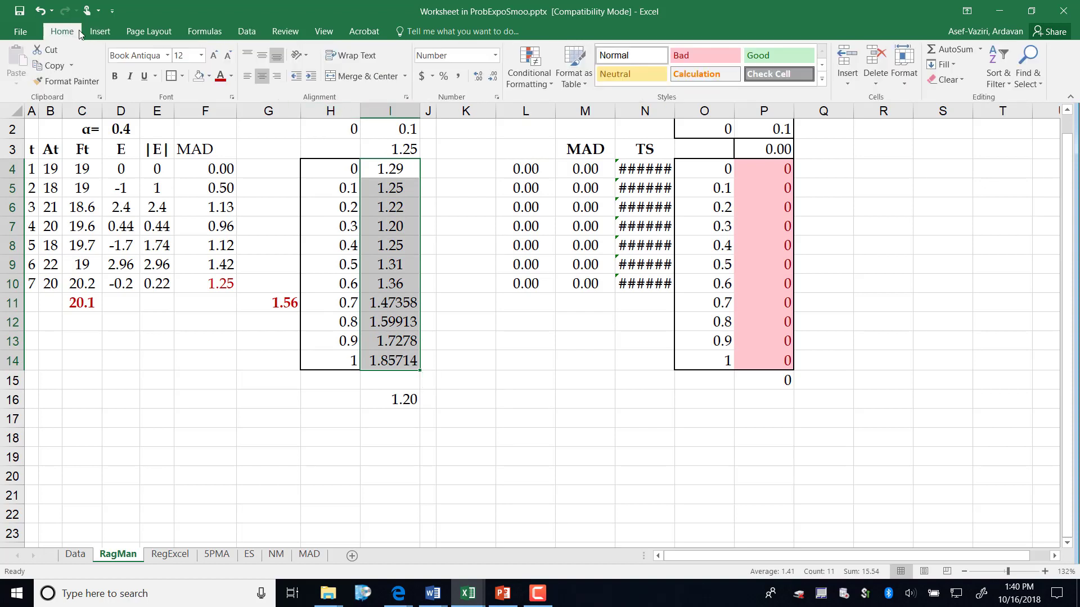
left_click(526, 91)
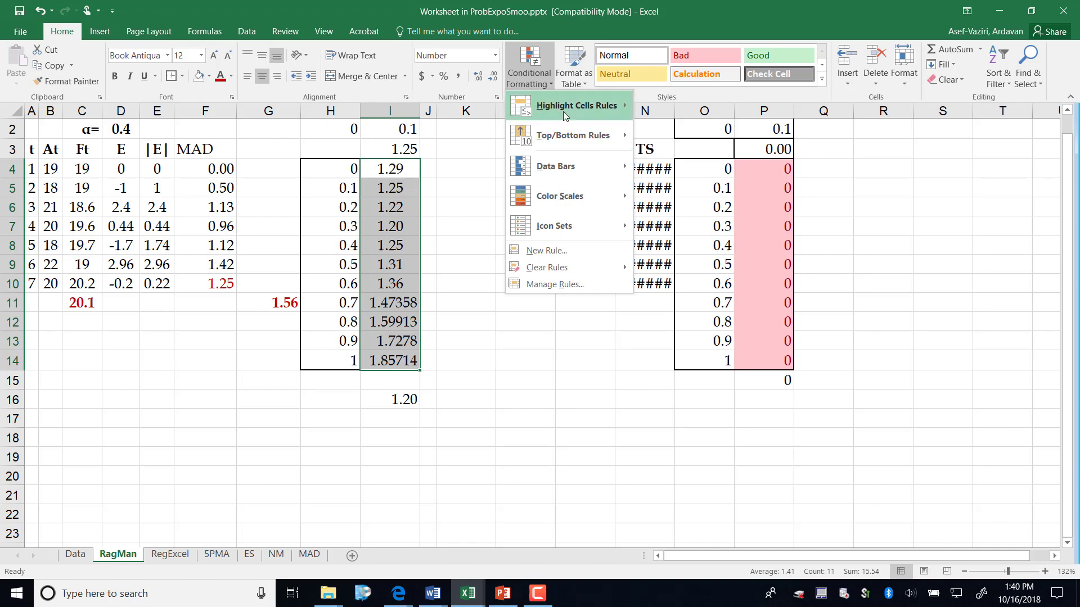
mouse_move(562, 111)
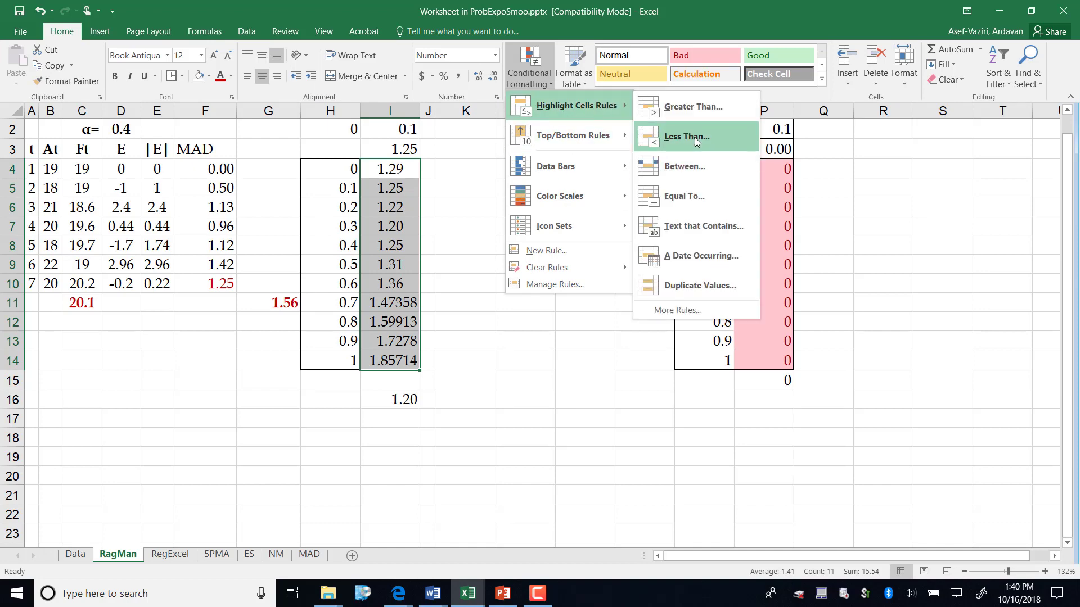
left_click(700, 194)
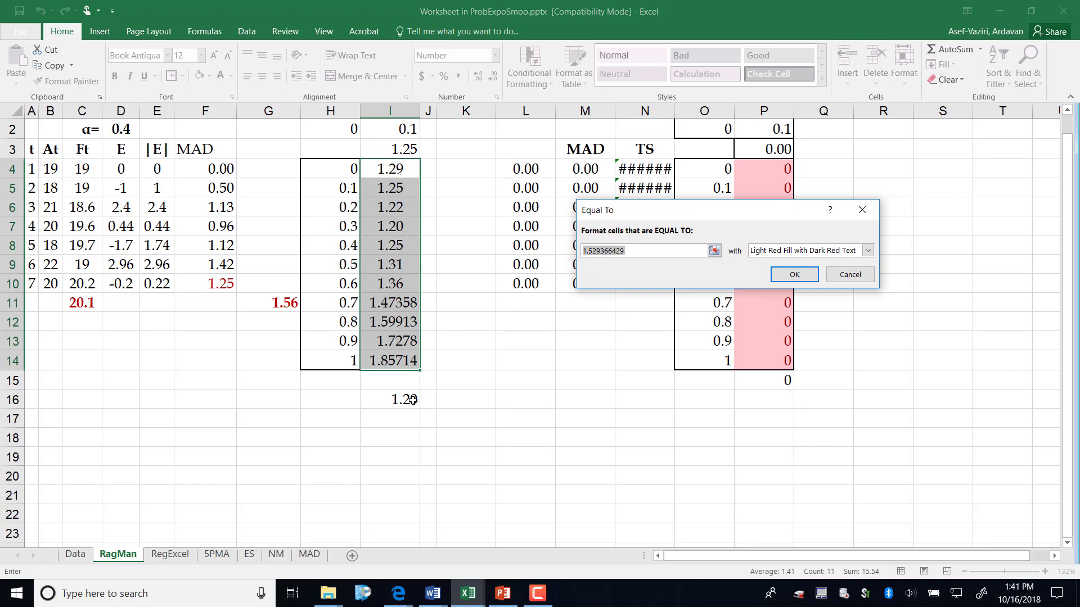
left_click(640, 249)
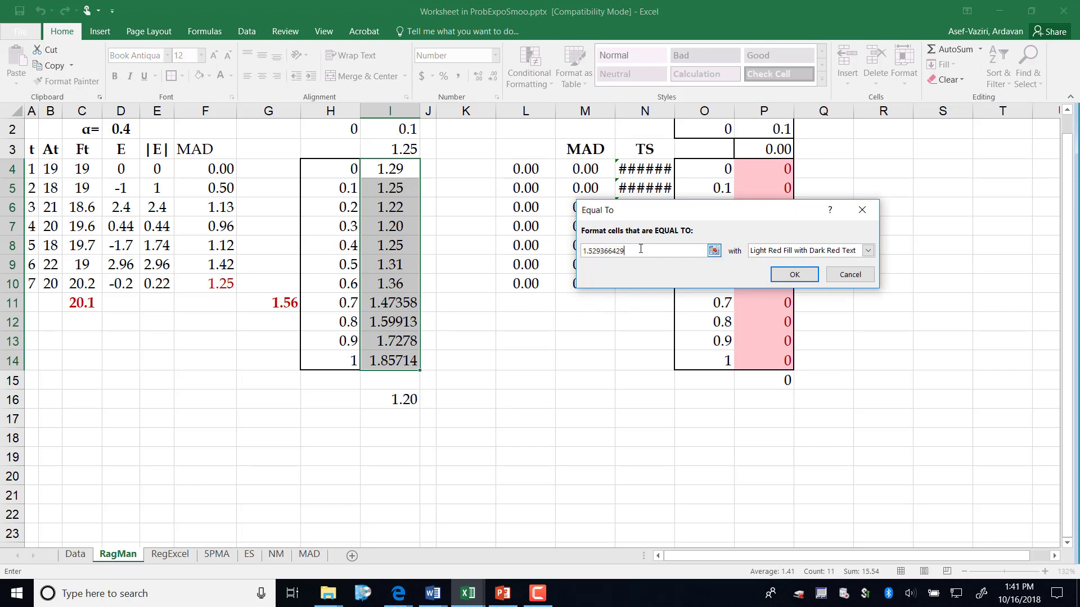
key("BackSpace")
key("BackSpace")
key("BackSpace")
key("BackSpace")
key("BackSpace")
key("BackSpace")
key("BackSpace")
key("BackSpace")
key("BackSpace")
key("BackSpace")
key("BackSpace")
left_click(388, 398)
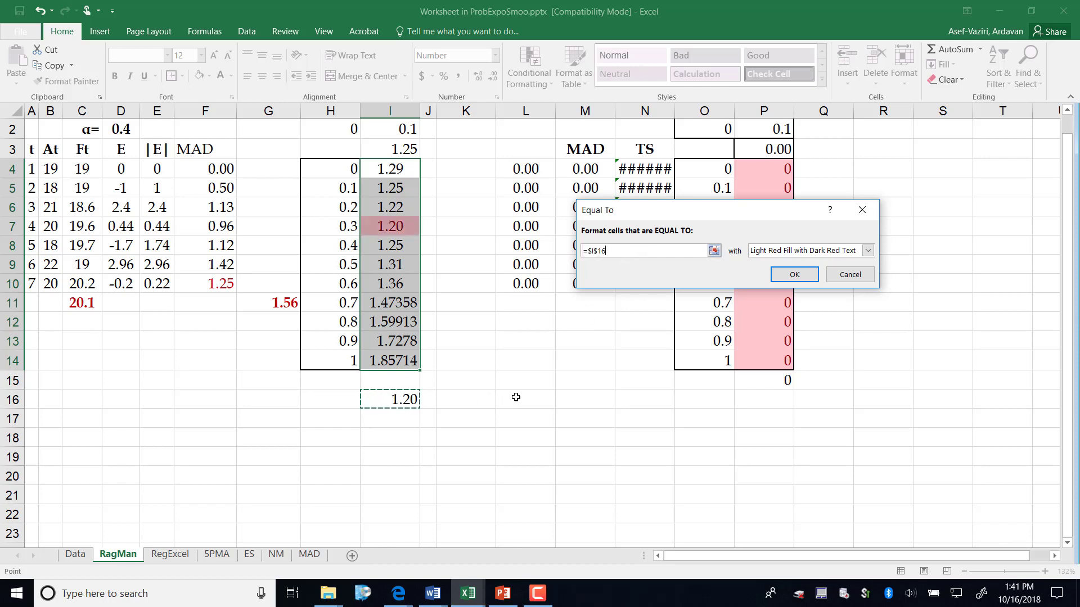
left_click(794, 274)
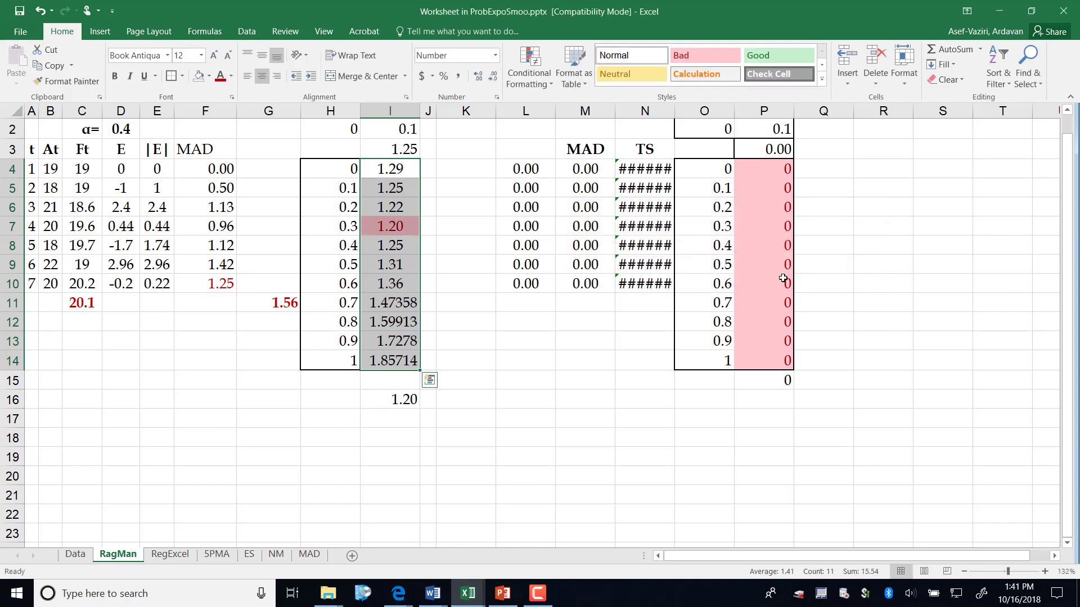
Select columns L through P for deletion
left_click(578, 423)
left_click(389, 226)
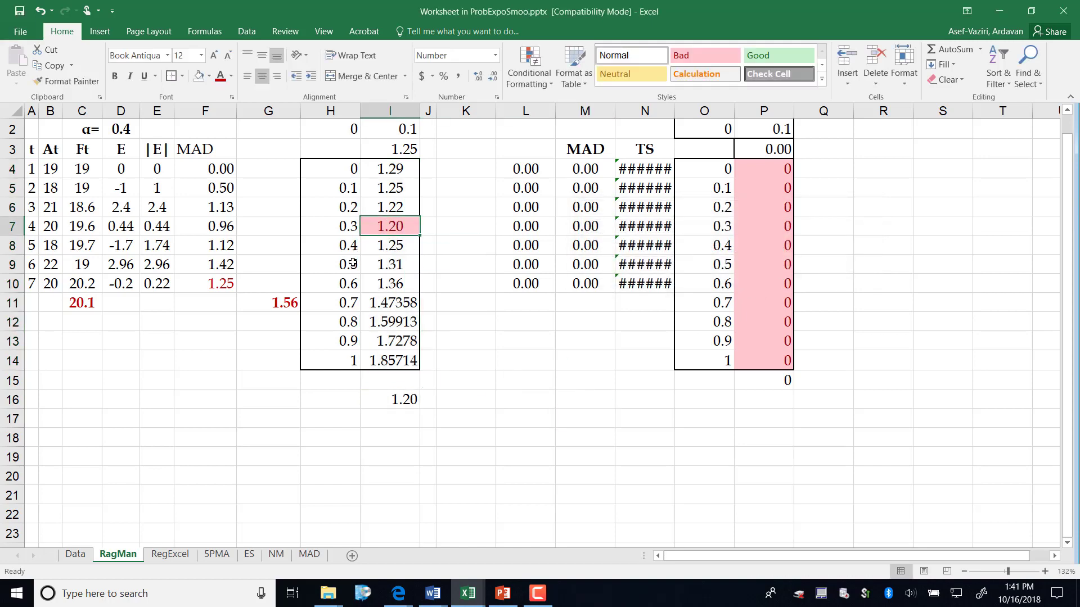
left_click_drag(525, 111, 759, 115)
right_click(758, 113)
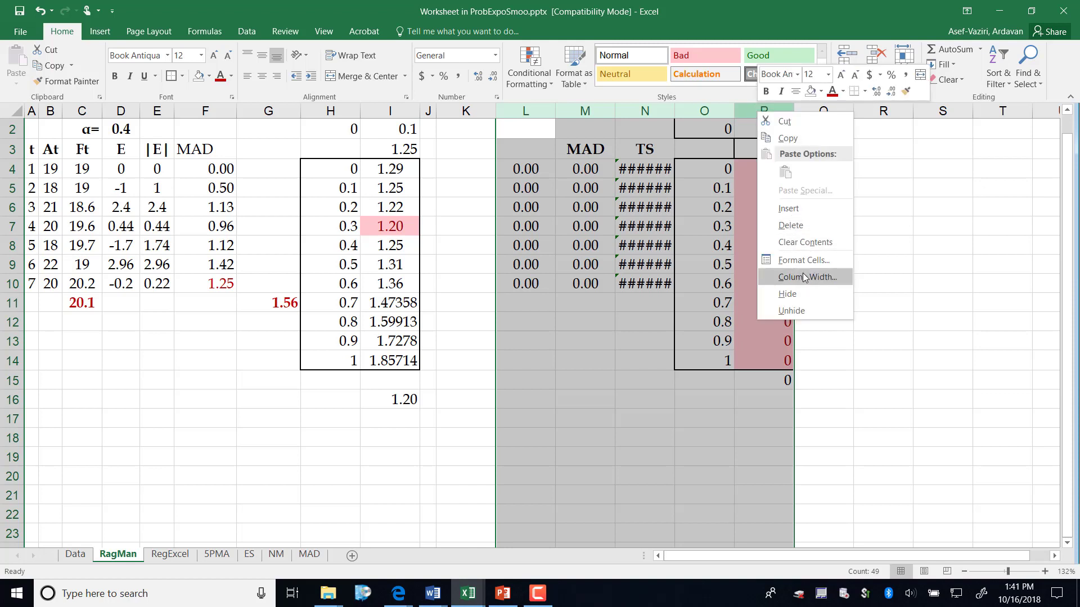
Delete columns L through P and review alpha 0.3 beside its minimum MAD
left_click(790, 225)
left_click(688, 416)
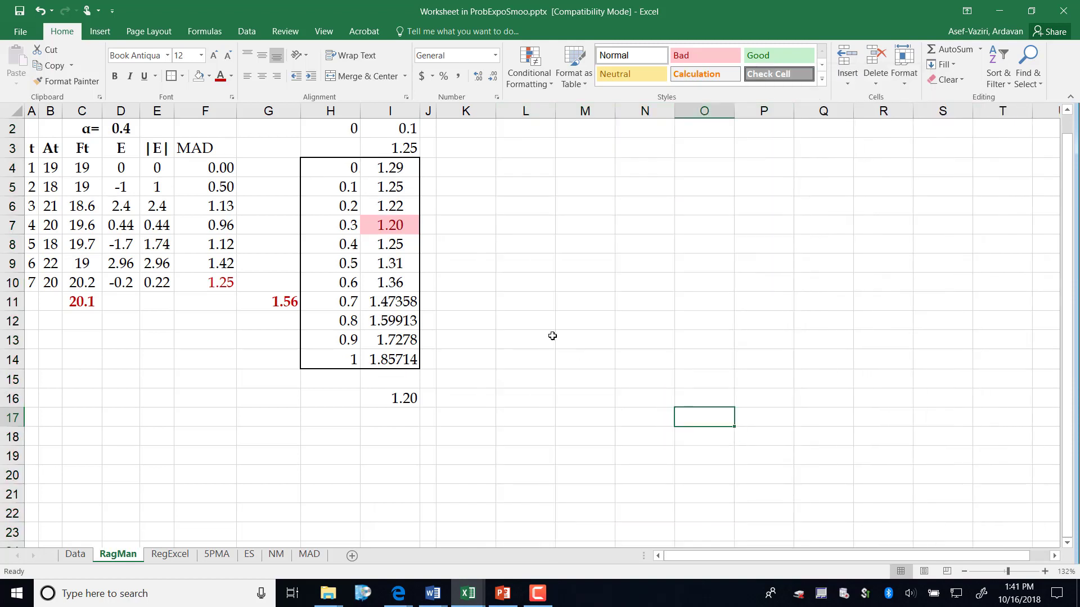
left_click(348, 230)
left_click(473, 230)
left_click(356, 232)
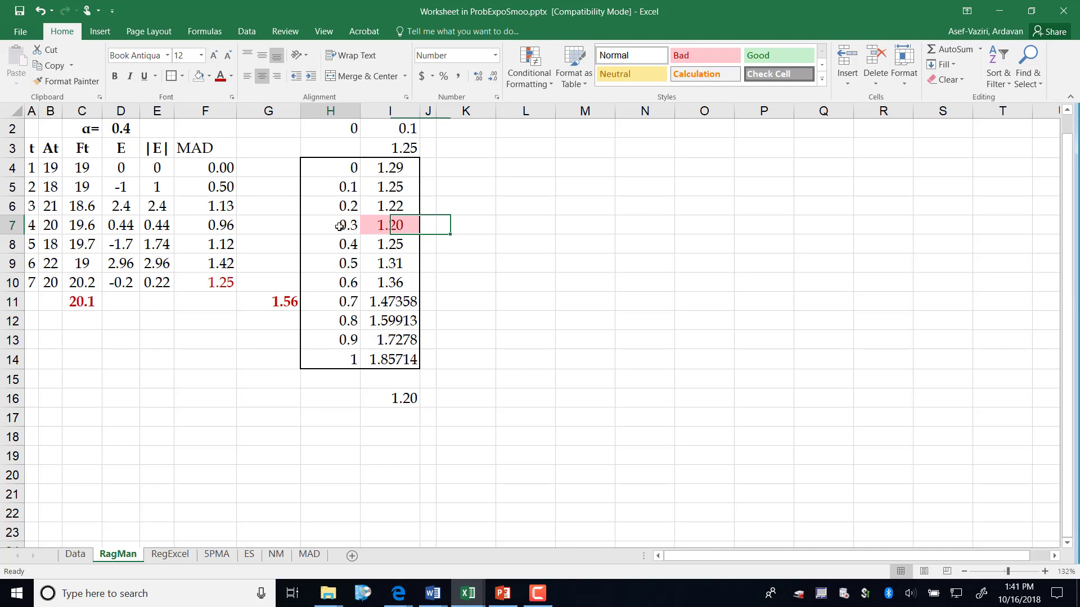
left_click(375, 226)
left_click(332, 229)
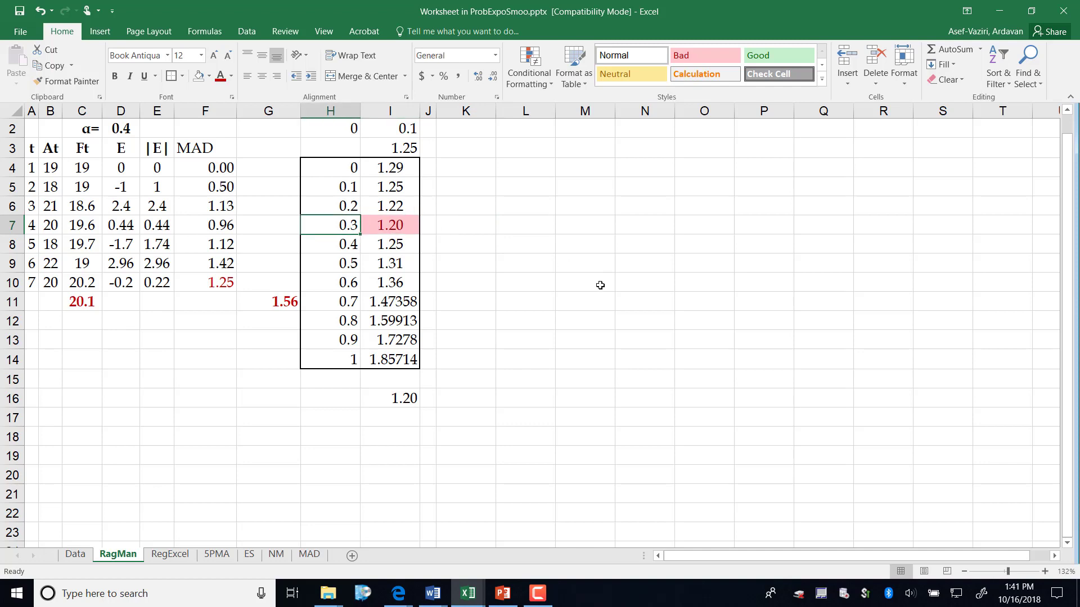
Show four decimals in F10 and in I4:I14, centring the MAD values
left_click(231, 283)
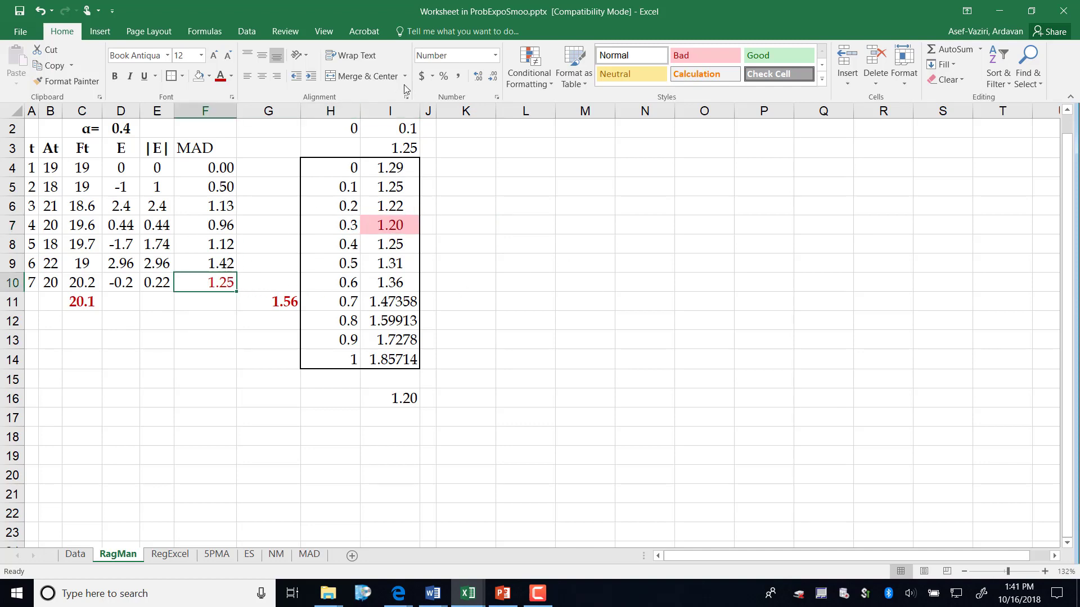
left_click(480, 80)
left_click(479, 80)
left_click_drag(394, 167, 396, 360)
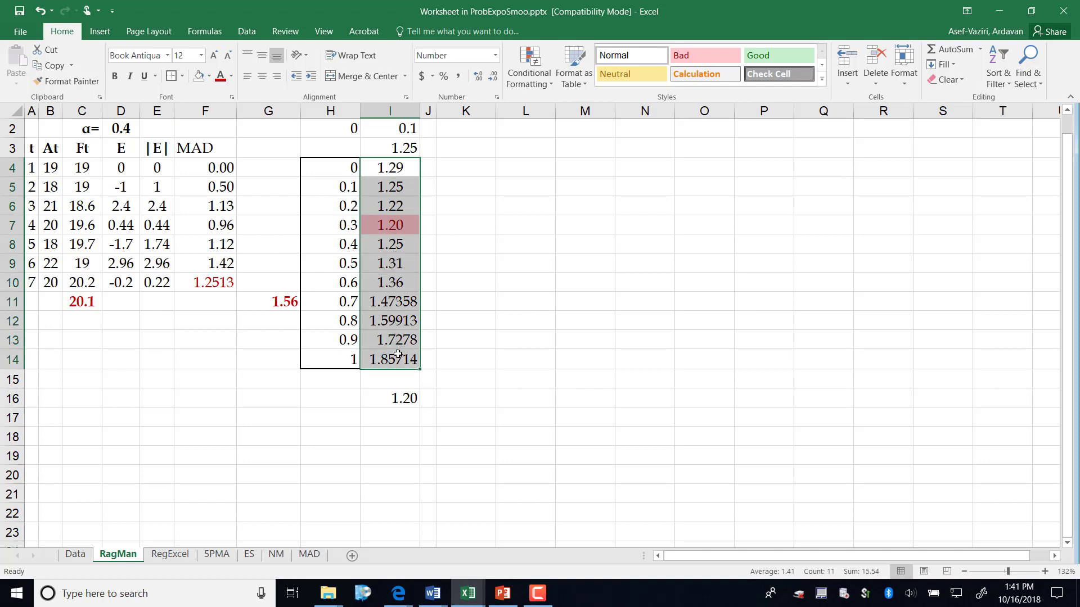
left_click(479, 77)
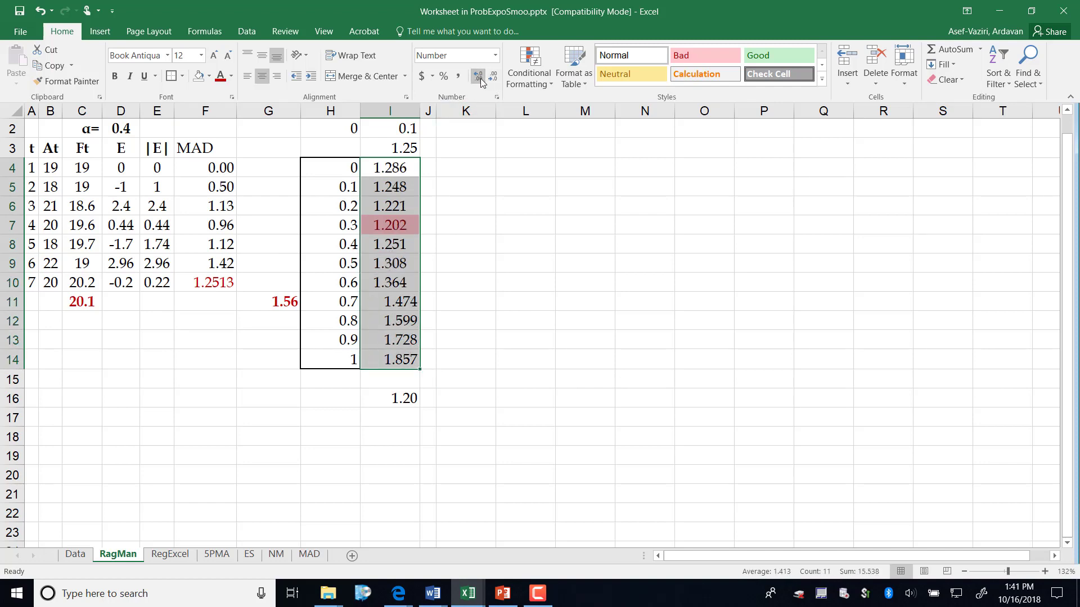
left_click(480, 78)
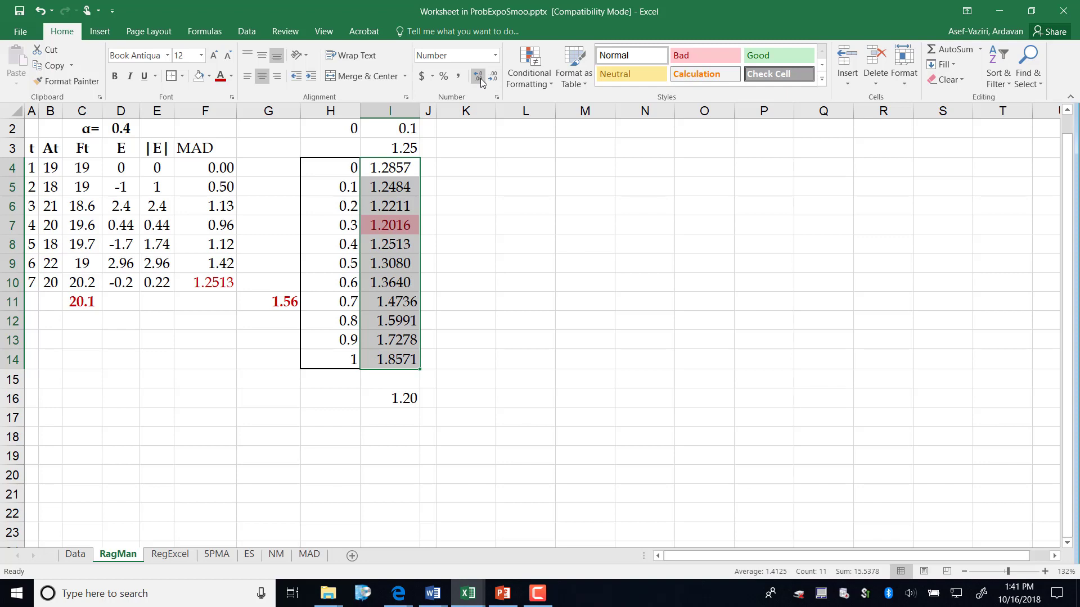
left_click(269, 81)
left_click(267, 80)
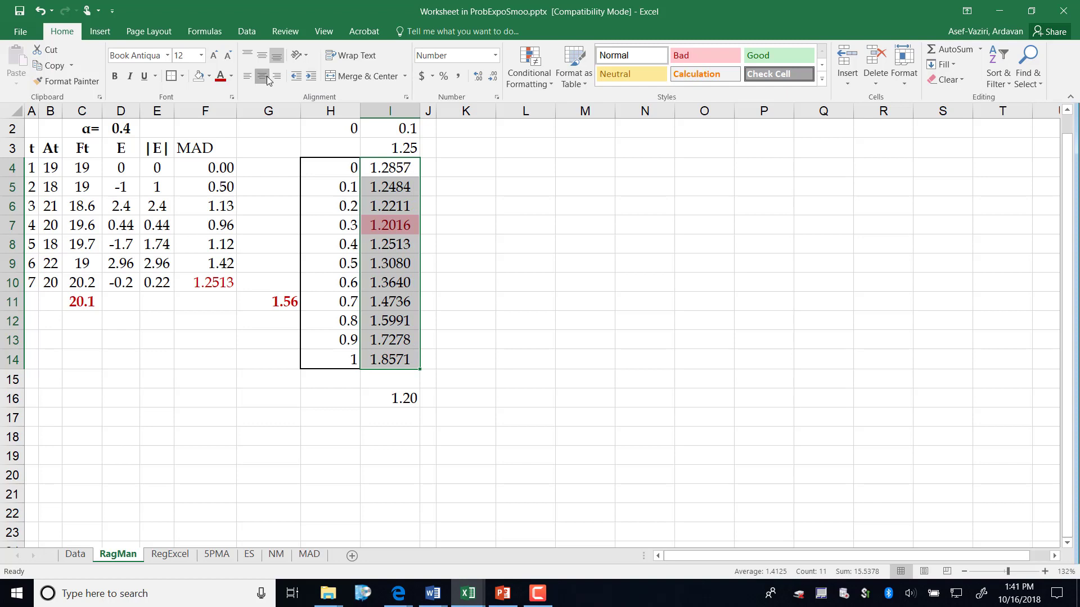
left_click(629, 308)
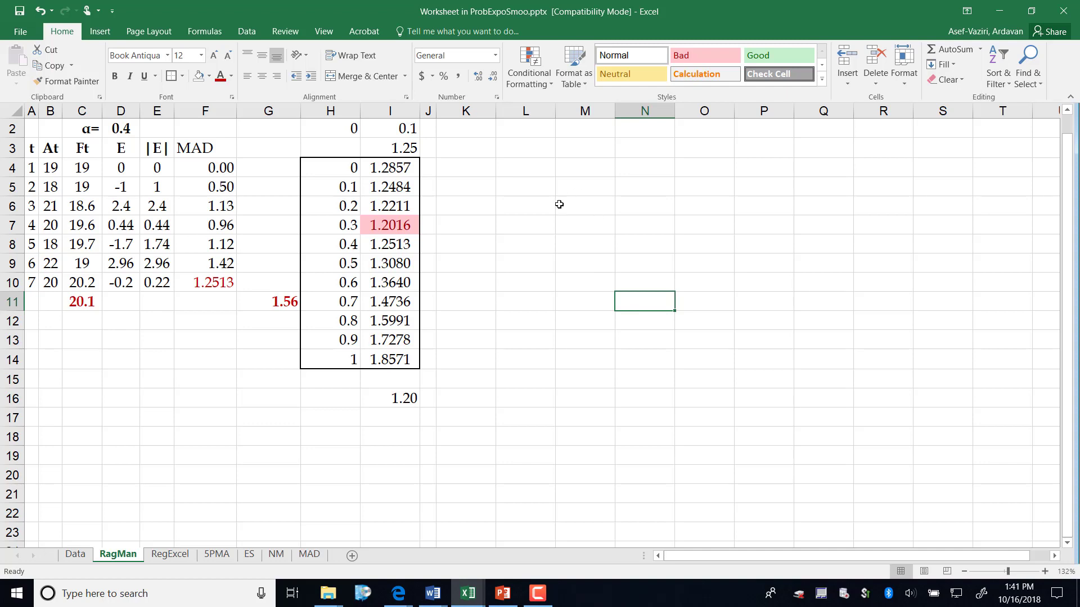
left_click_drag(339, 223, 387, 225)
Refine alpha by setting the start in H2 to 0.25 and the step in I2 to 0.01
left_click(348, 224)
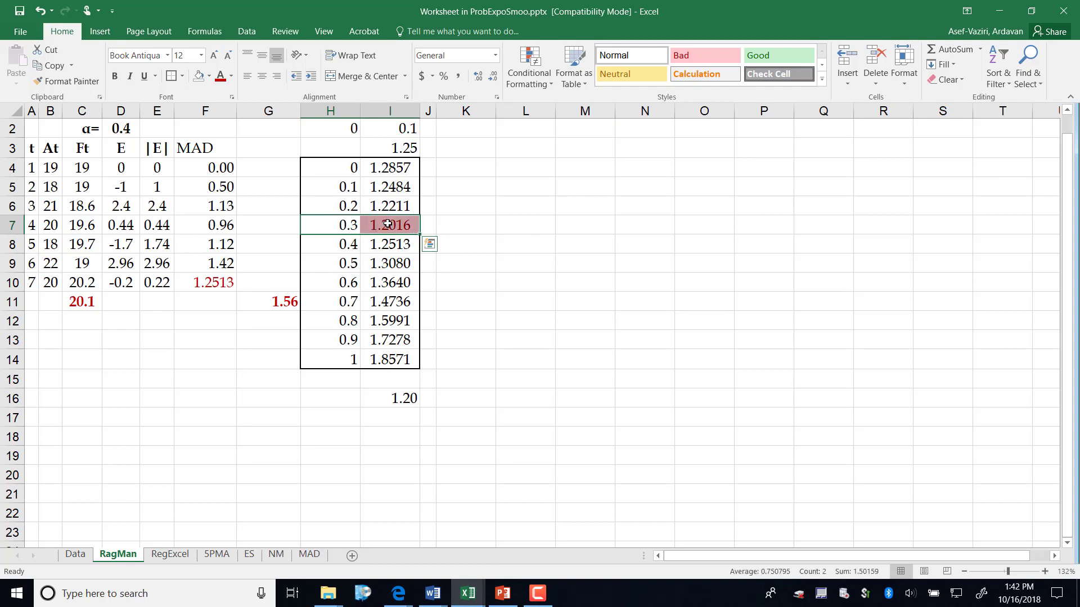
left_click(347, 127)
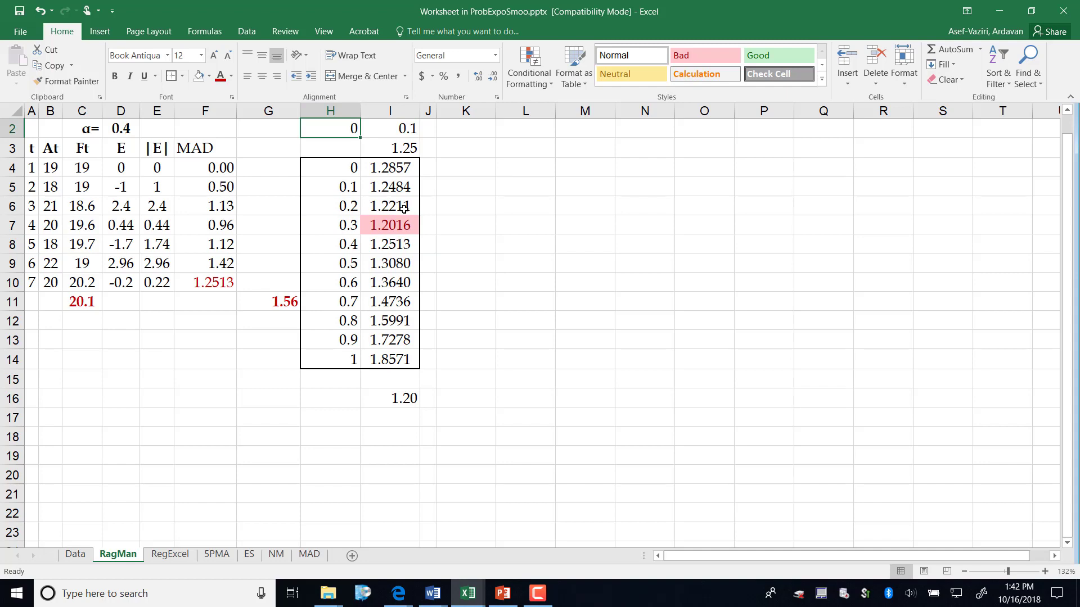
type(".2")
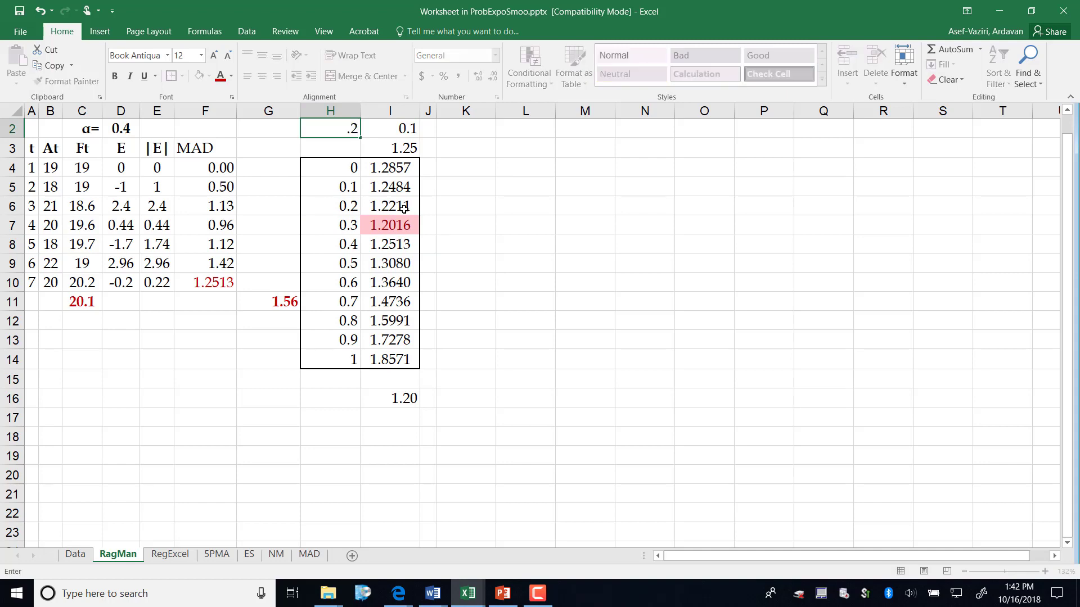
type("5")
key("Return")
double_click(412, 127)
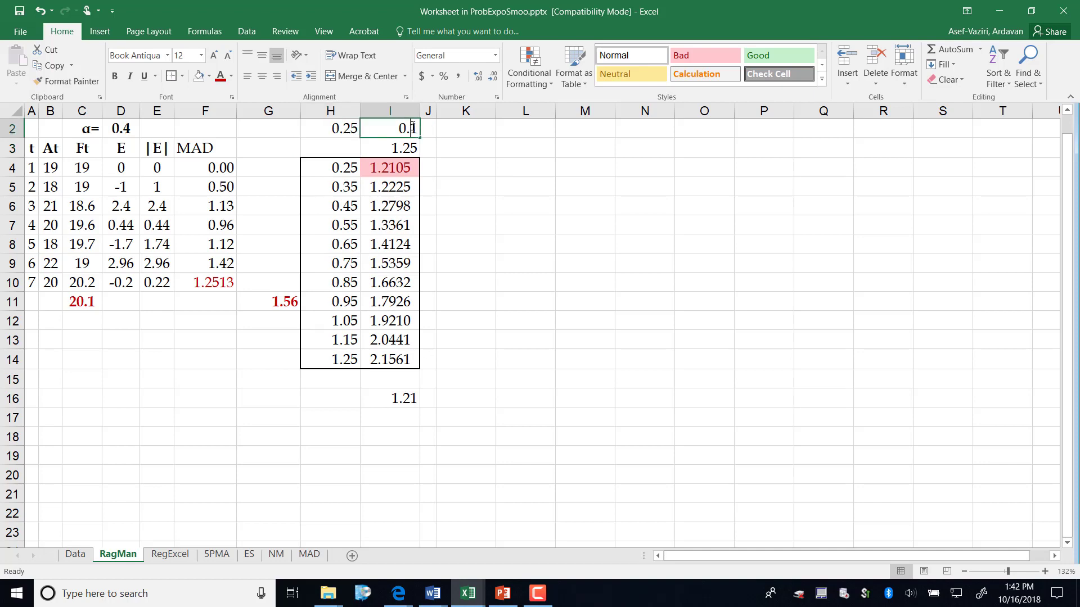
type("0")
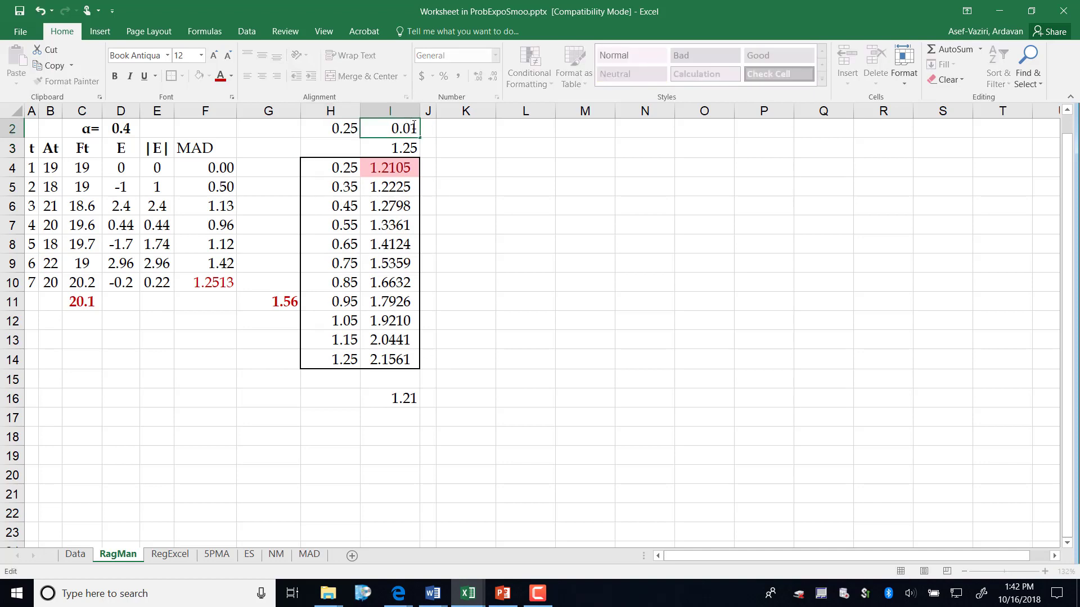
key("Return")
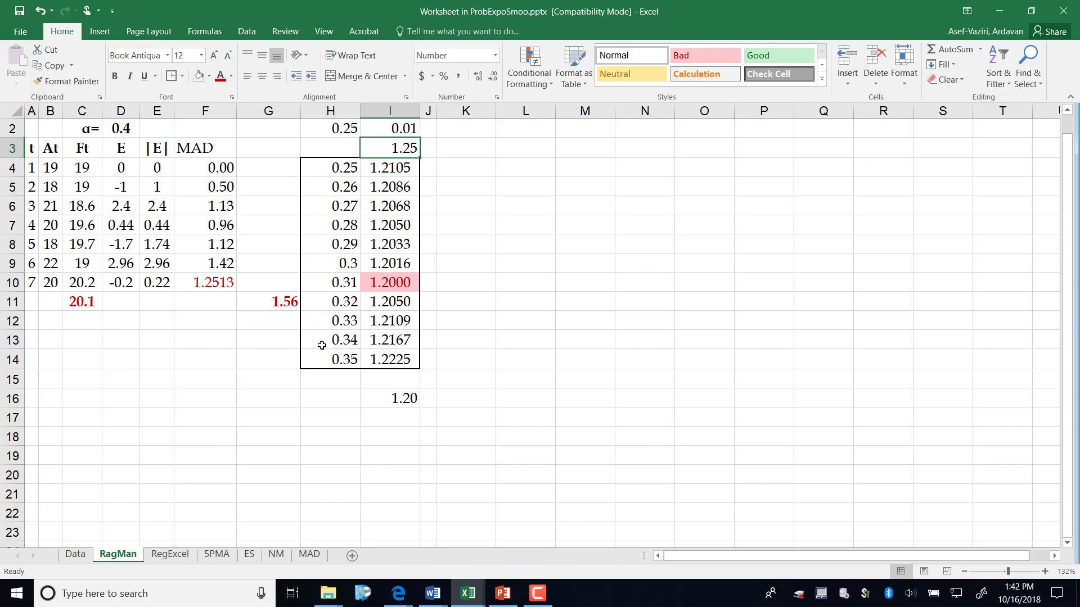
Inspect the new minimum MAD 1.2000 at alpha 0.31
left_click(396, 281)
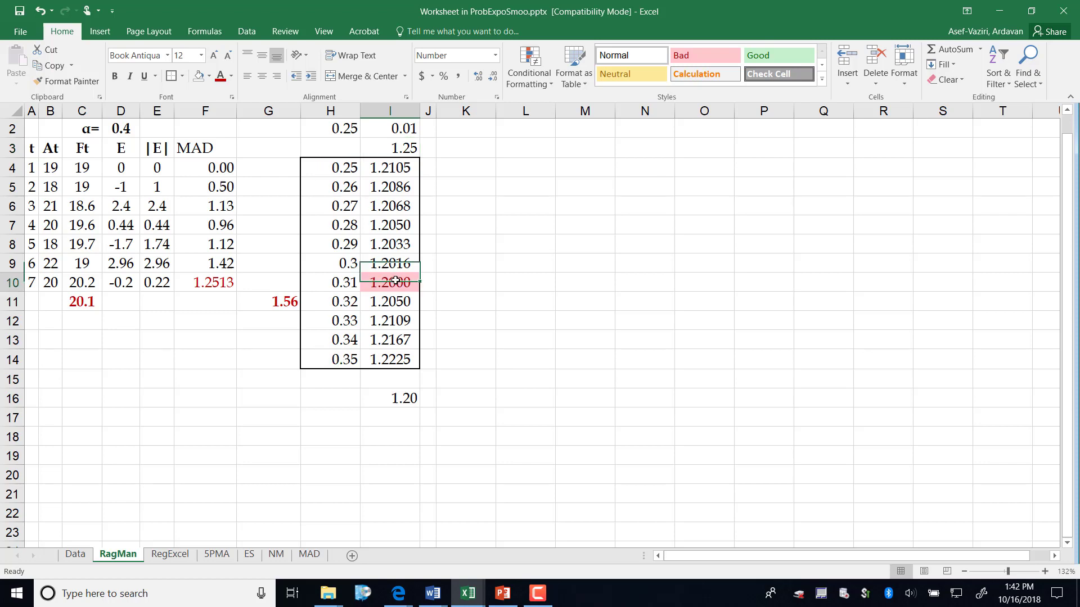
left_click(343, 279)
left_click(388, 281)
left_click(343, 281)
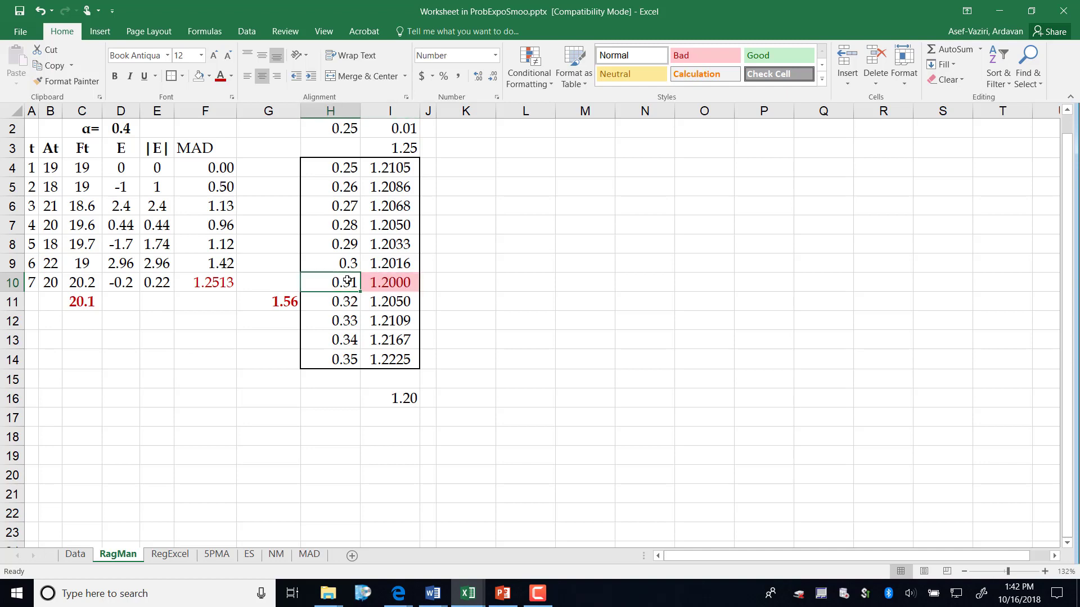
left_click(371, 281)
left_click(350, 282)
left_click(354, 266)
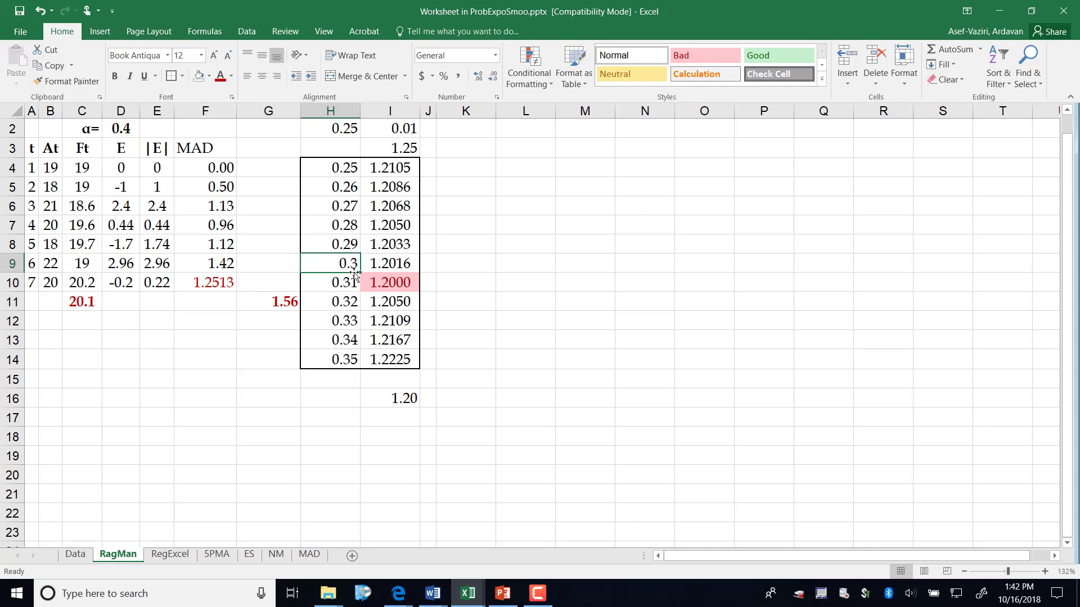
left_click(355, 276)
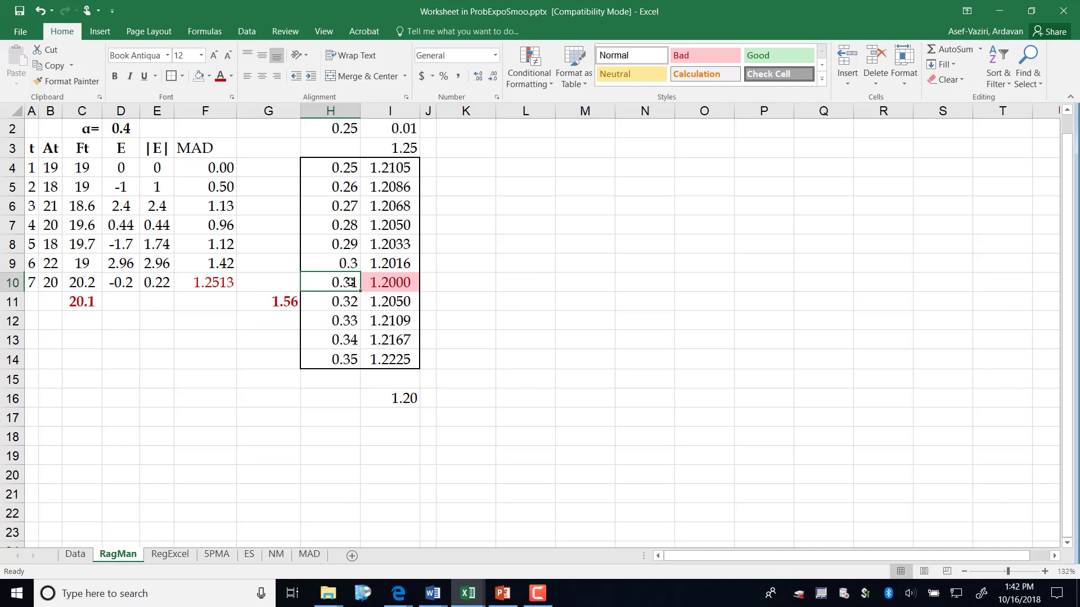
Change the start alpha to 0.305 and step to 0.001, then mark the 0.311 row (MAD 1.1998)
double_click(356, 128)
key("BackSpace")
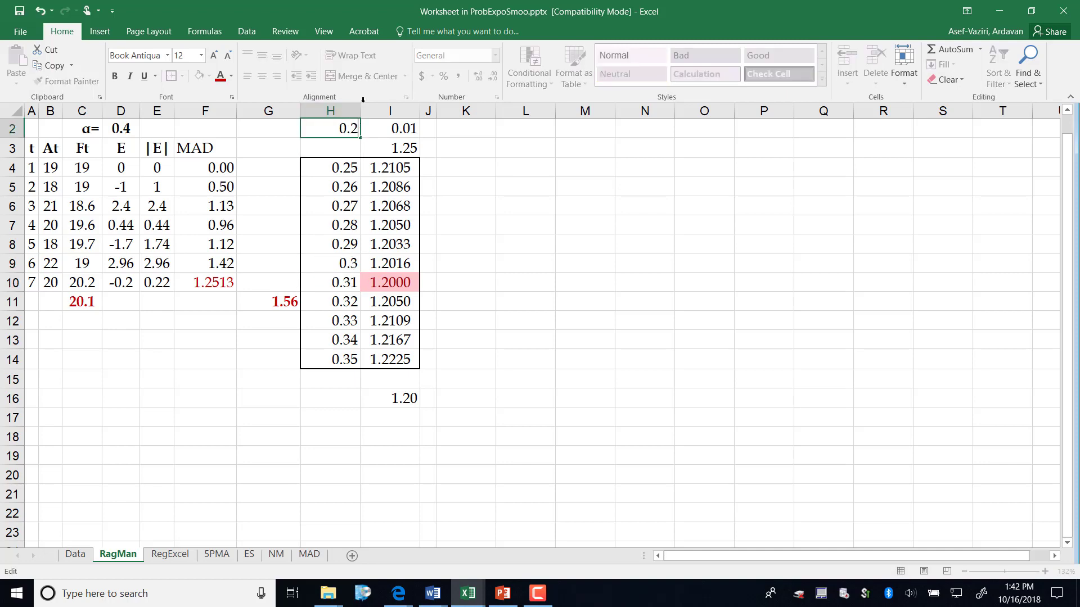
key("BackSpace")
type("305")
double_click(410, 128)
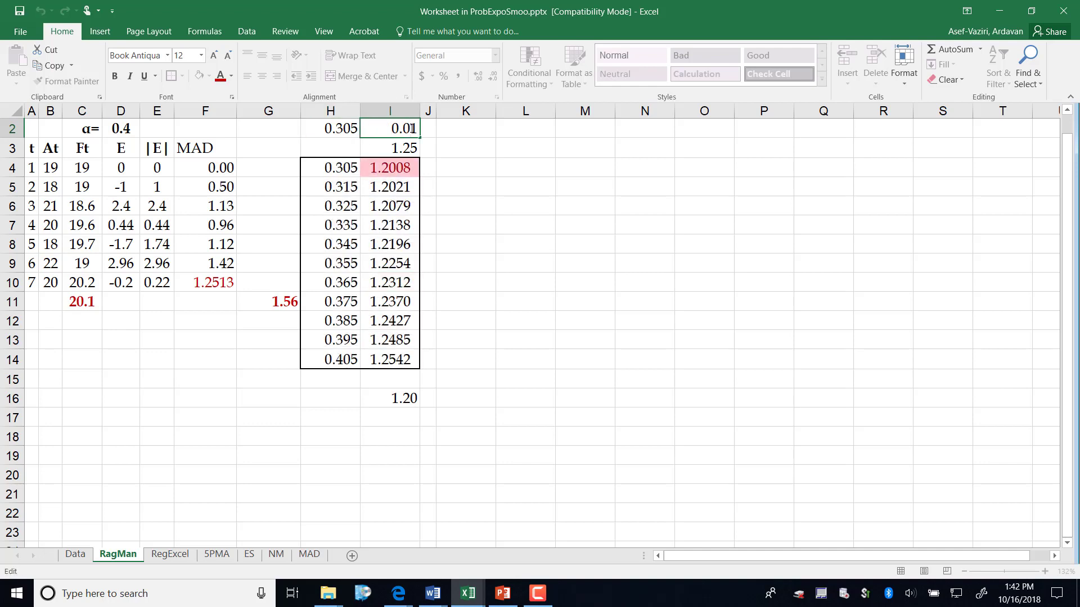
type("0")
key("Return")
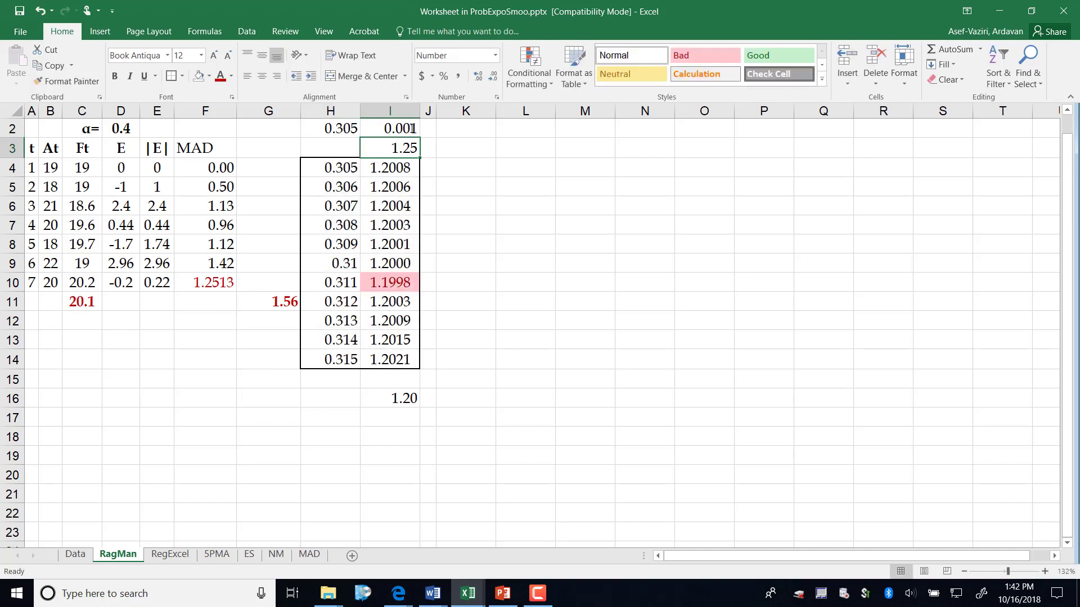
left_click_drag(336, 283, 394, 284)
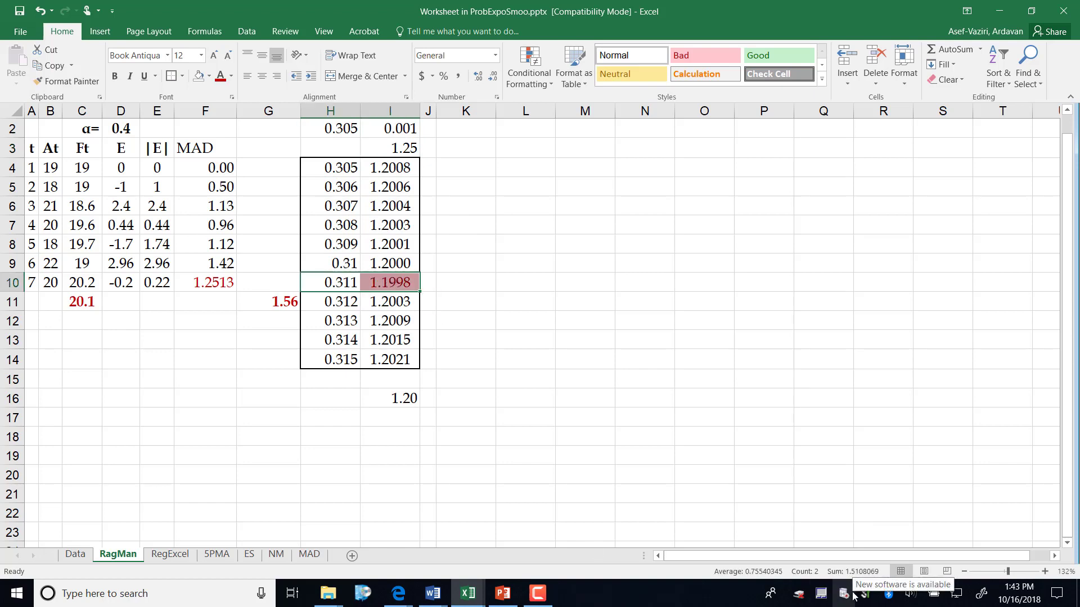
left_click_drag(320, 284, 424, 285)
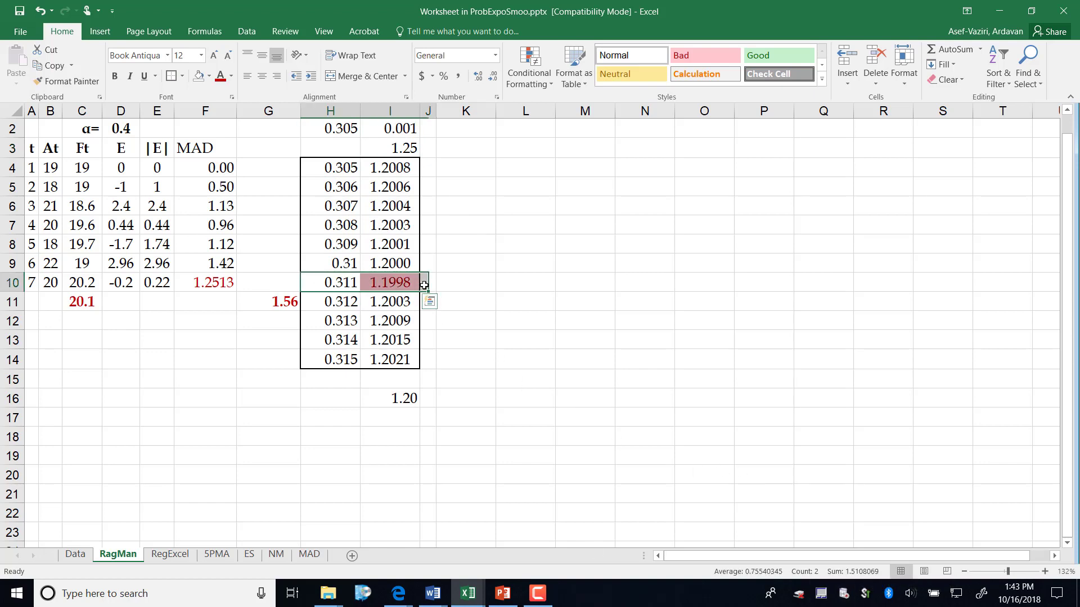
Set alpha in D2 to 0.2, giving MAD 1.2211 in F10
left_click(497, 322)
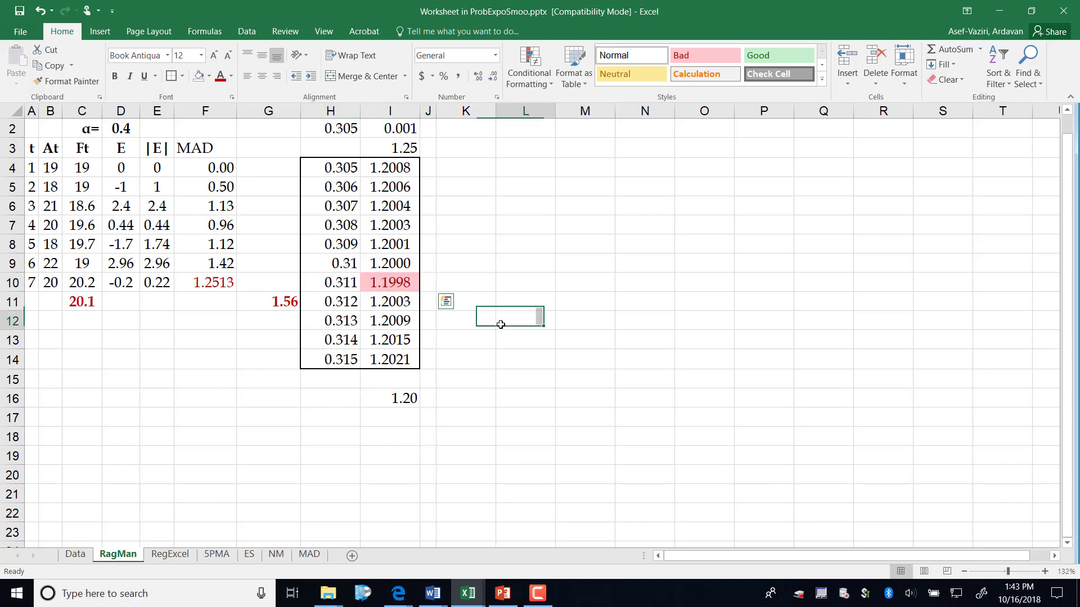
left_click(349, 283)
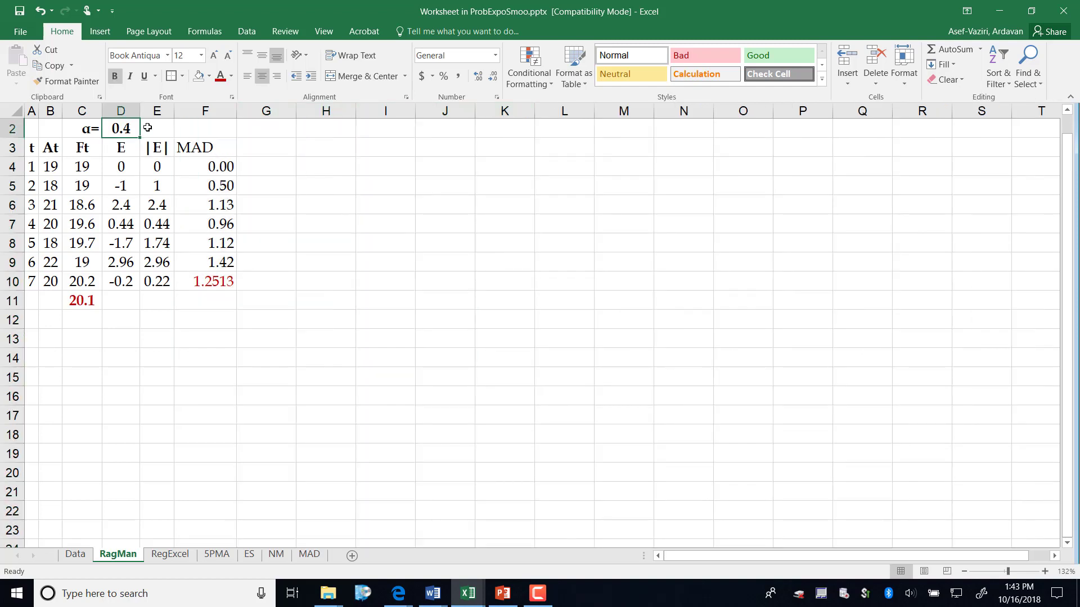
type(".2")
key("Return")
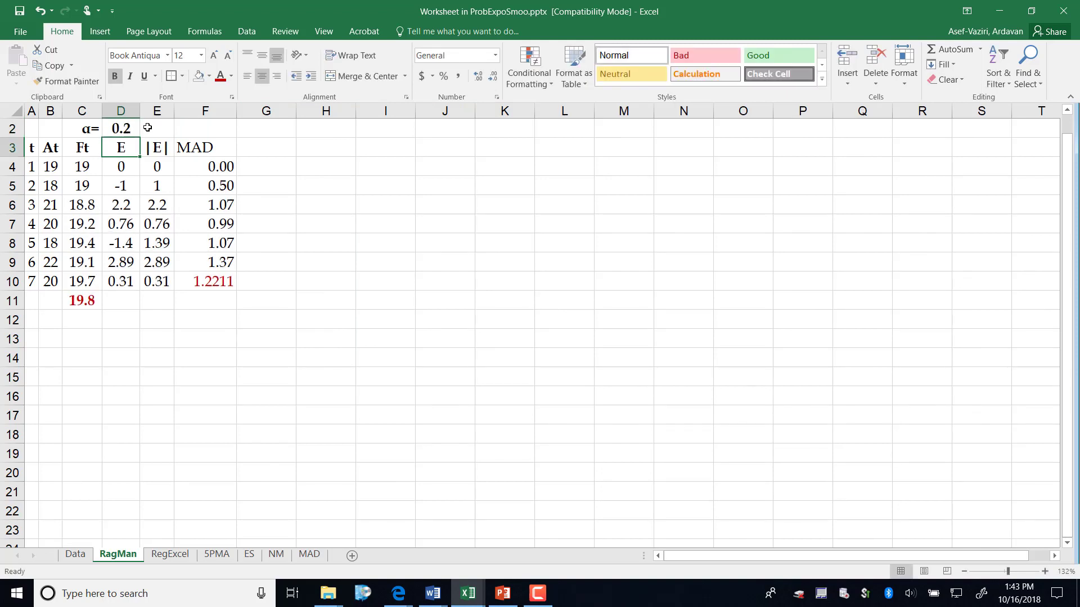
left_click(223, 279)
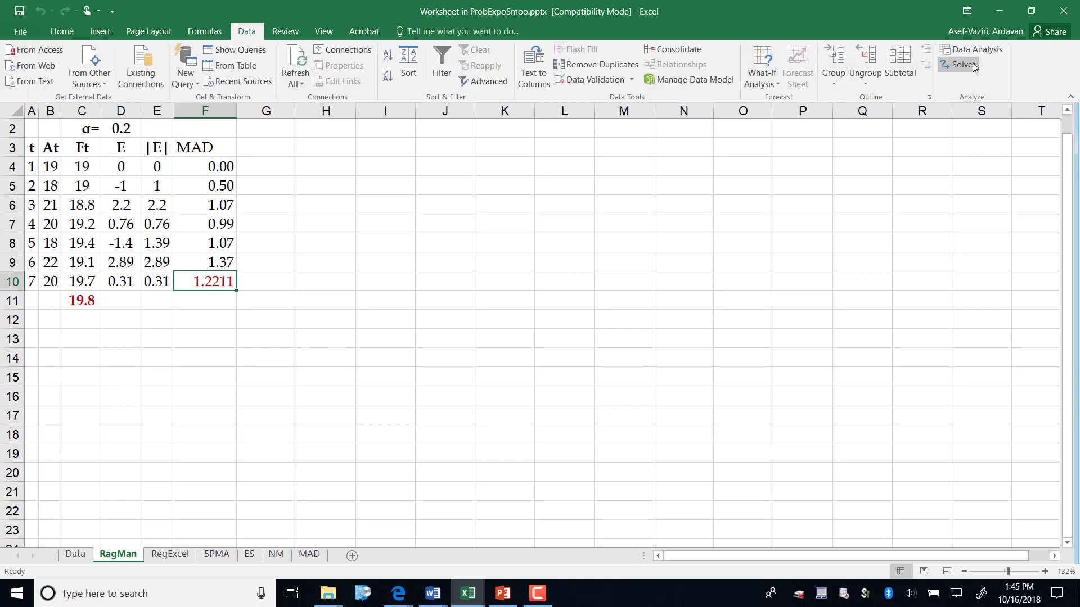
Open Solver with MAD cell $F$10 as the objective and alpha cell $D$2 as the changing cell
left_click(972, 65)
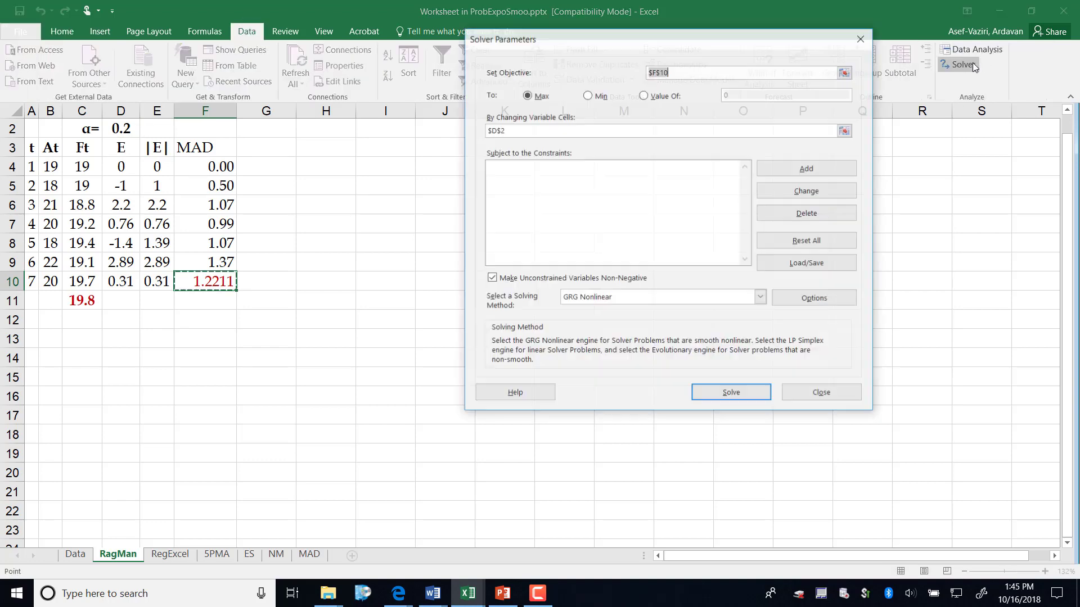
left_click(212, 281)
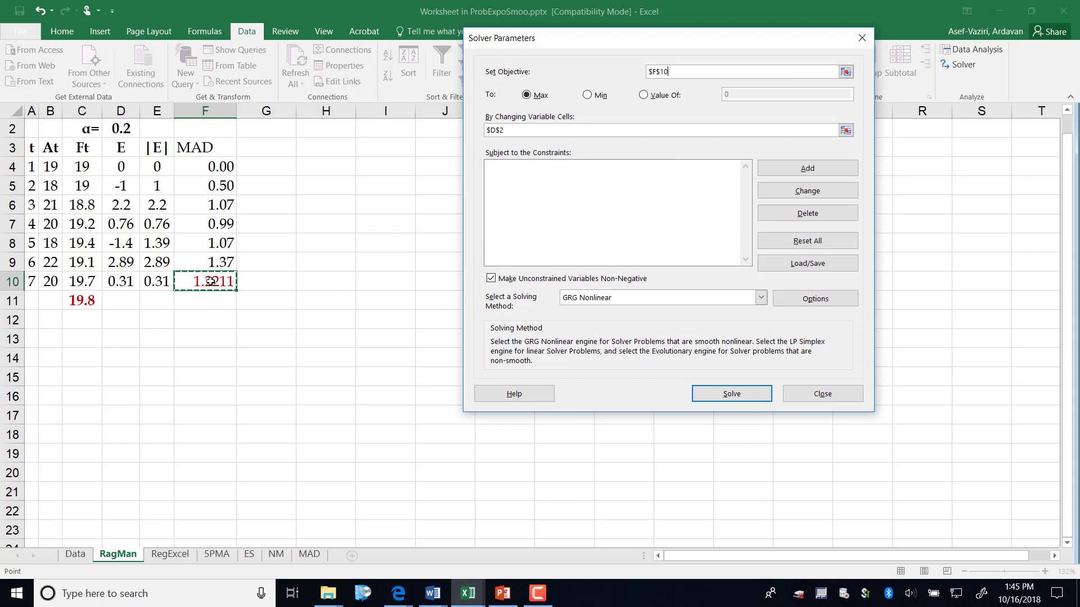
left_click(523, 130)
key("BackSpace")
key("BackSpace")
left_click(124, 131)
Set the Solver goal to Min and re-enter $D$2 as the changing cell
left_click(527, 95)
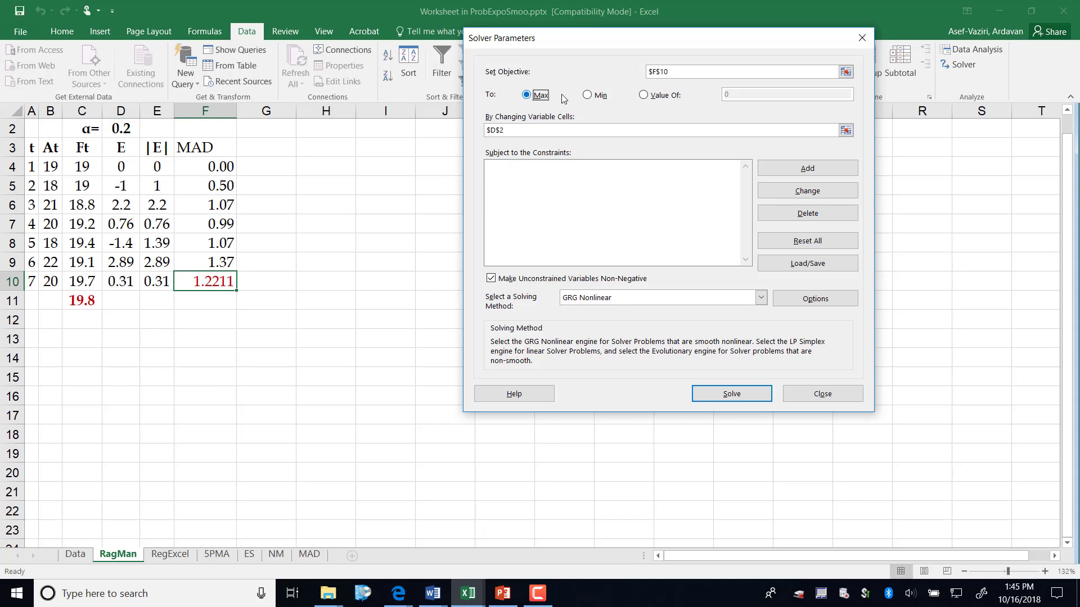
left_click(589, 96)
left_click(646, 96)
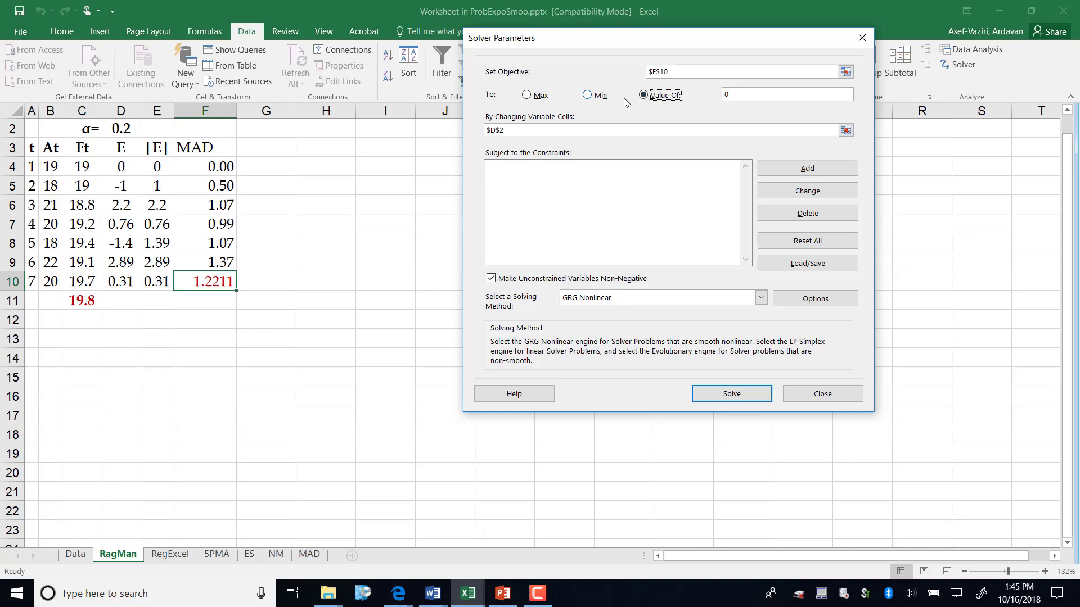
left_click(587, 95)
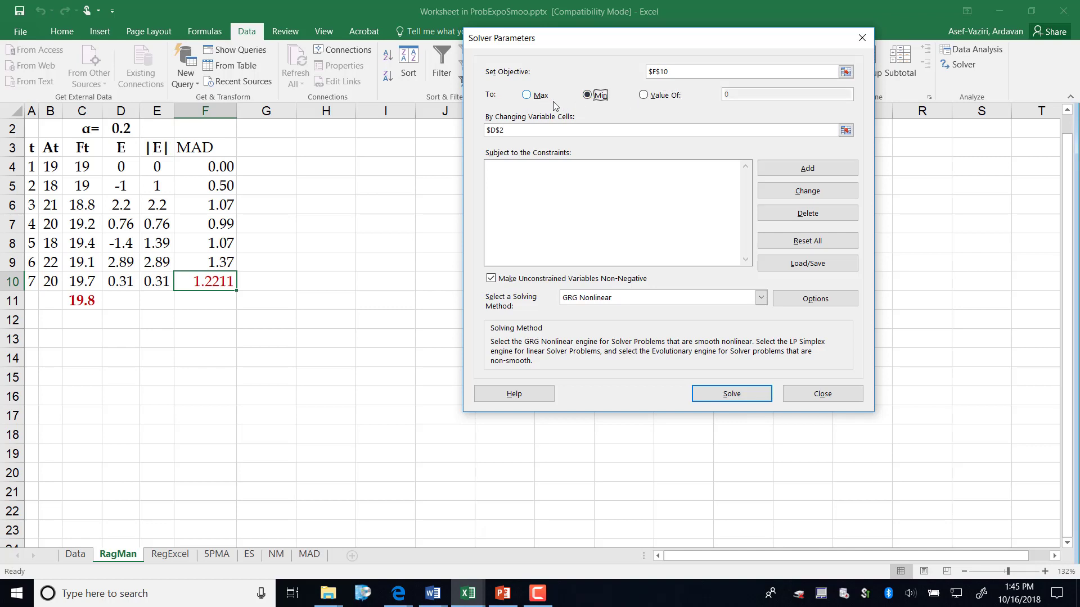
left_click(522, 132)
key("BackSpace")
key("BackSpace")
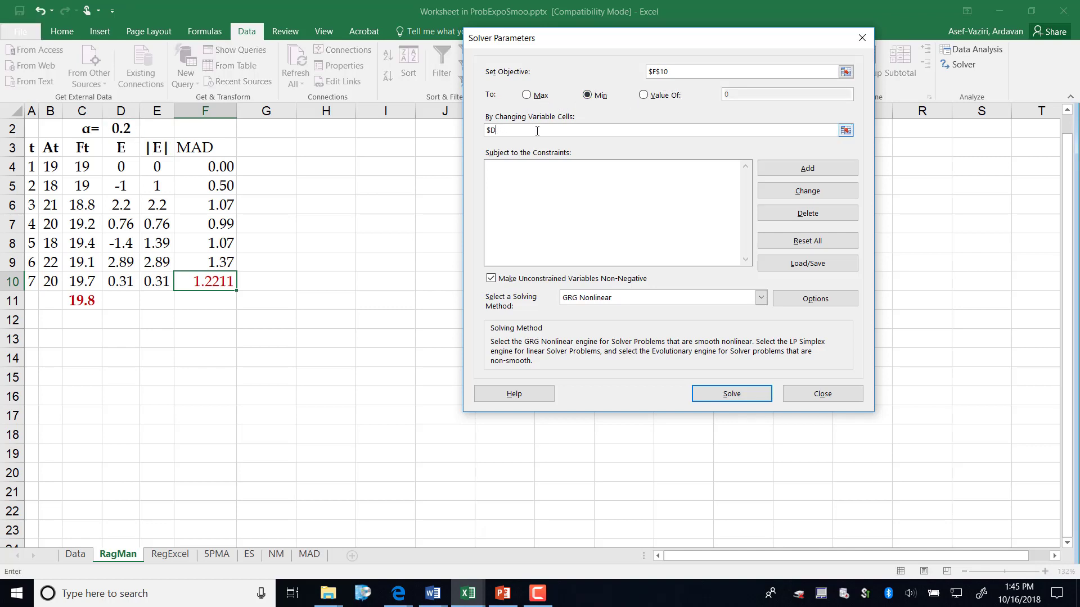
left_click(121, 129)
Re-enter $F$10 as the objective and settle the goal back on Min
left_click(678, 71)
left_click(207, 280)
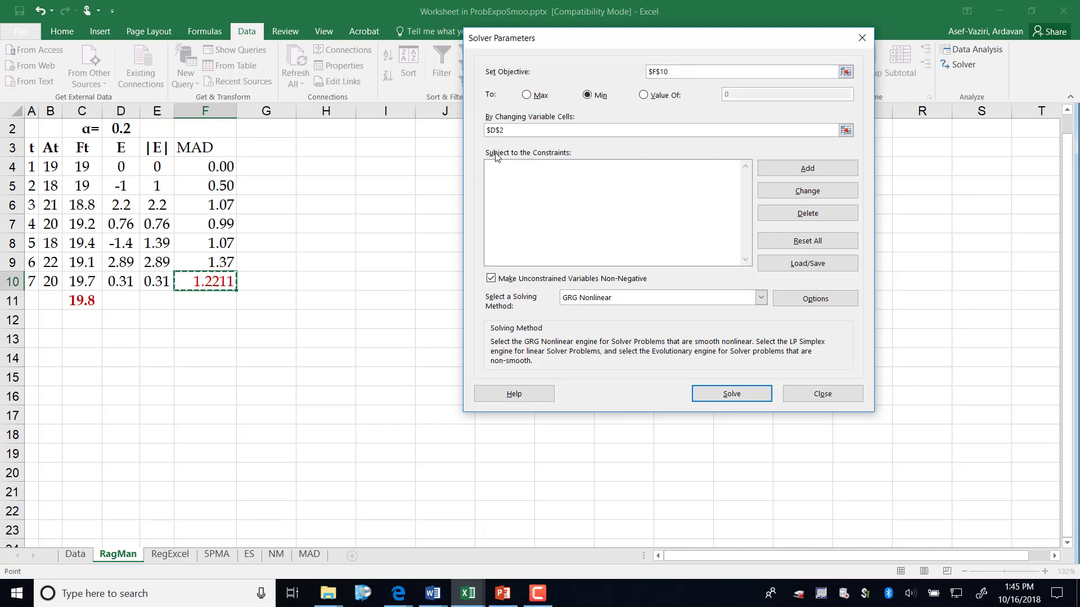
left_click(526, 128)
left_click(586, 99)
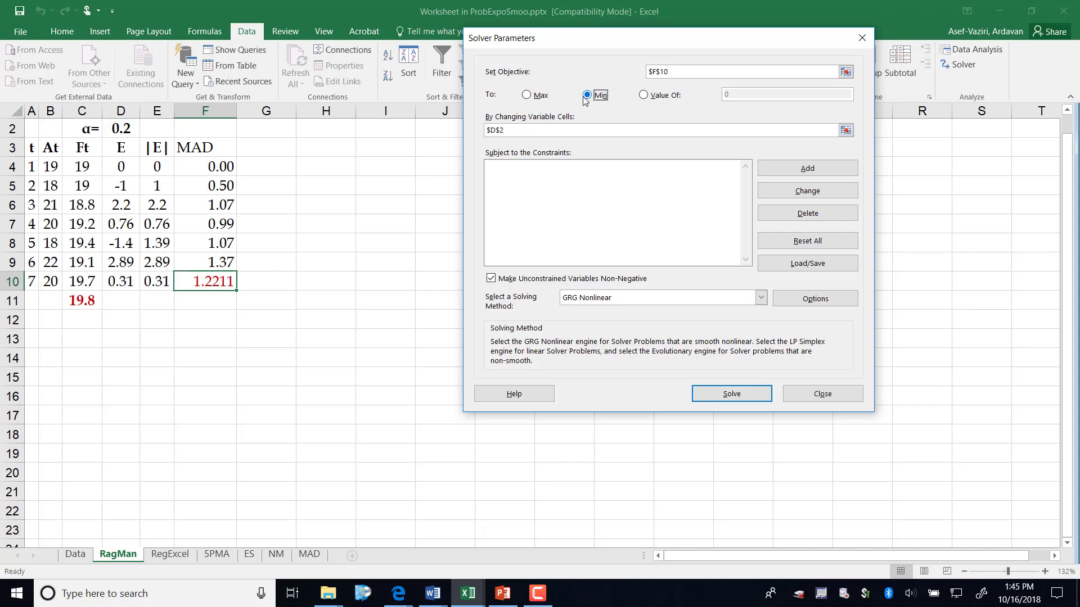
left_click(526, 94)
left_click(644, 95)
left_click(587, 96)
Keep GRG Nonlinear as the Solver solving method
left_click(760, 298)
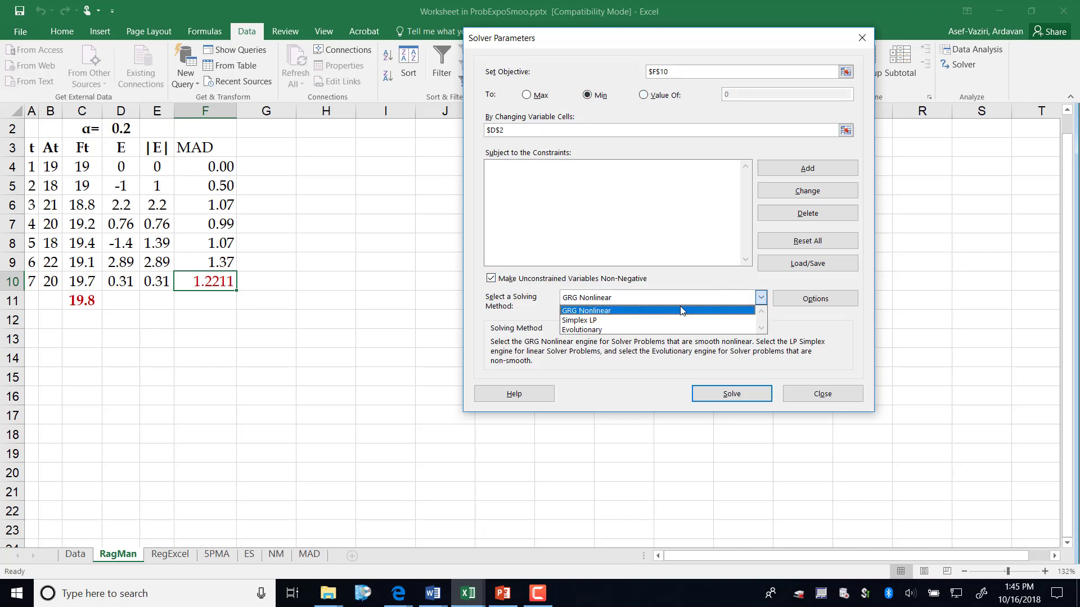
left_click(631, 311)
left_click(722, 303)
left_click(658, 311)
Run Solver, keep the solution alpha 0.3111078 with MAD 1.1998, and autofit column D
left_click(723, 396)
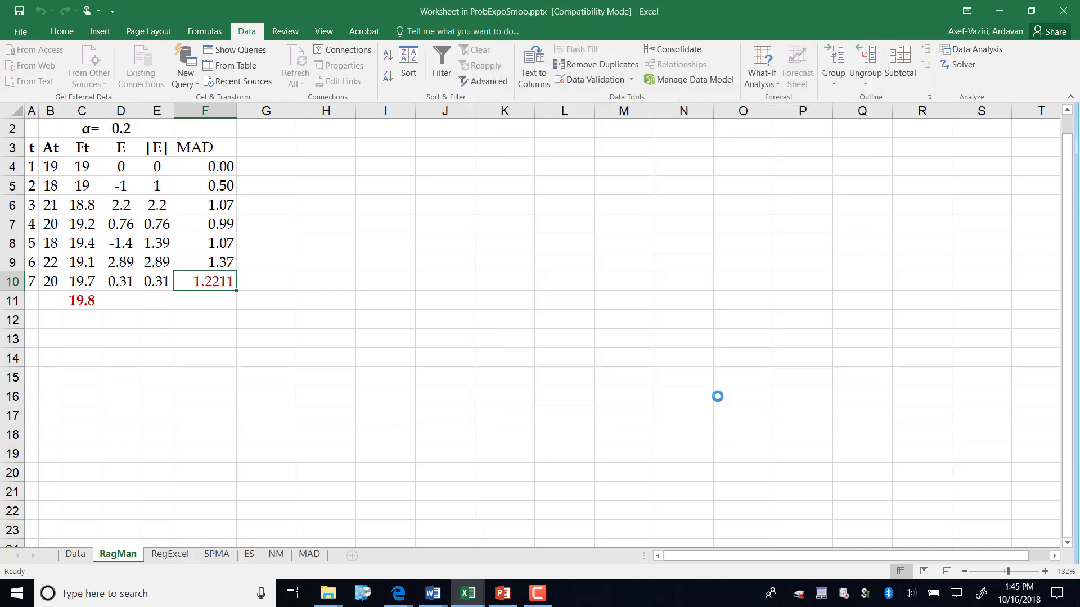
left_click(394, 319)
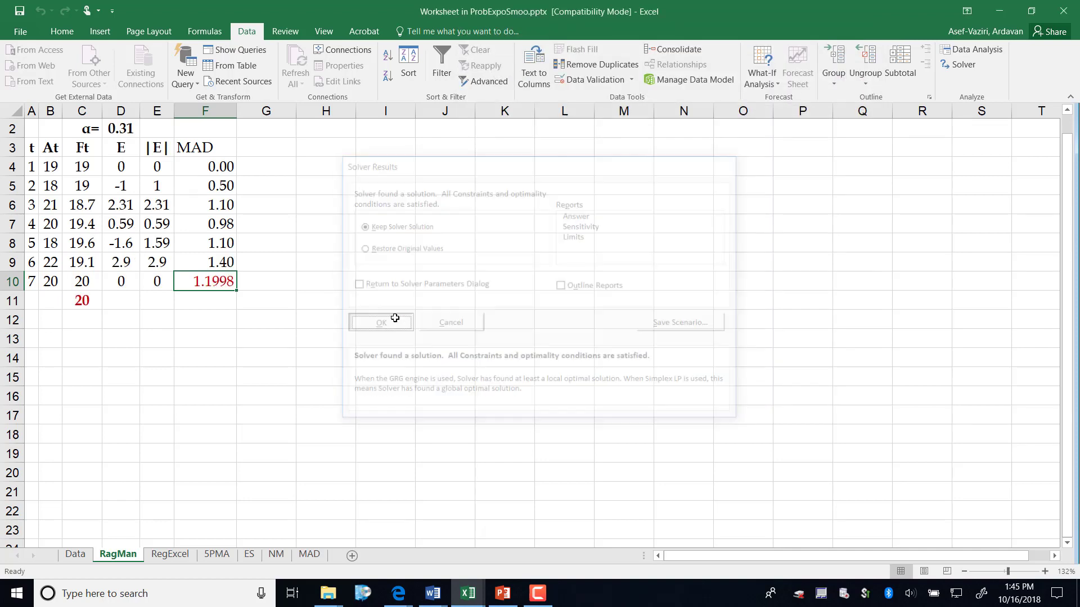
double_click(139, 110)
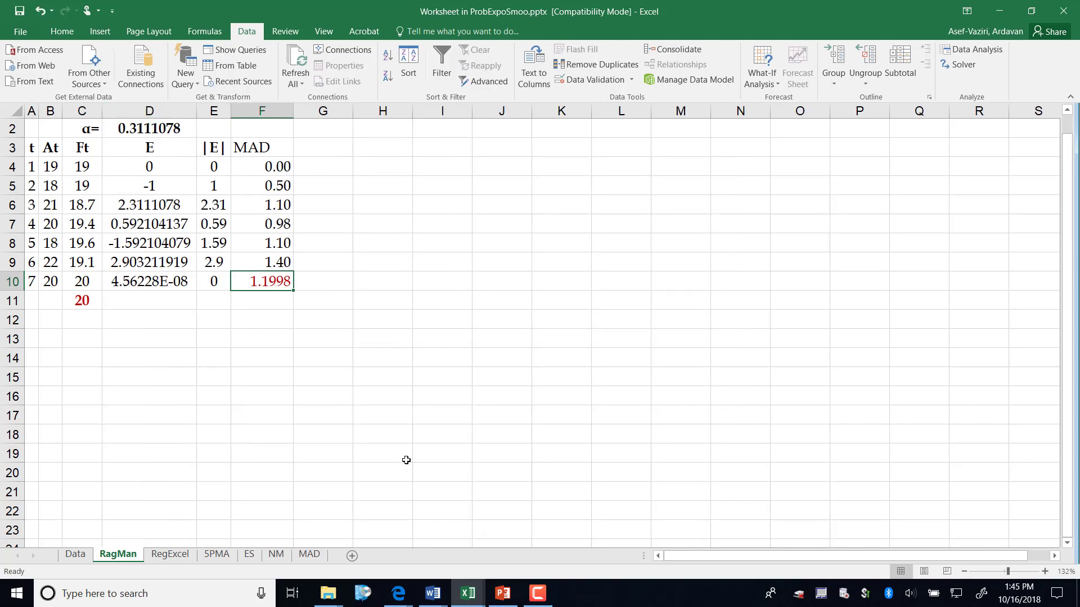